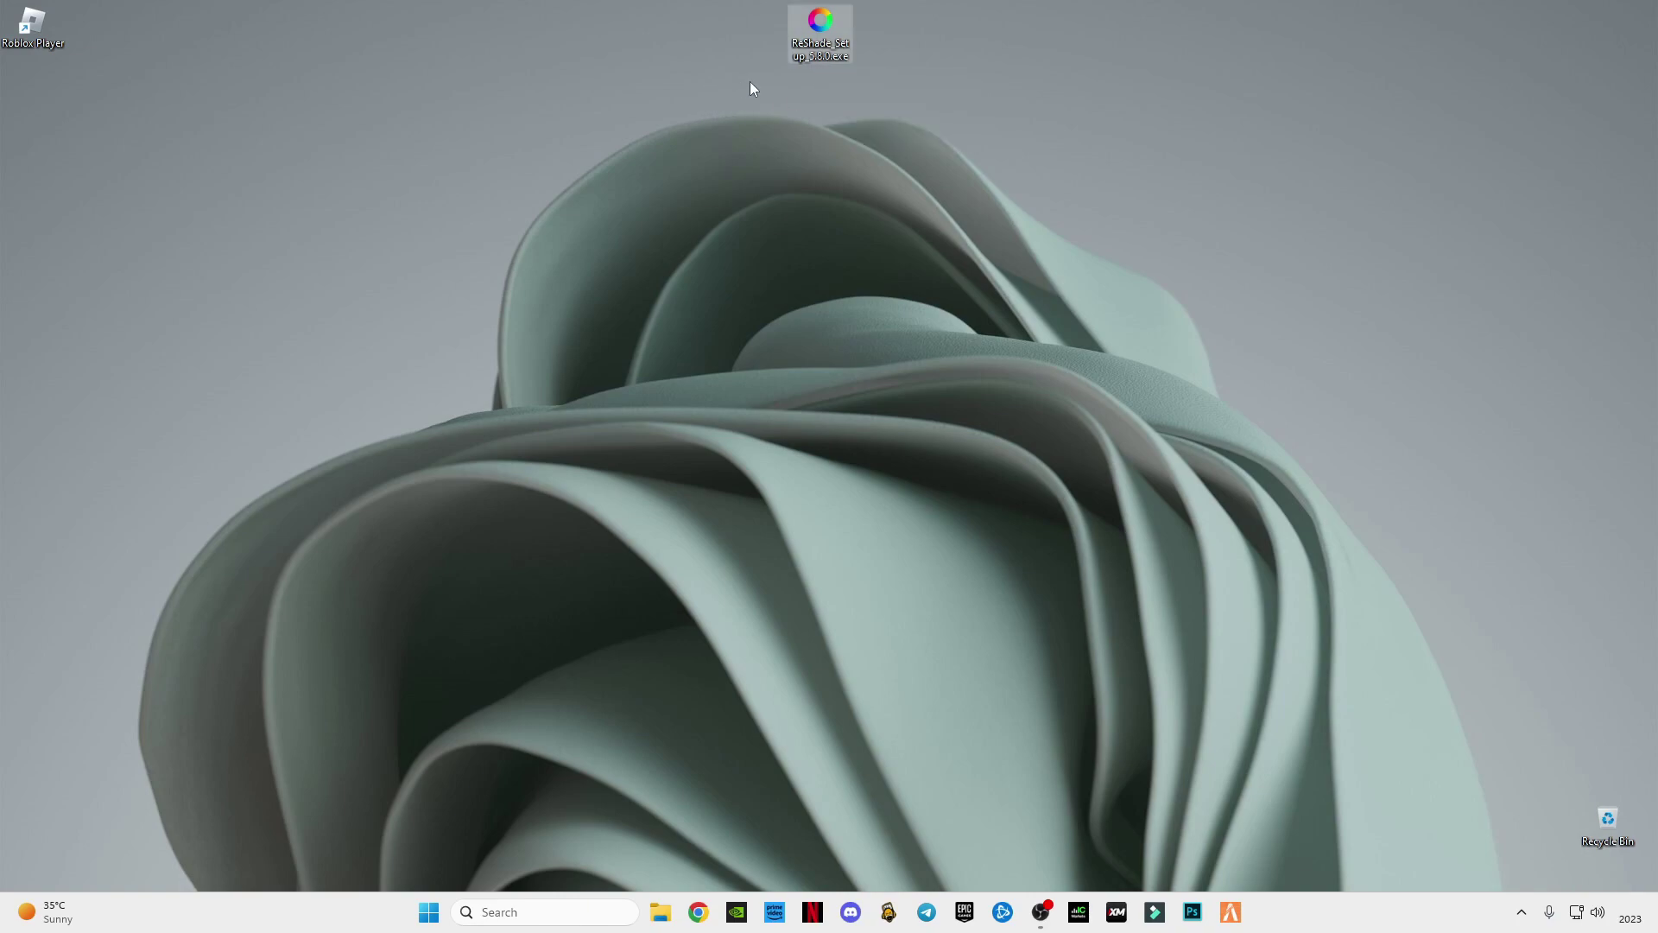
Run the ReShade 5.8.0 setup as administrator and start browsing for a game executable on Local Disk (C:).
left_click_drag(750, 81, 900, 1)
right_click(813, 23)
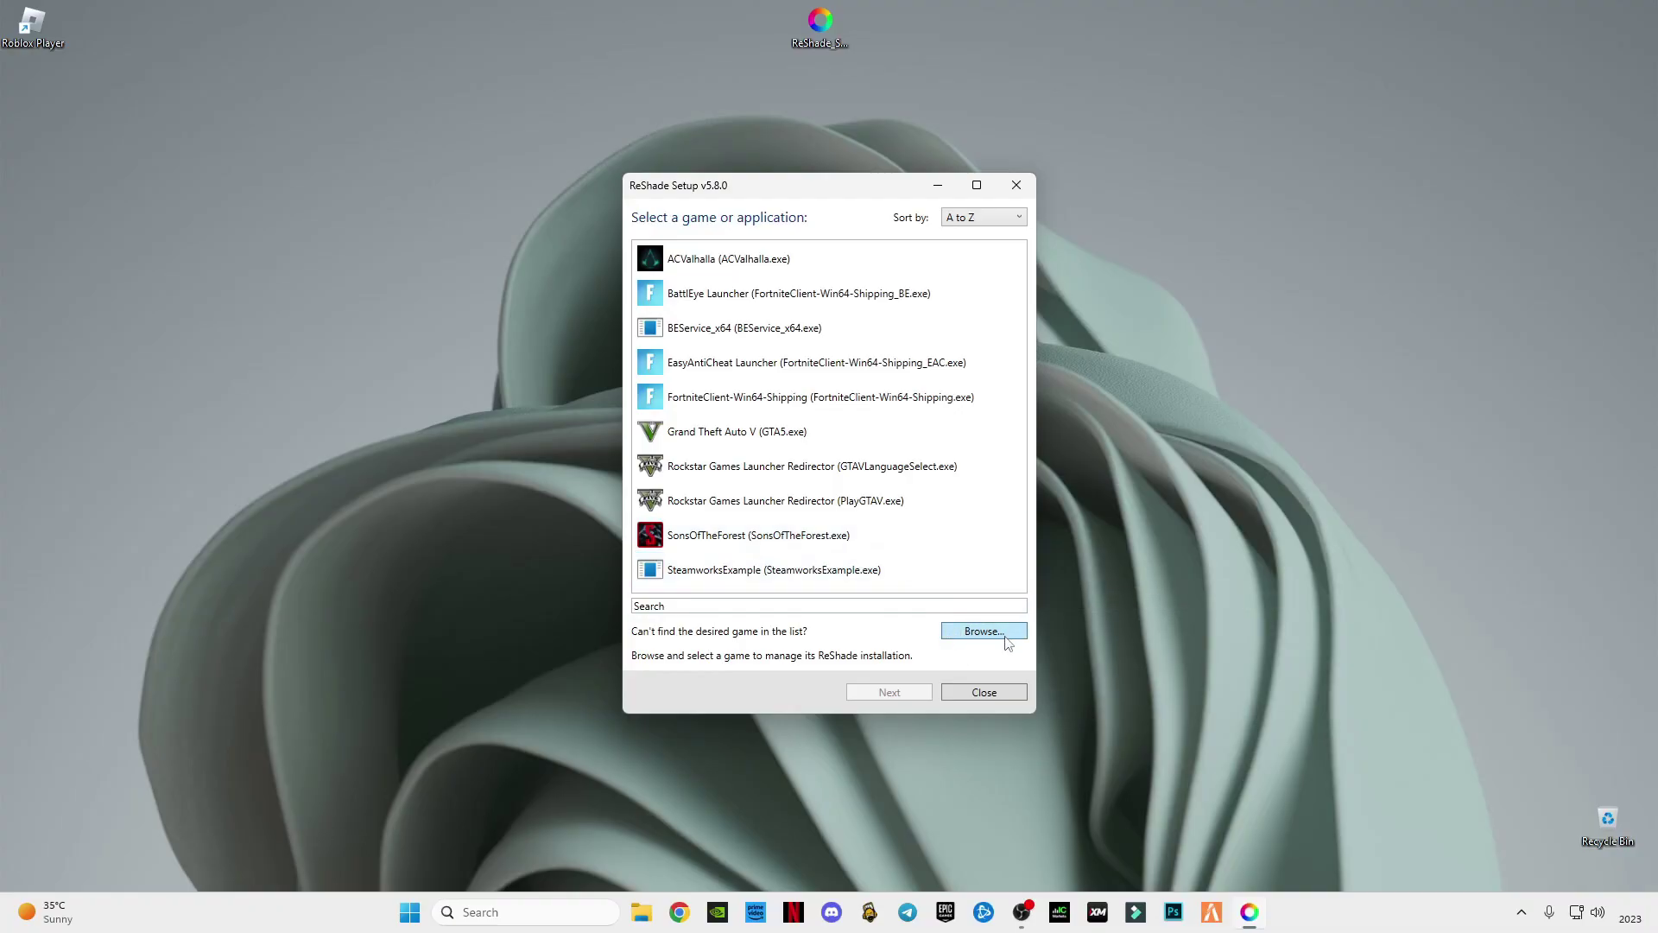
left_click(981, 631)
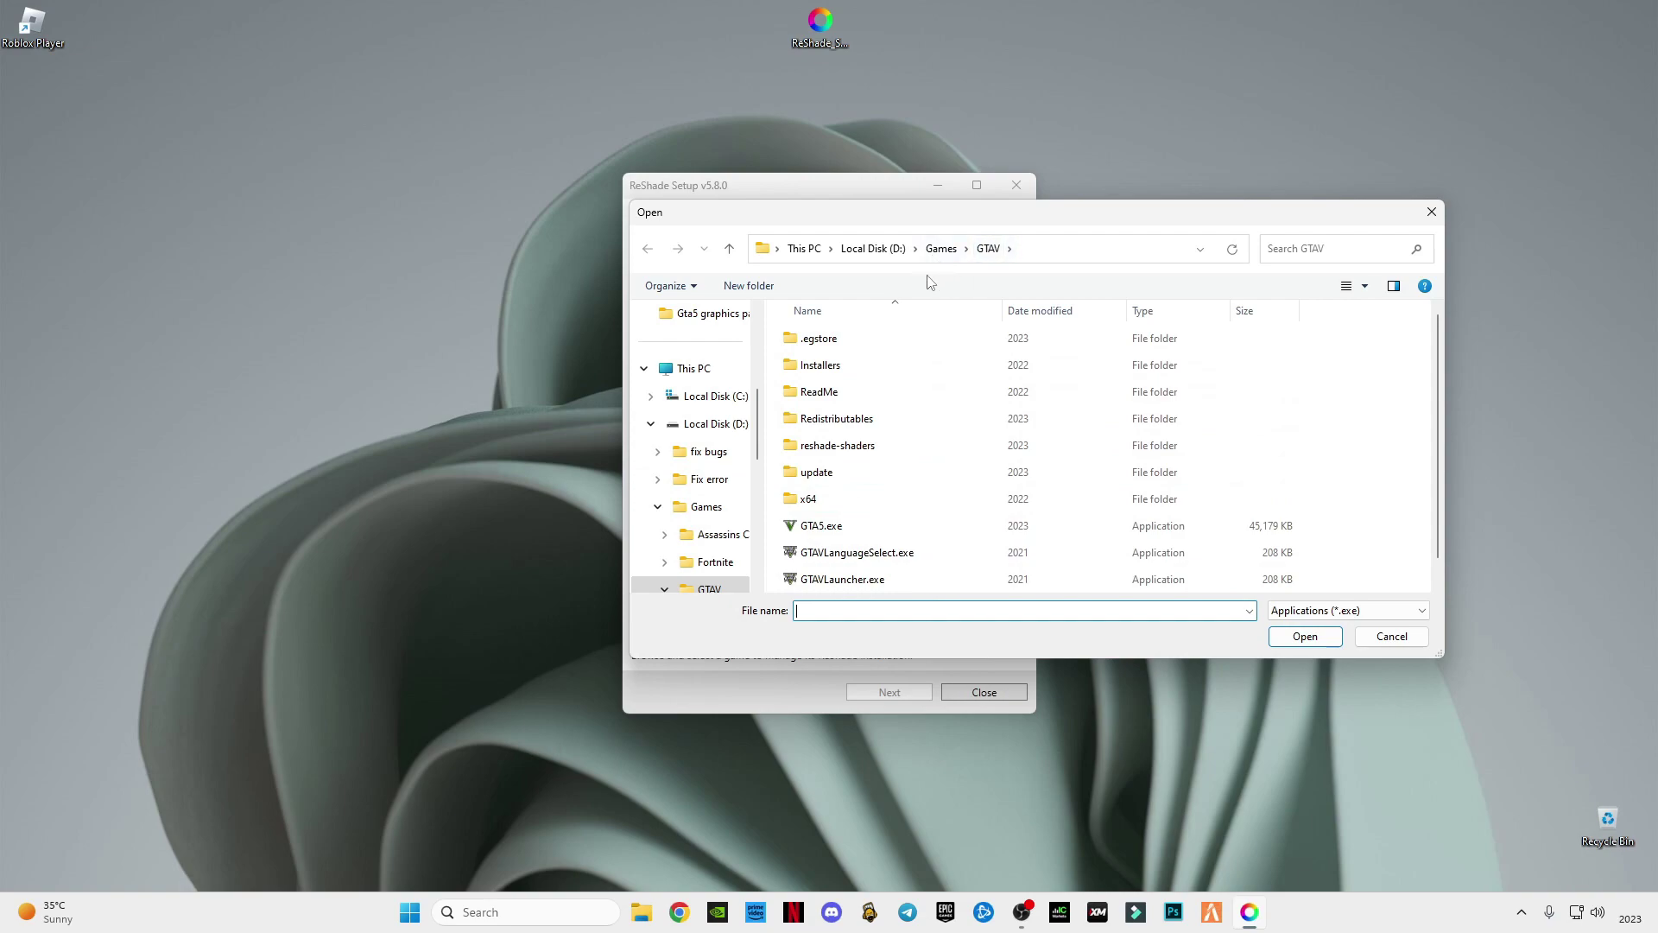
left_click(720, 402)
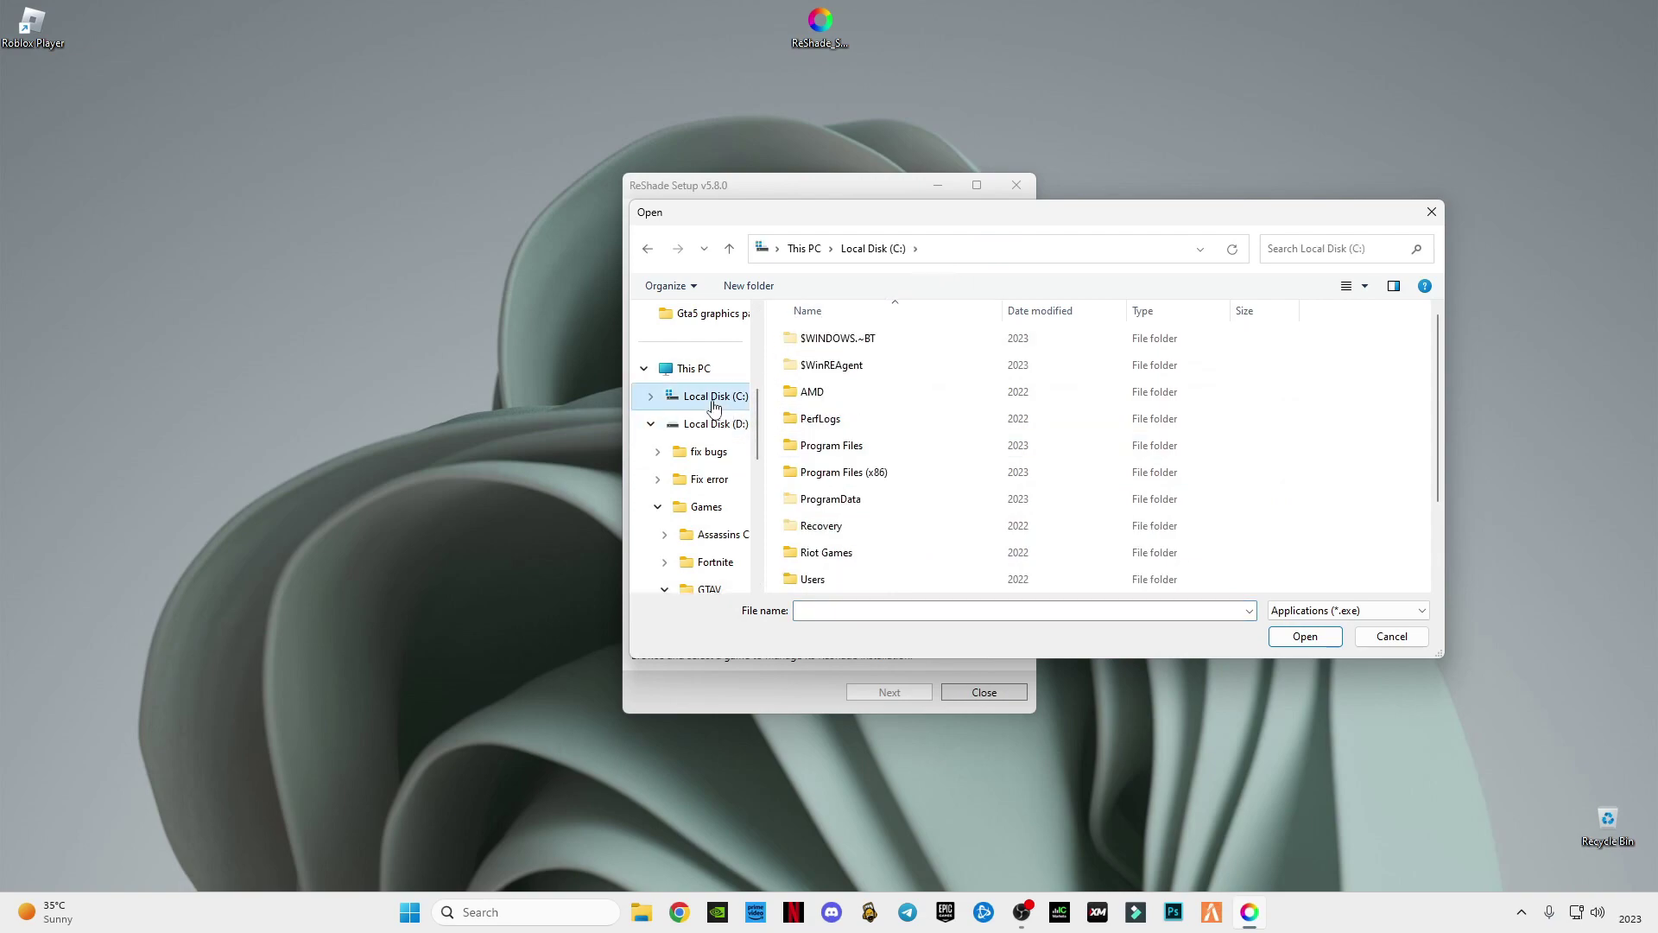
Open the AppData folder in File Explorer through the Windows Run dialog.
left_click(470, 908)
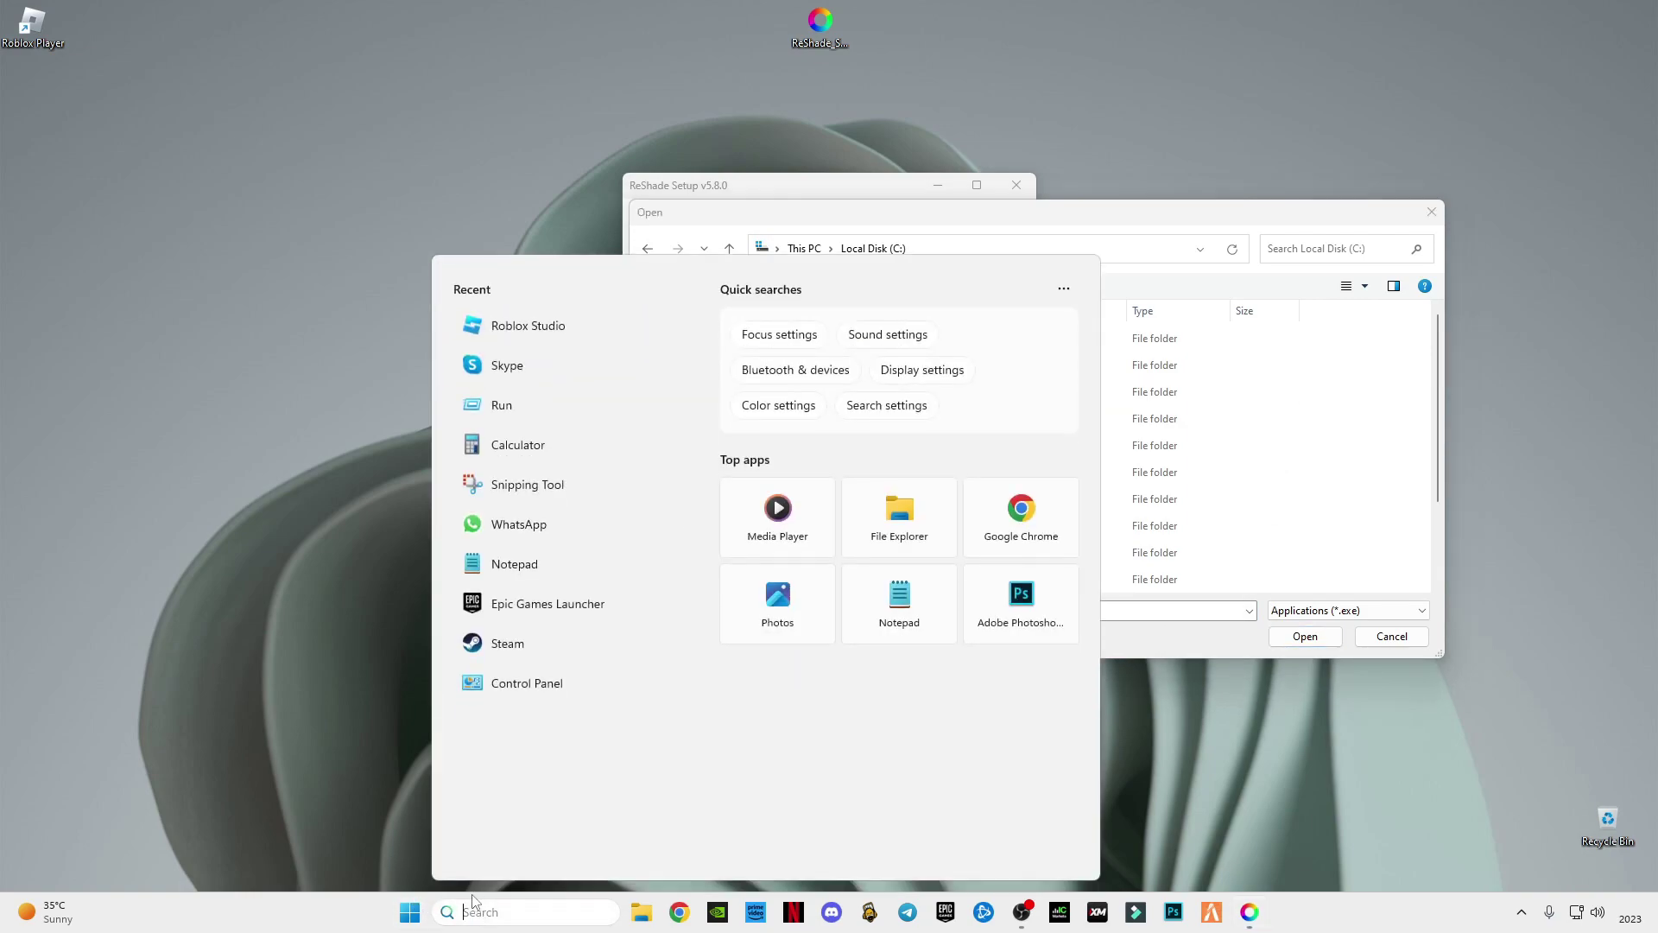
left_click(505, 402)
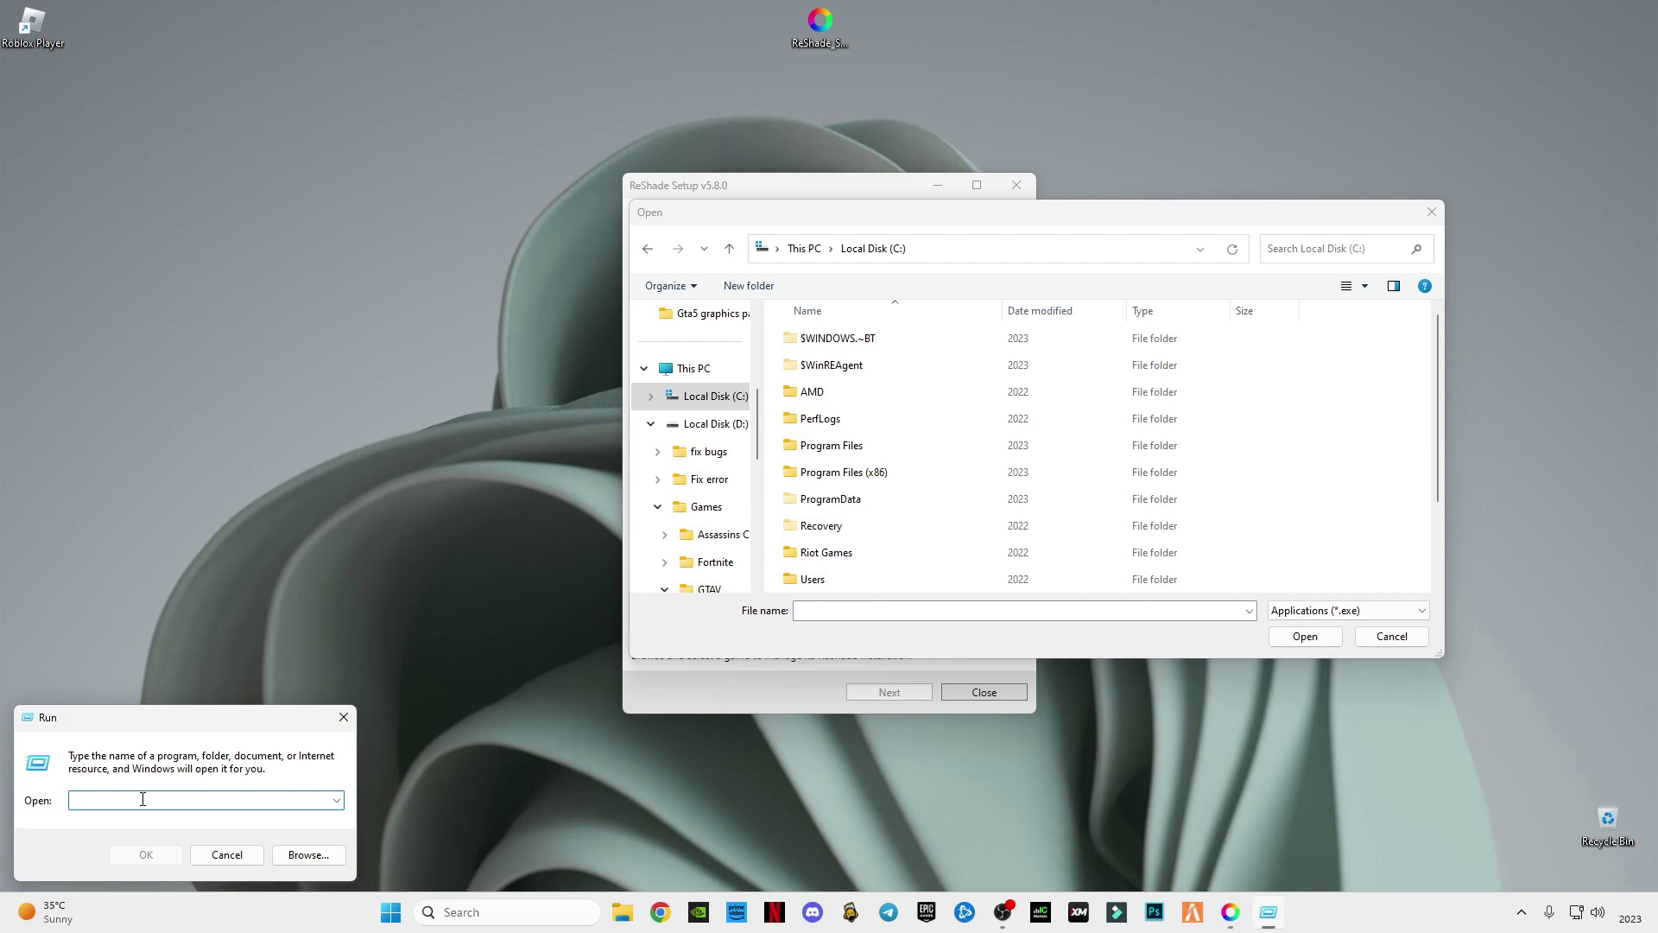
type("a")
left_click(126, 824)
left_click(147, 855)
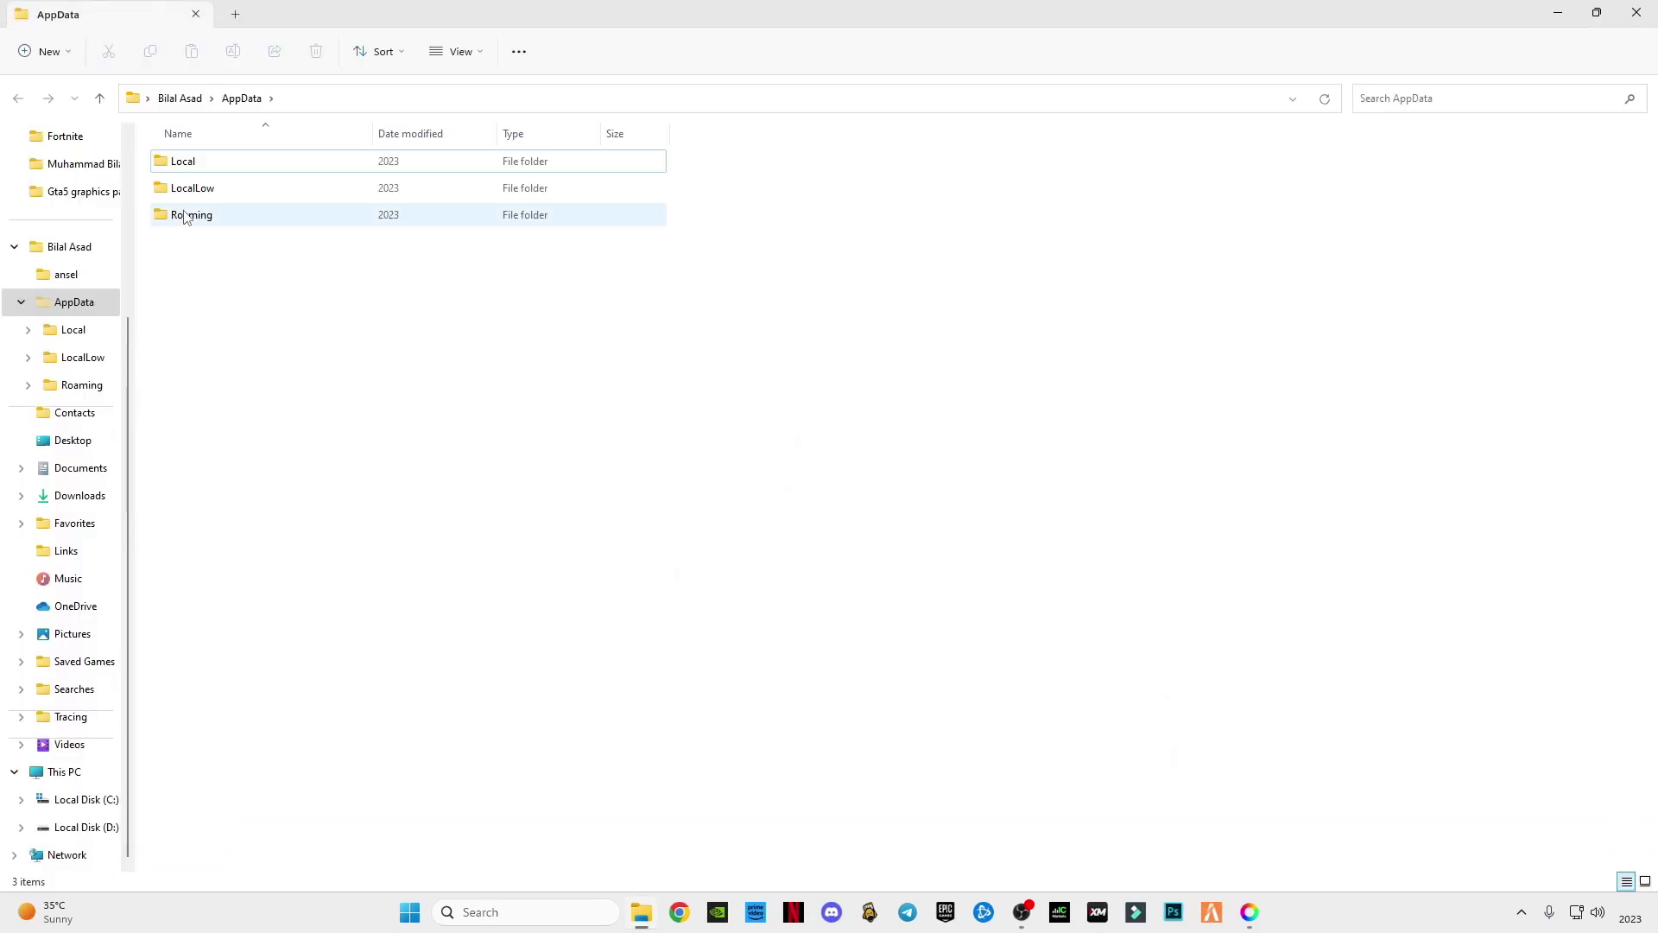
Go to the Versions folder of Roblox inside AppData's Local folder.
double_click(184, 166)
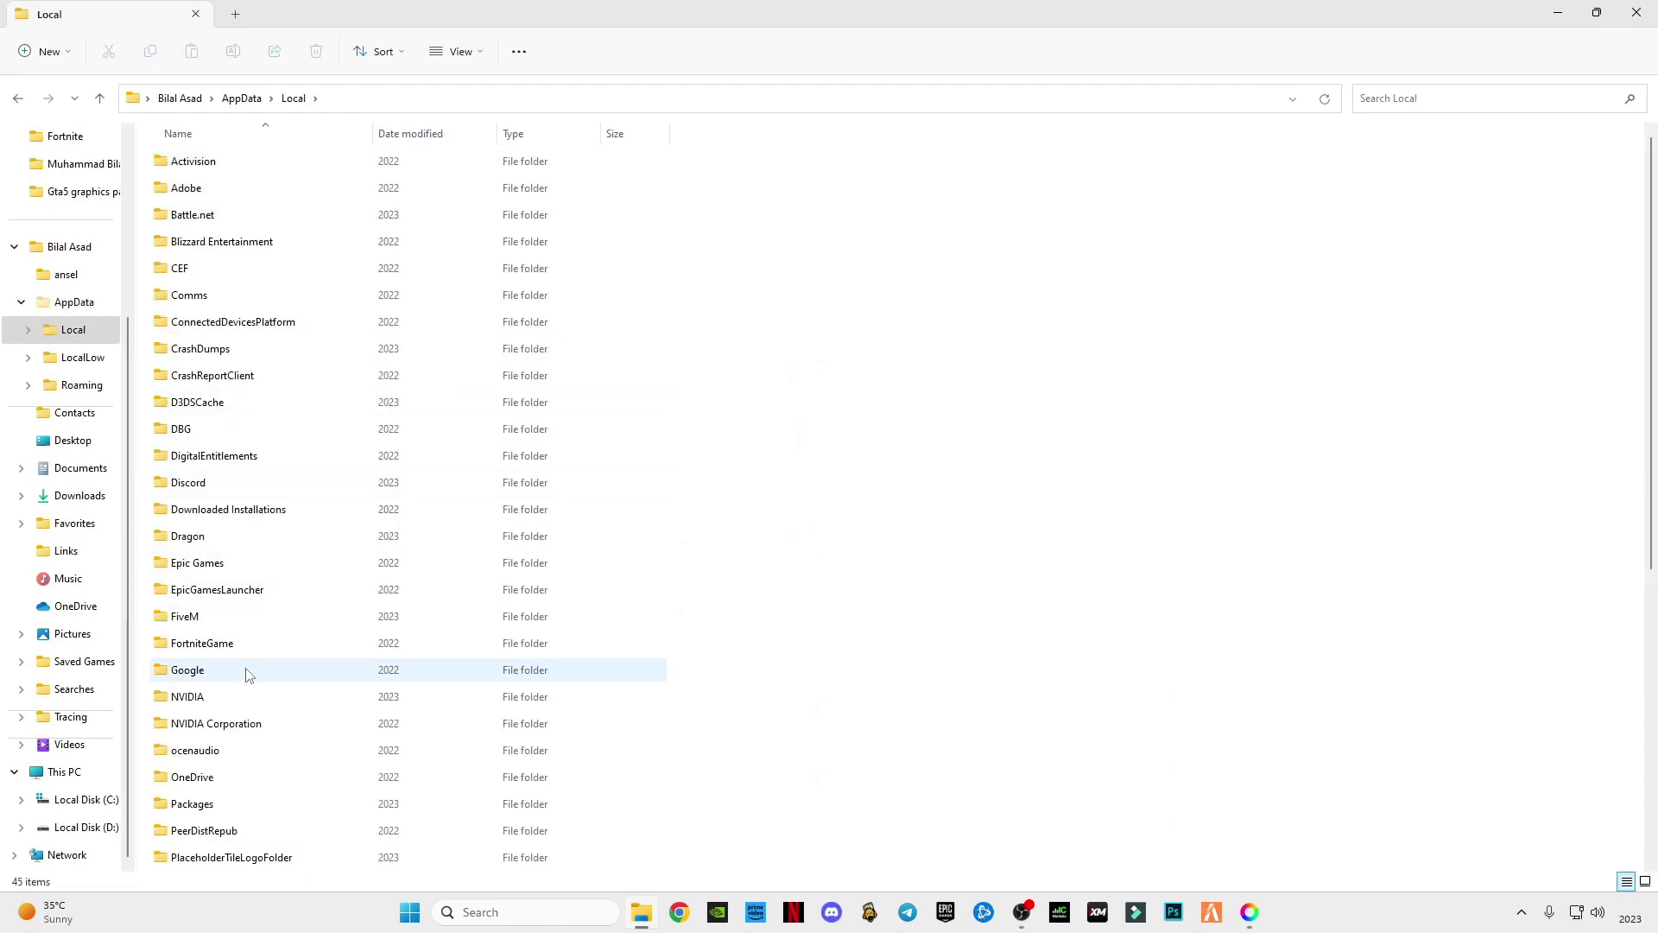
left_click(247, 670)
key("r")
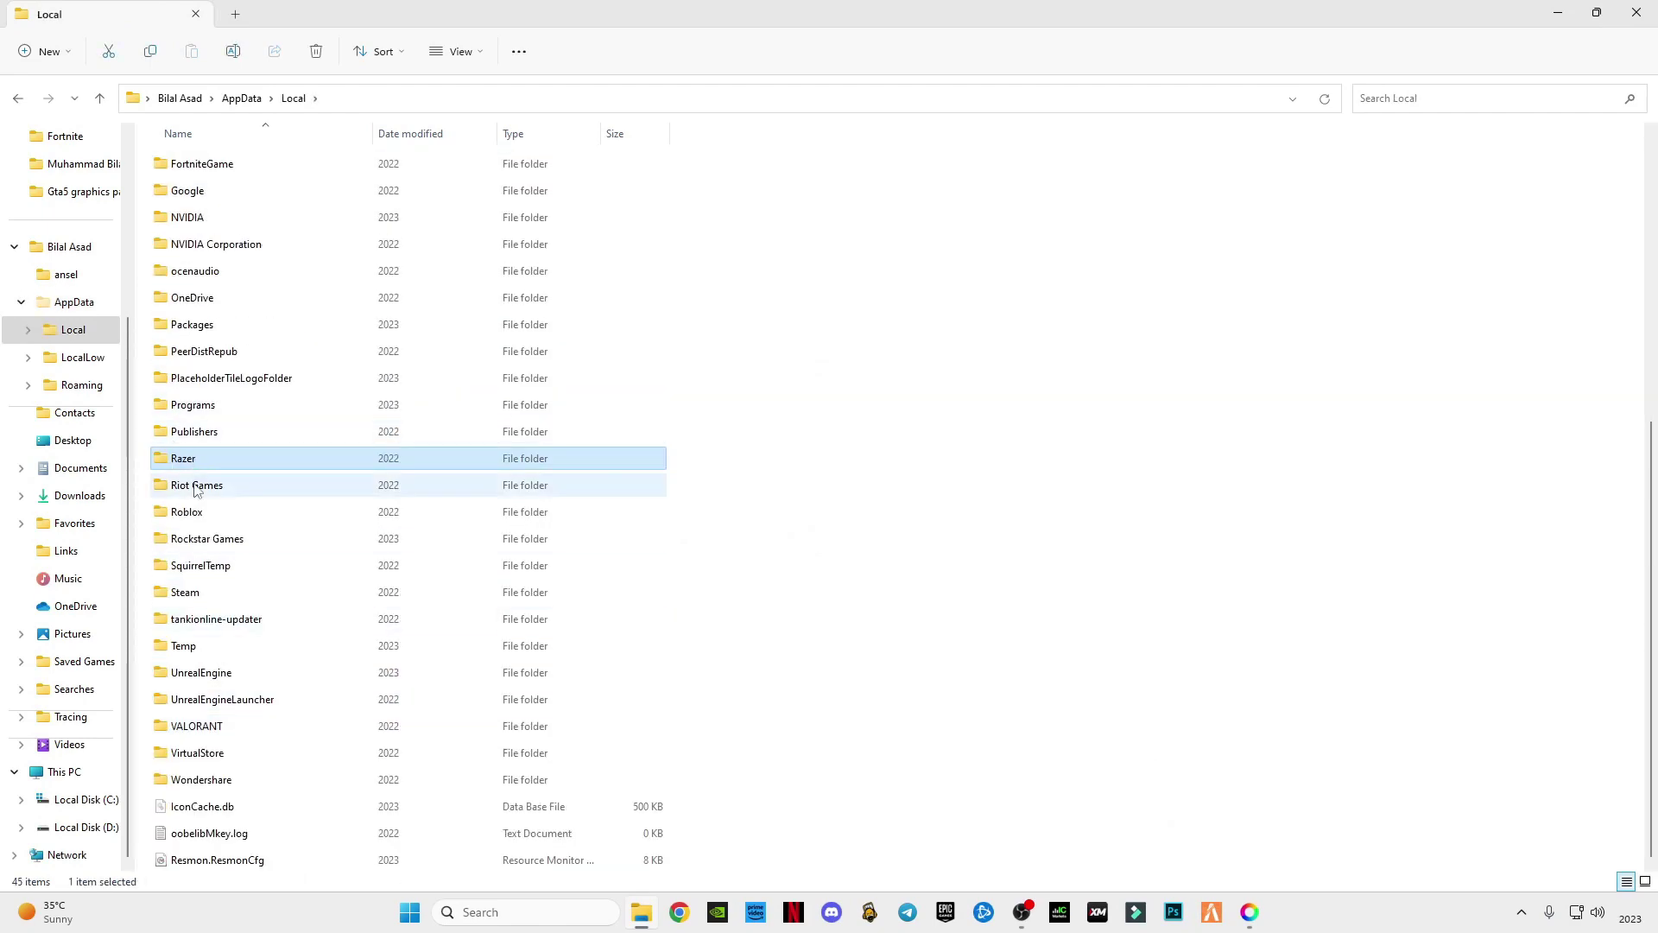
left_click(210, 515)
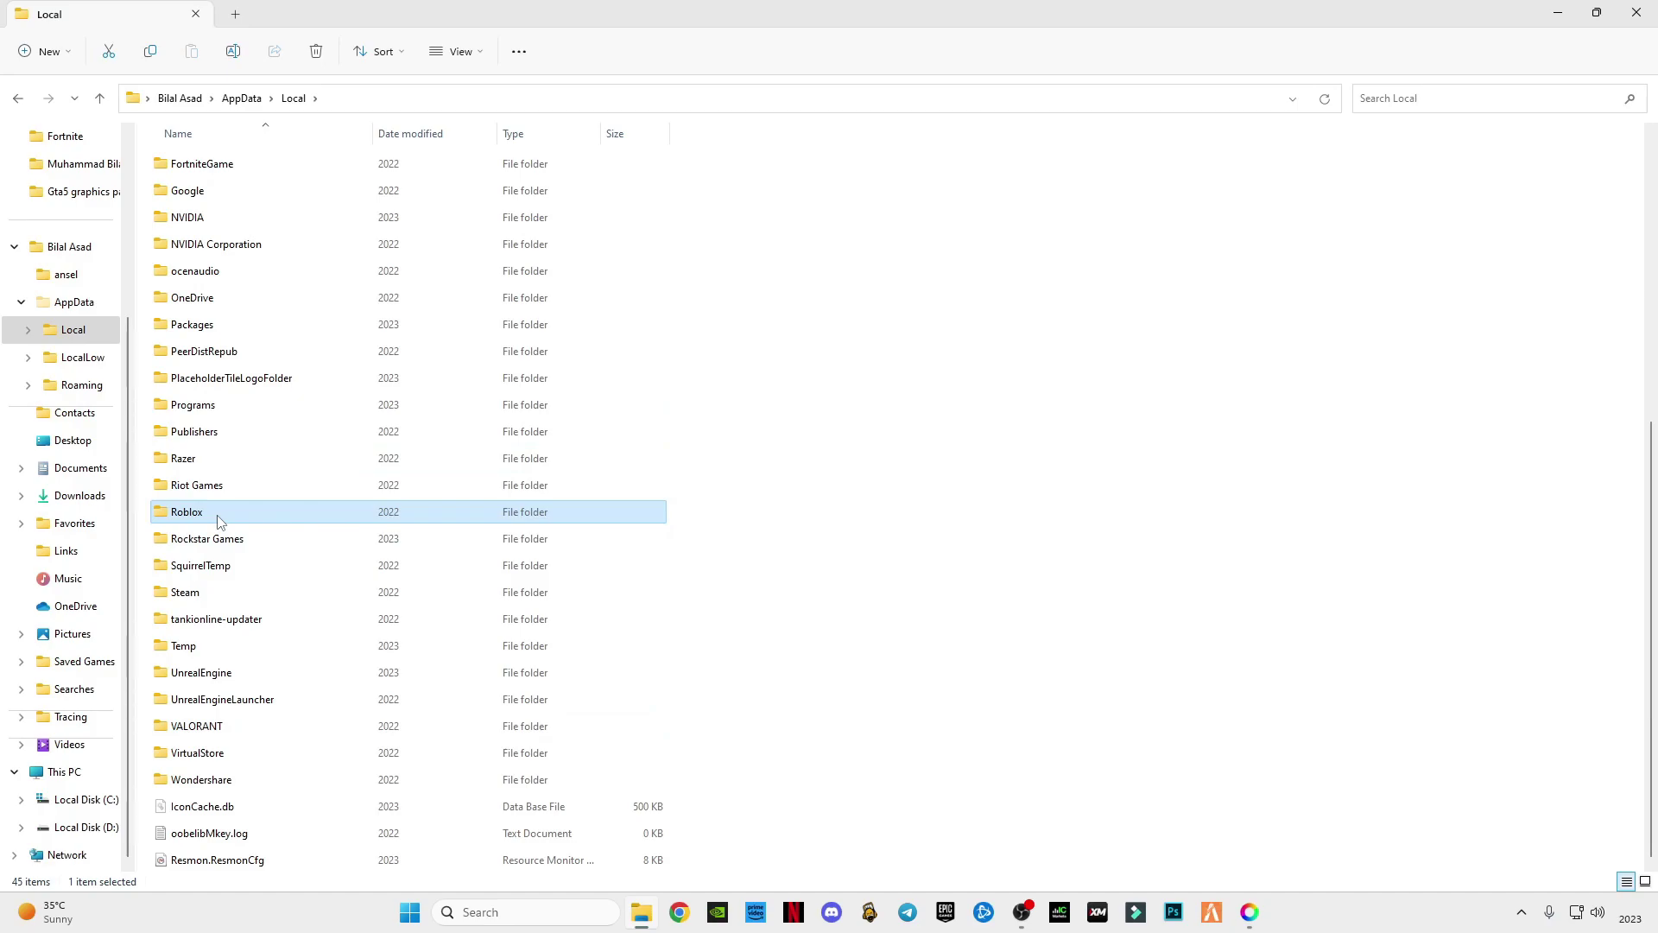
double_click(218, 518)
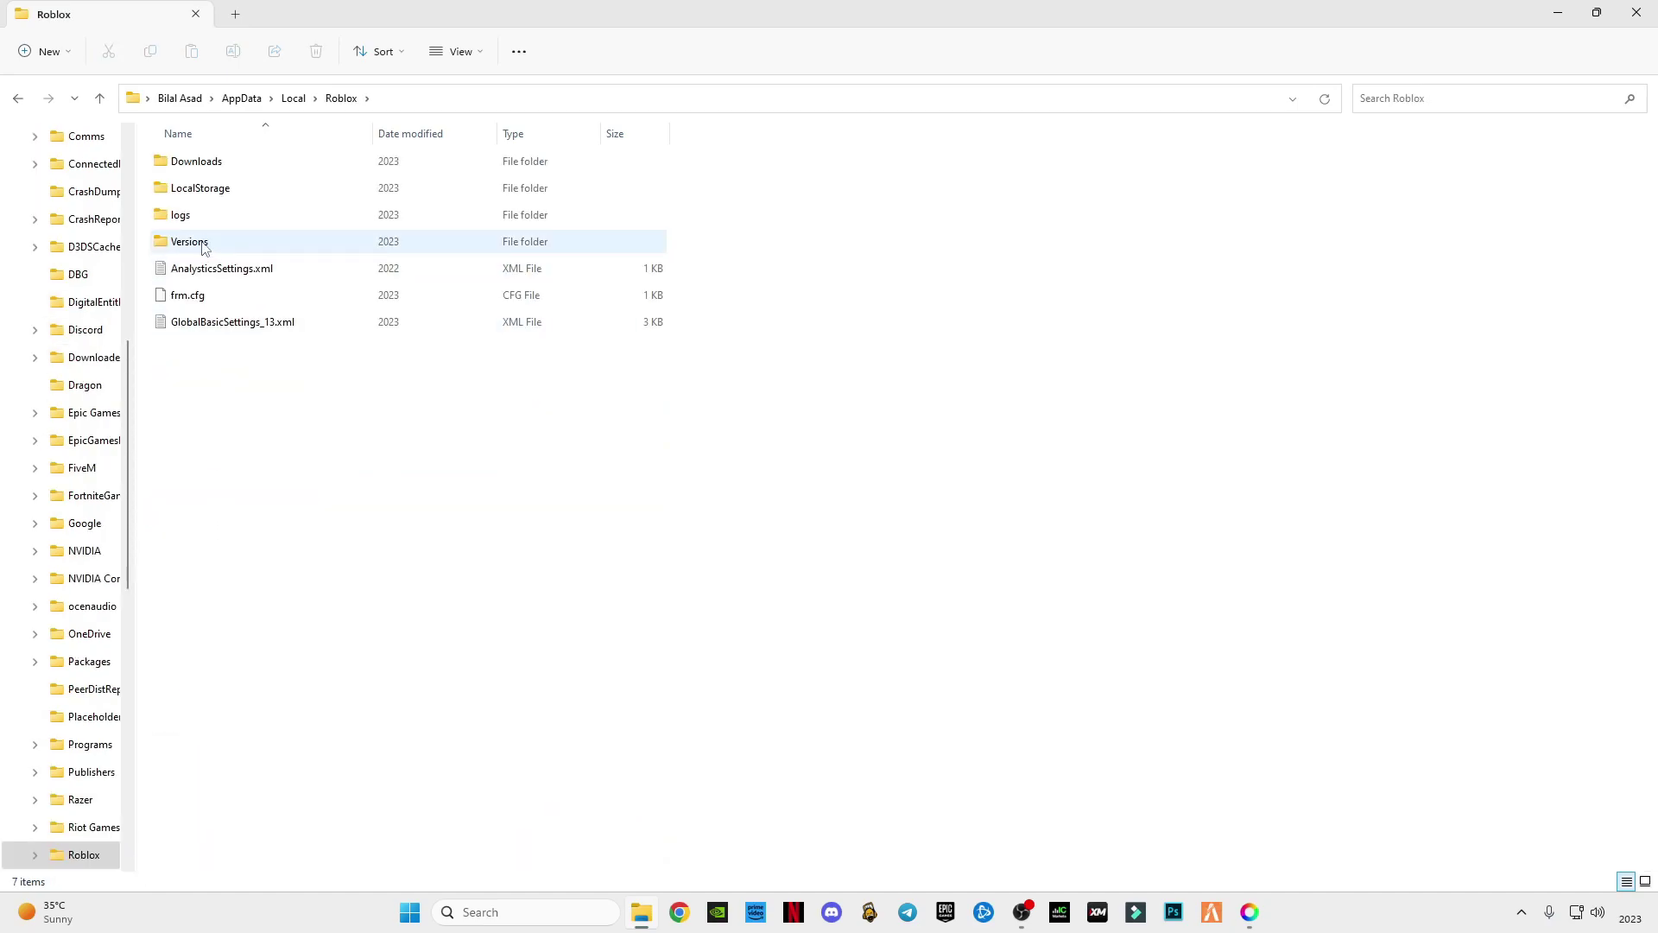
double_click(221, 247)
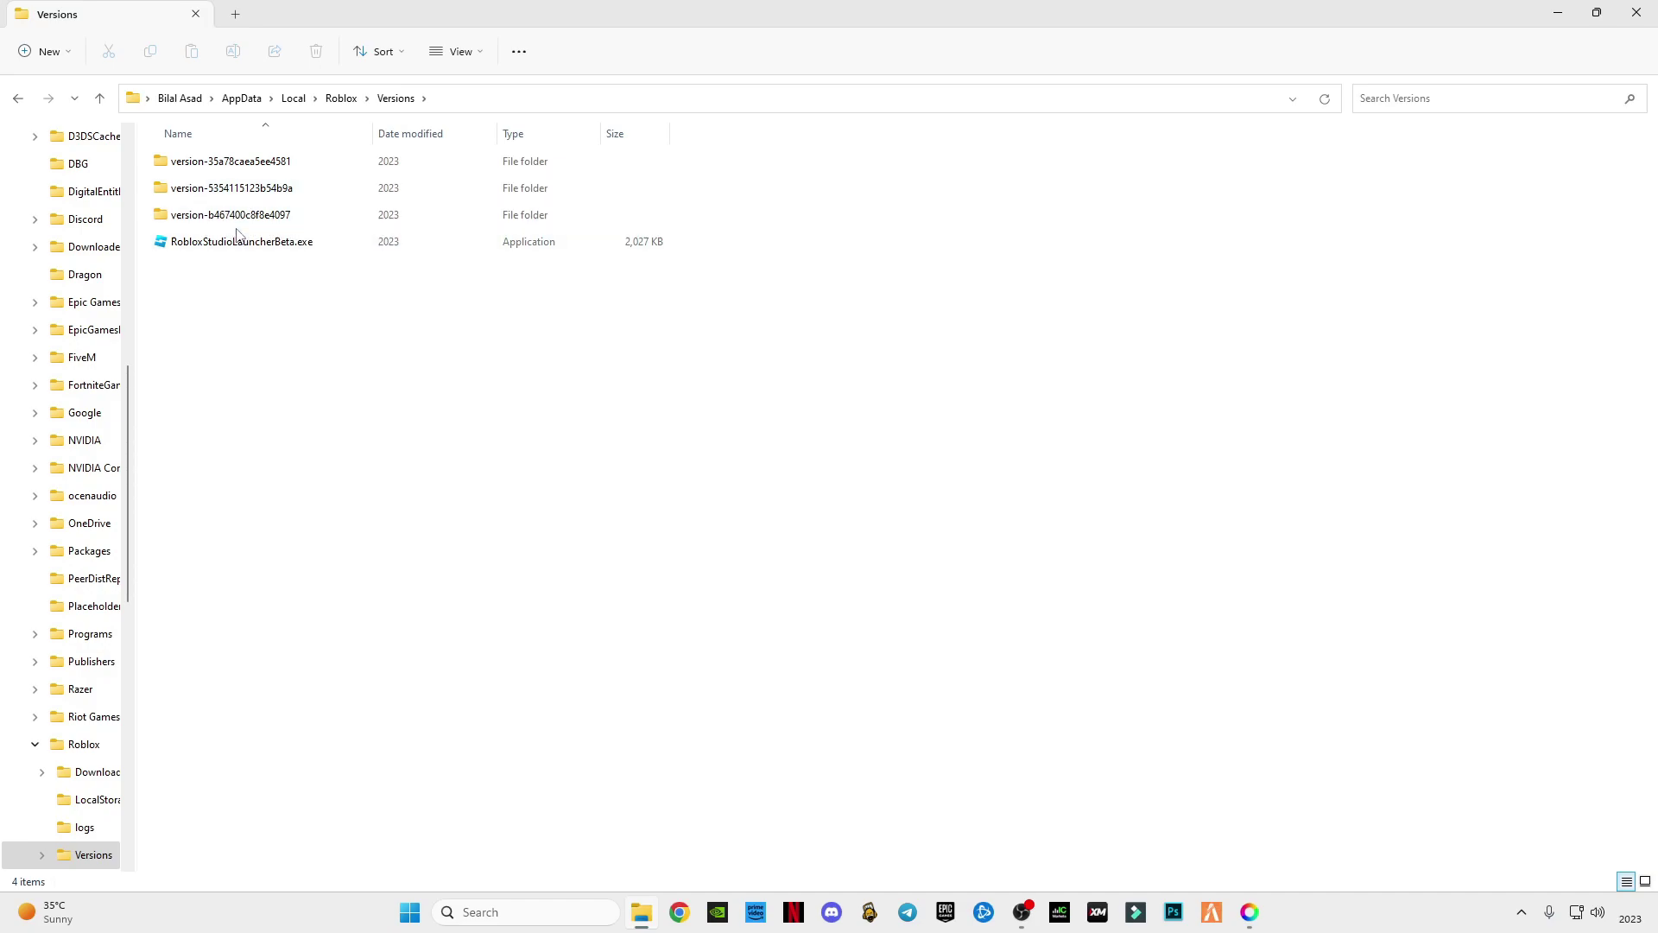
Examine the contents of the folder version-35a78caea5ee4581 for the Roblox player executables and return to Versions.
double_click(208, 162)
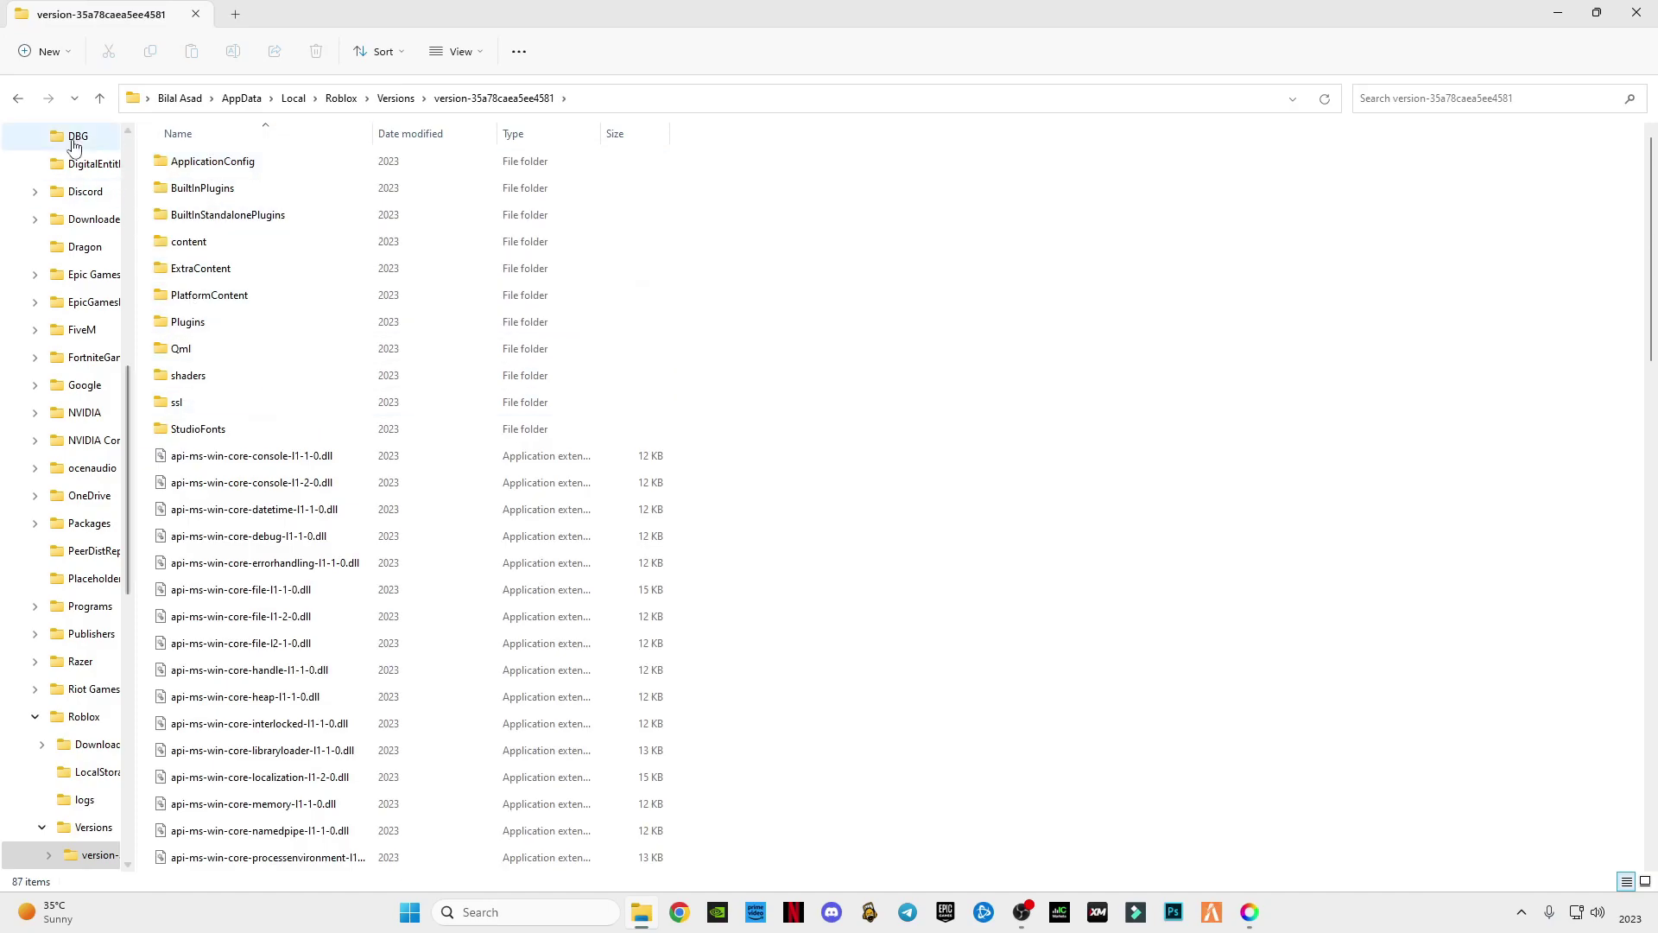
scroll(311, 234, "down", 12)
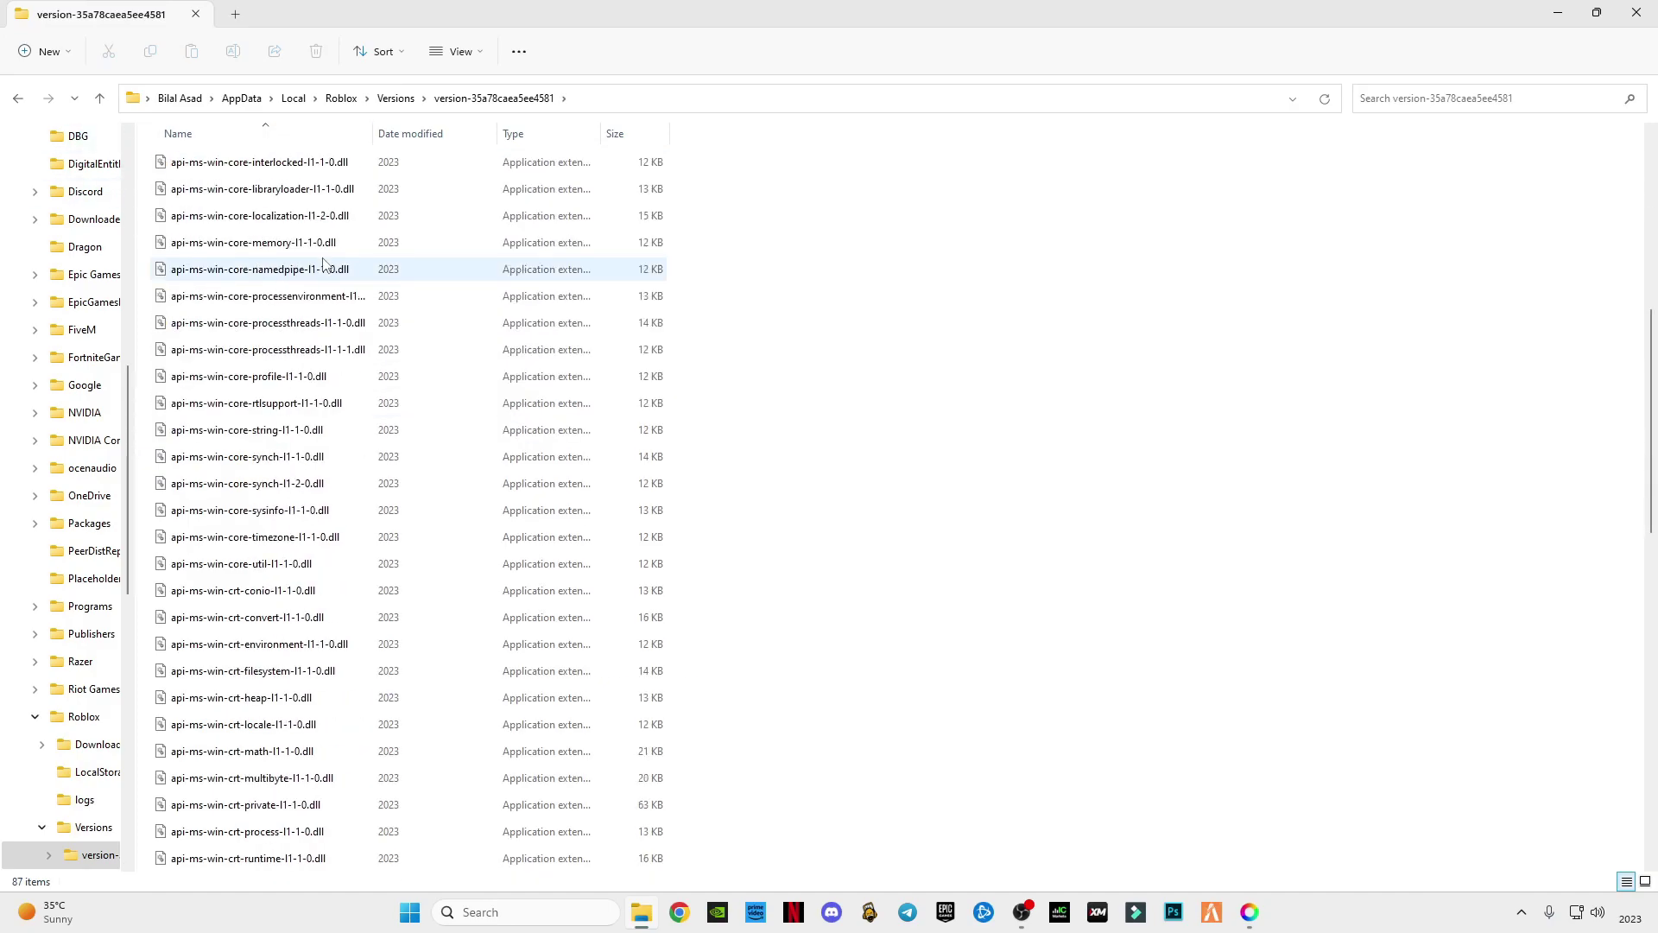
scroll(328, 377, "up", 12)
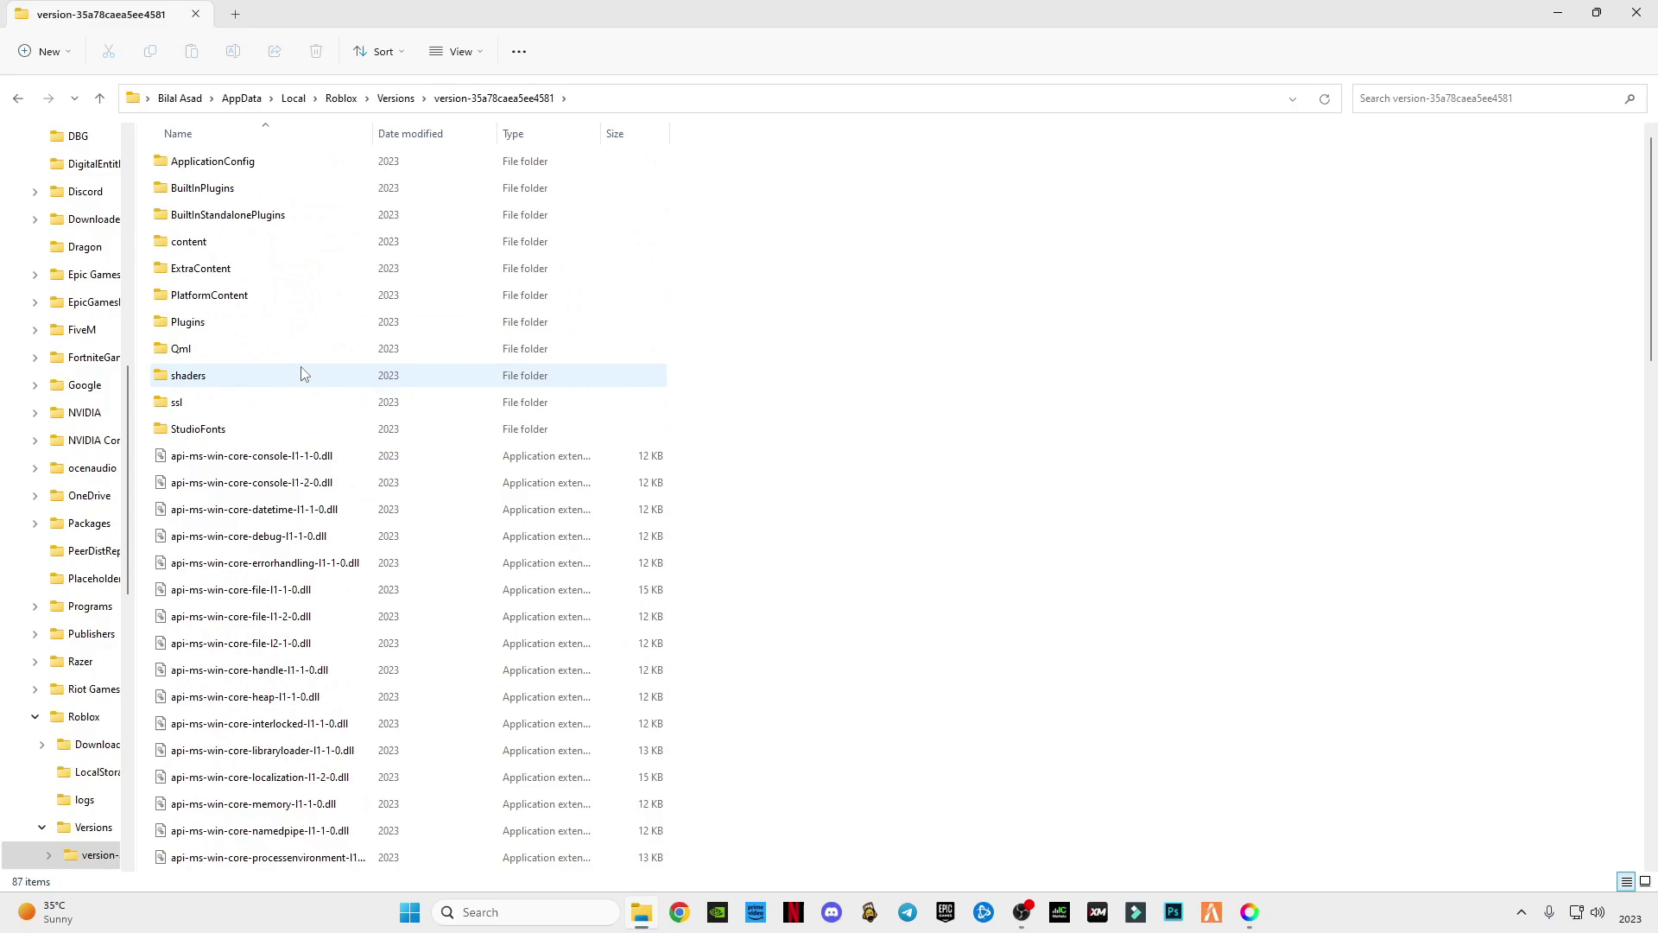
left_click(17, 100)
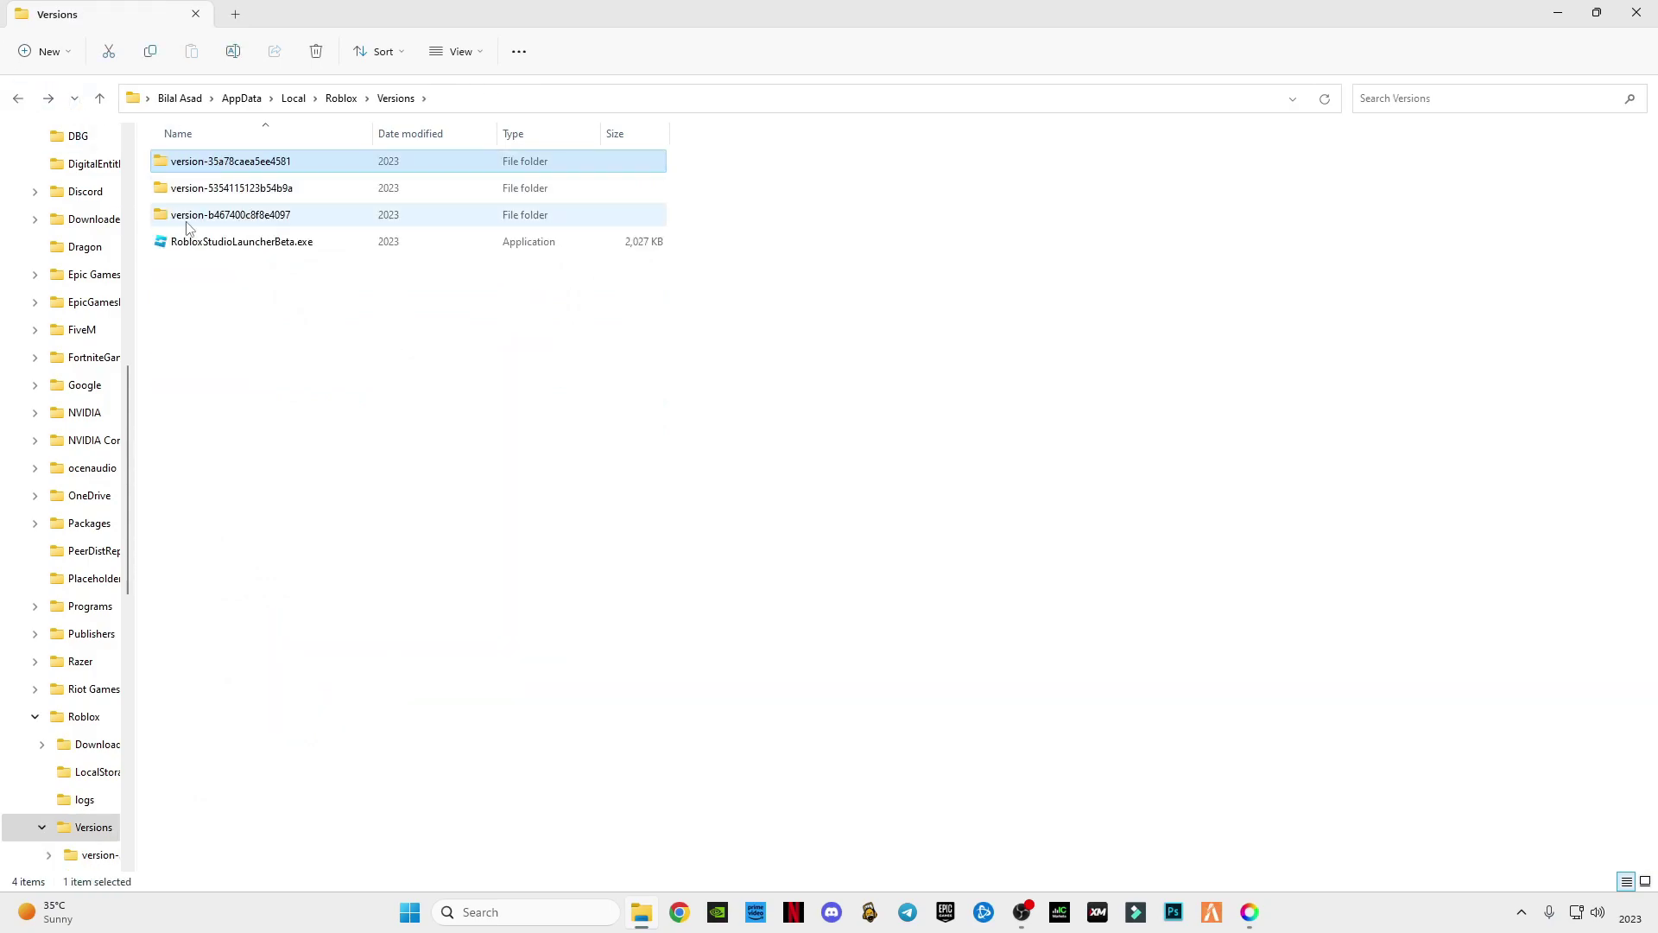
double_click(197, 198)
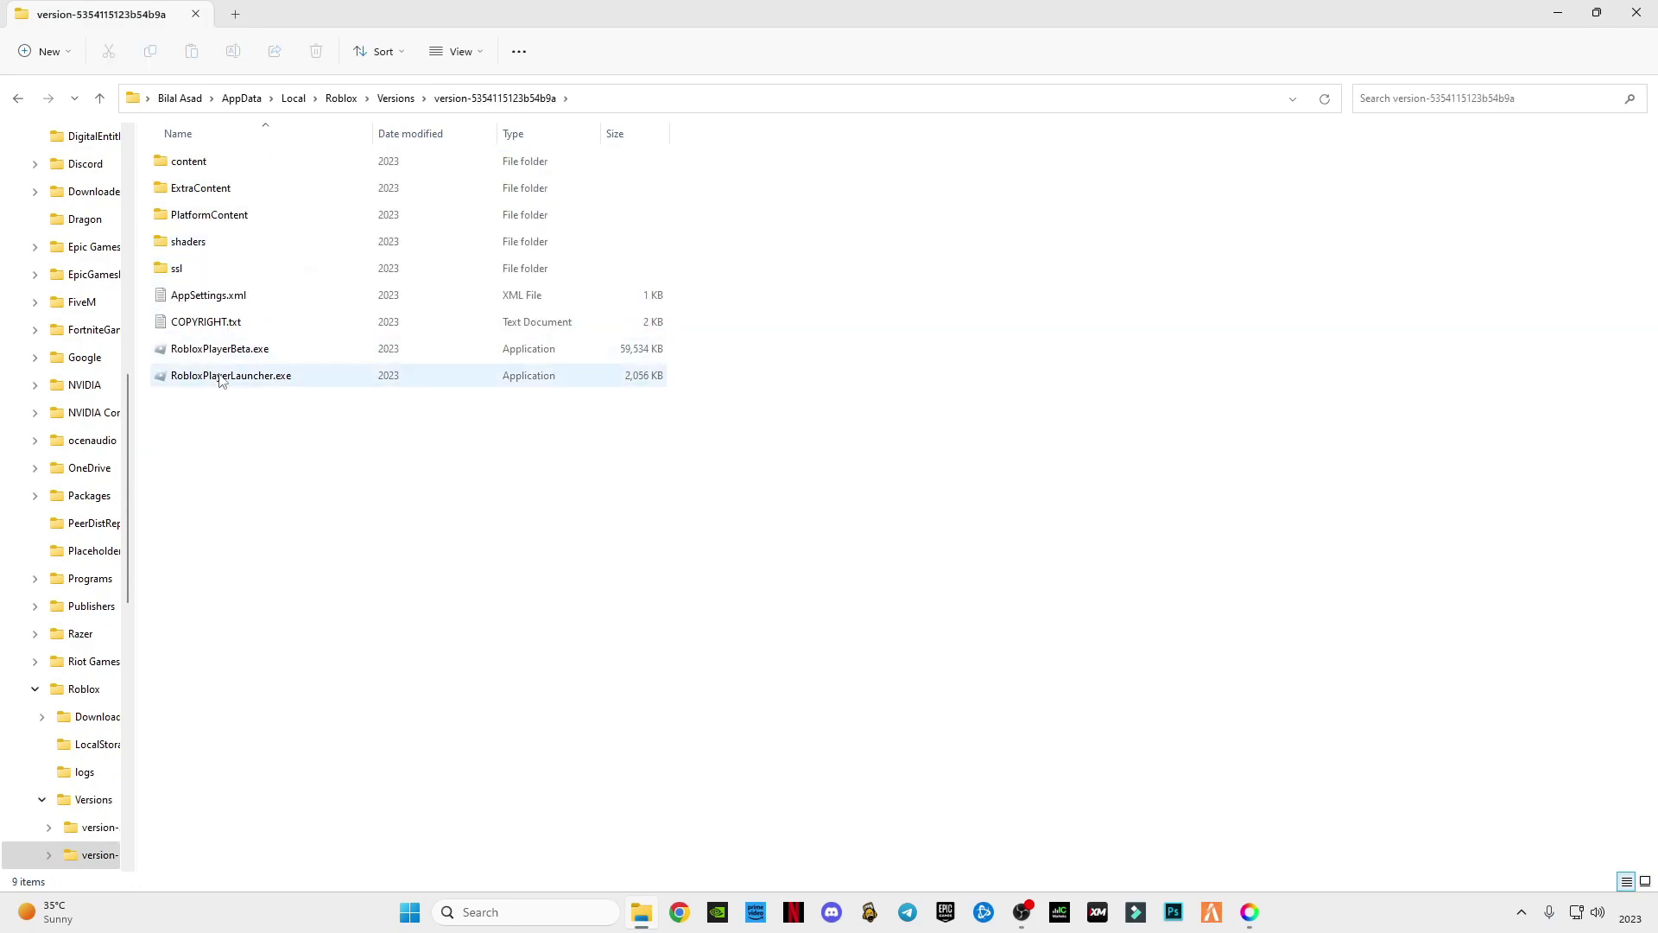
mouse_move(228, 361)
mouse_move(284, 386)
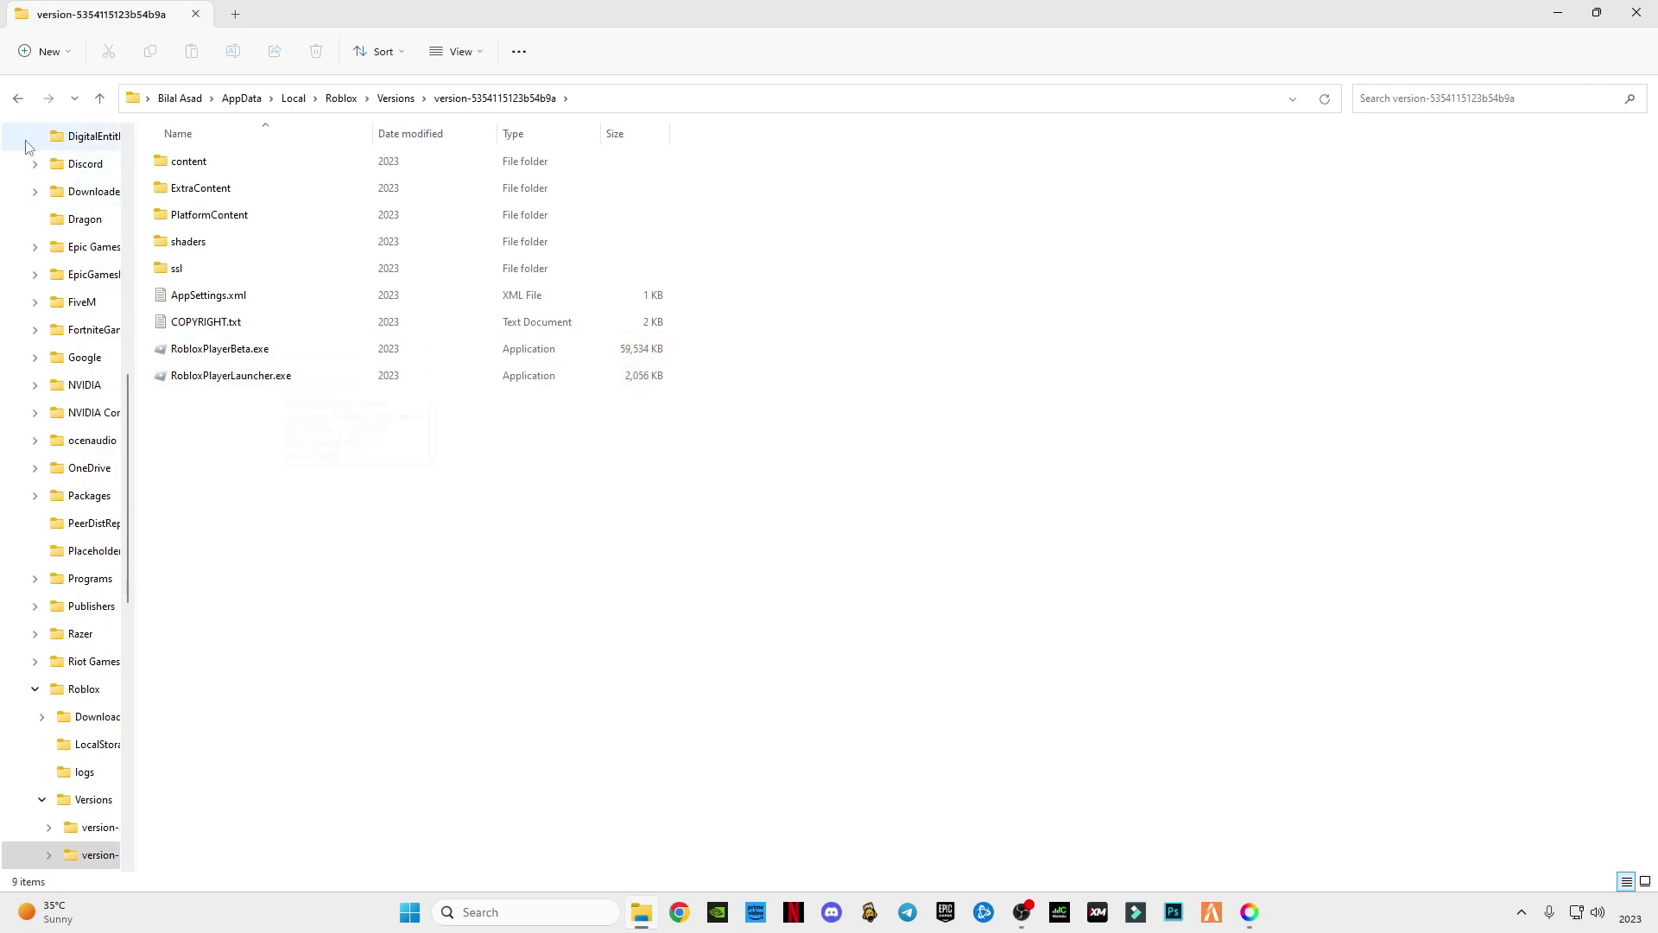
left_click(18, 98)
double_click(192, 214)
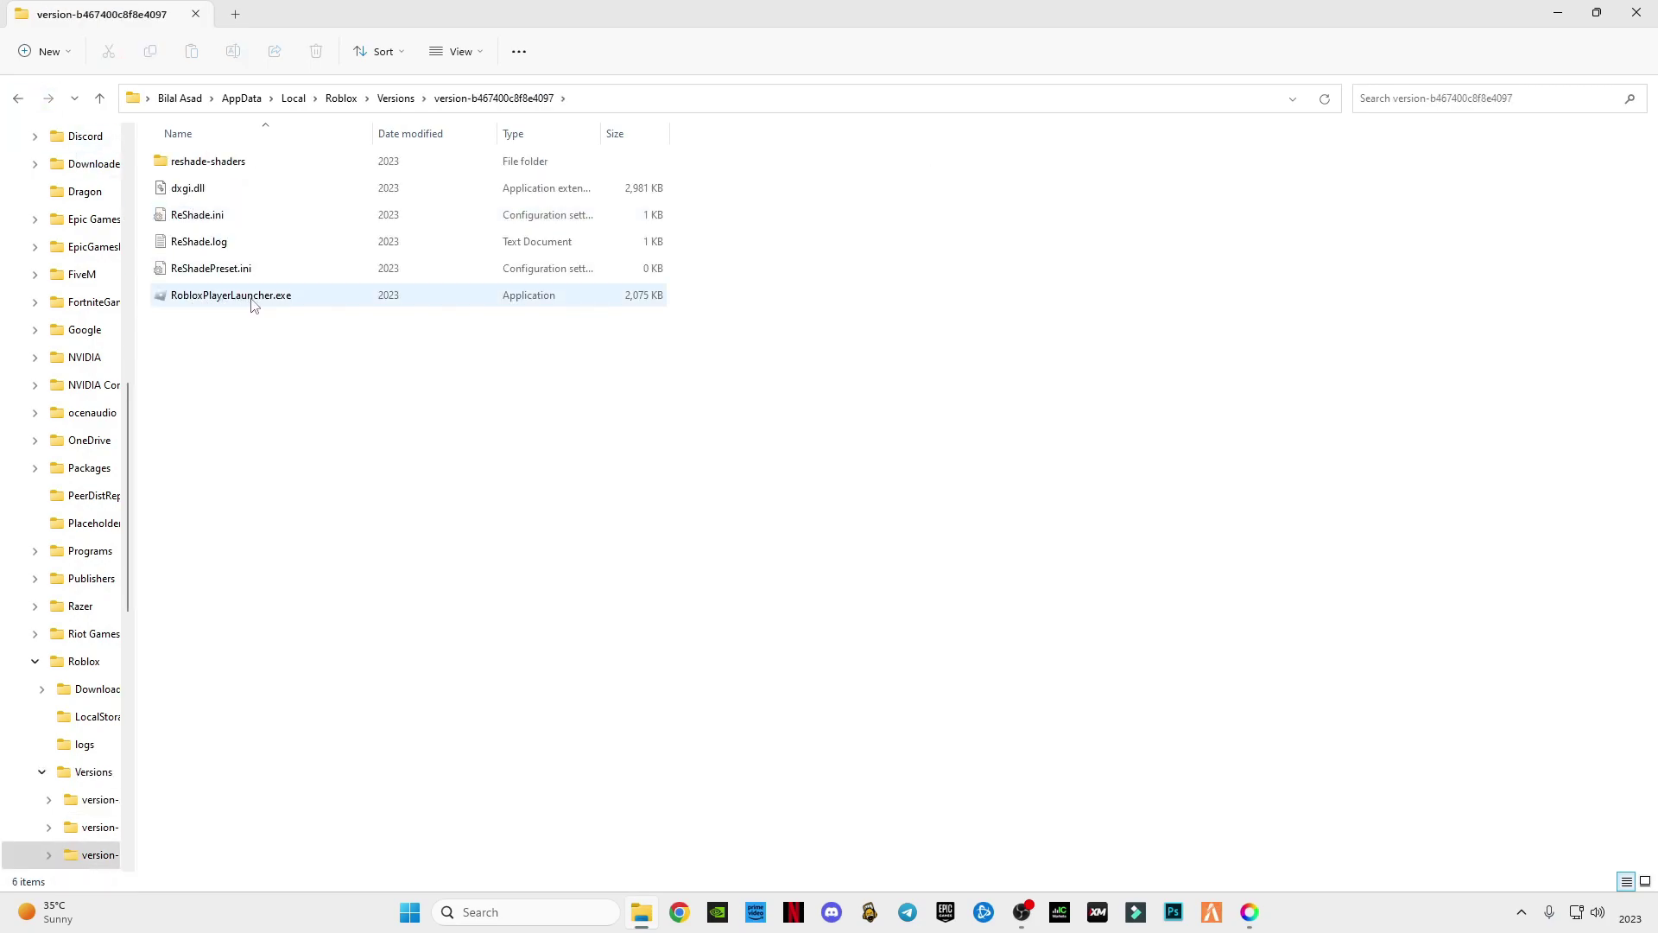
mouse_move(279, 309)
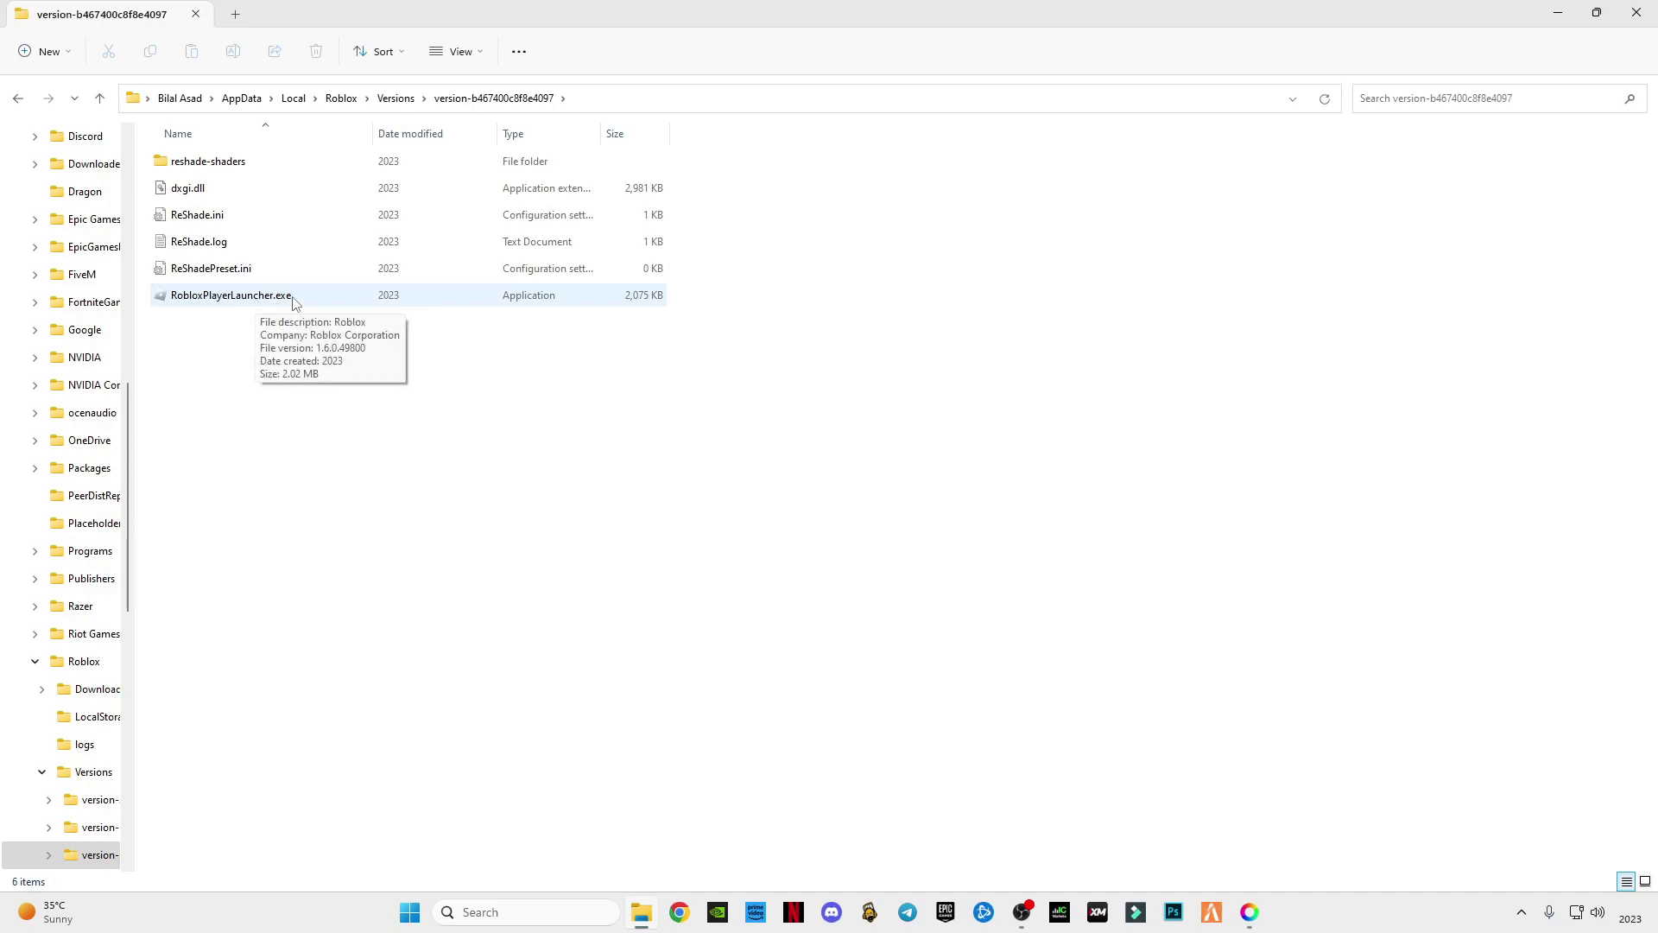
left_click(18, 98)
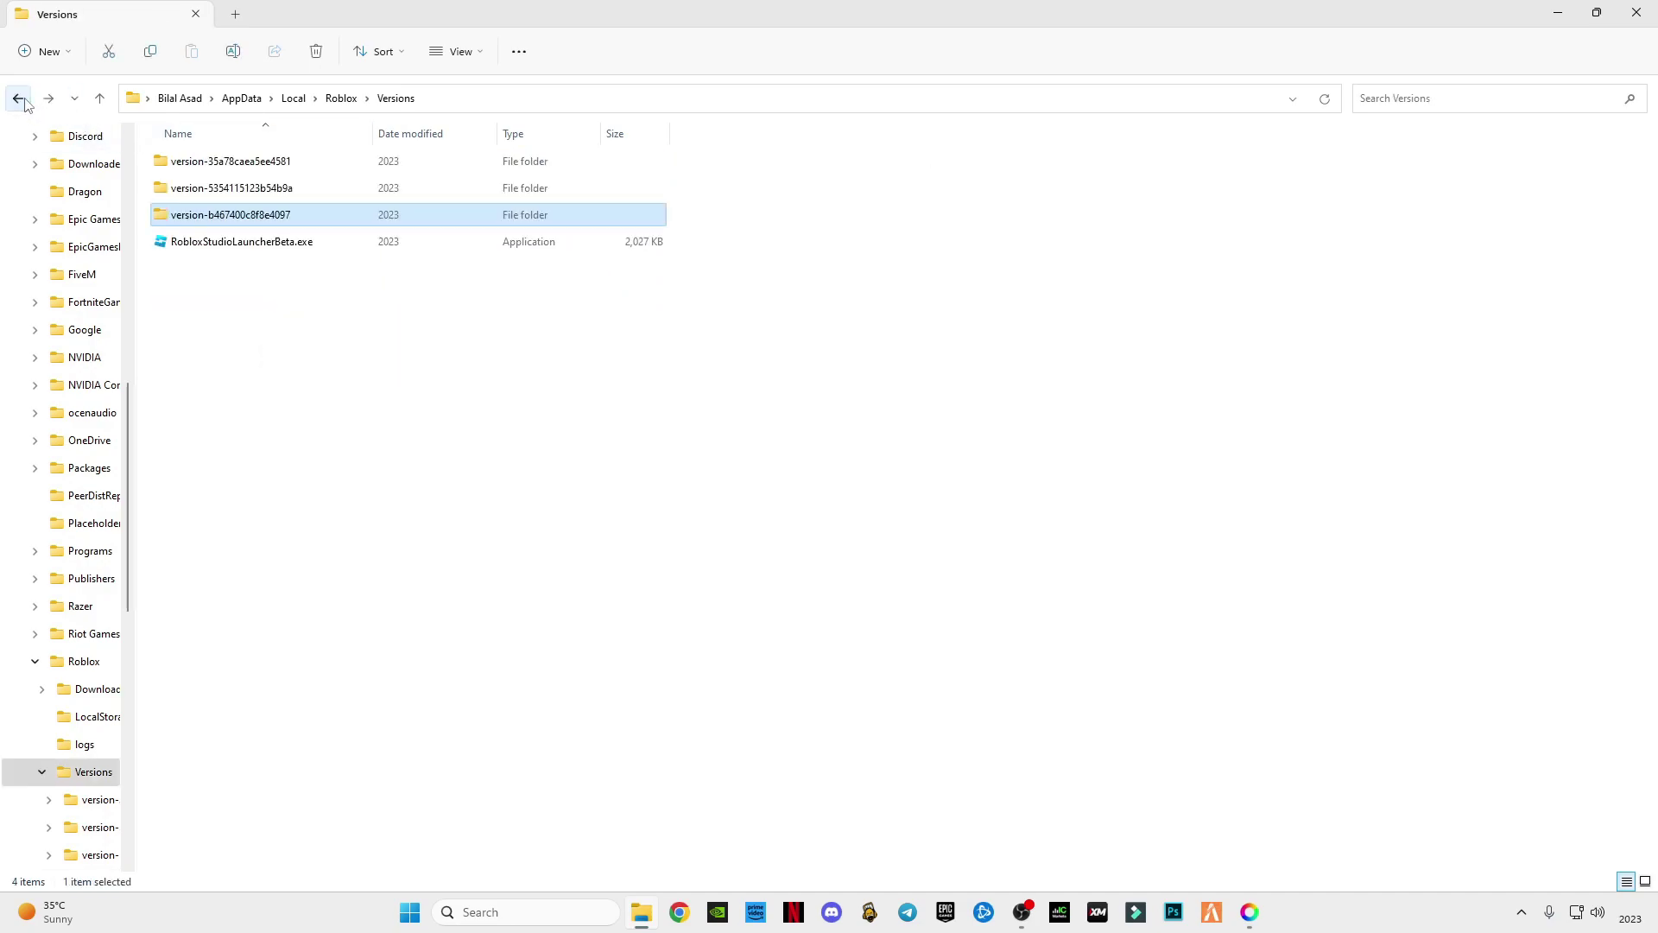
double_click(197, 198)
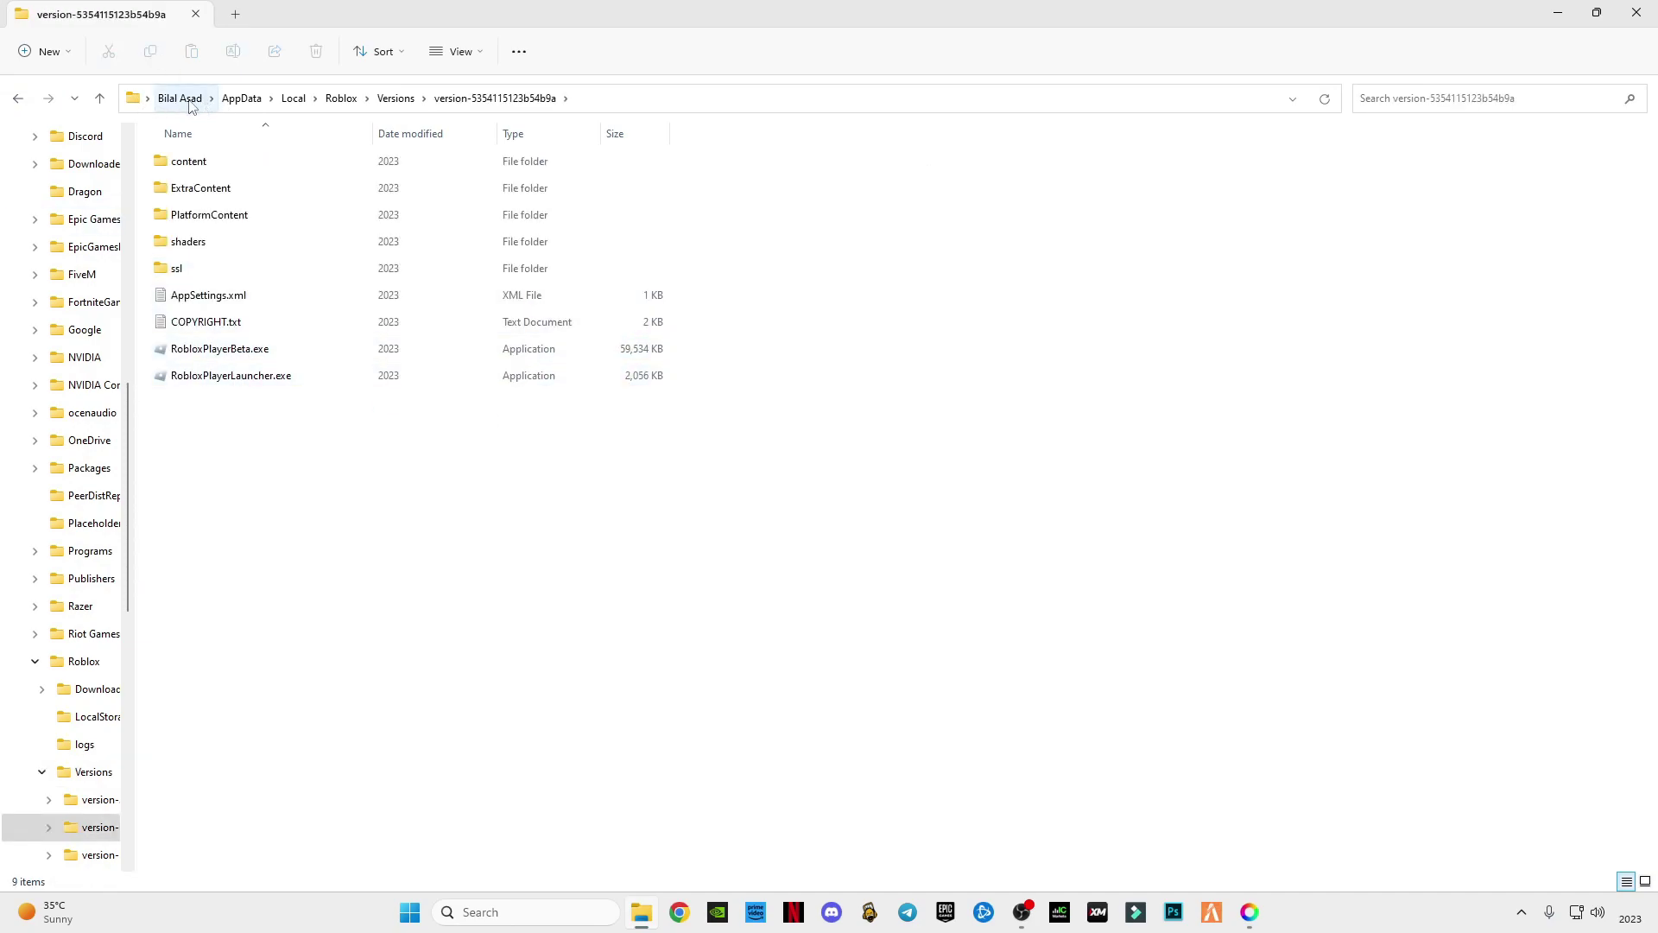
left_click(1596, 12)
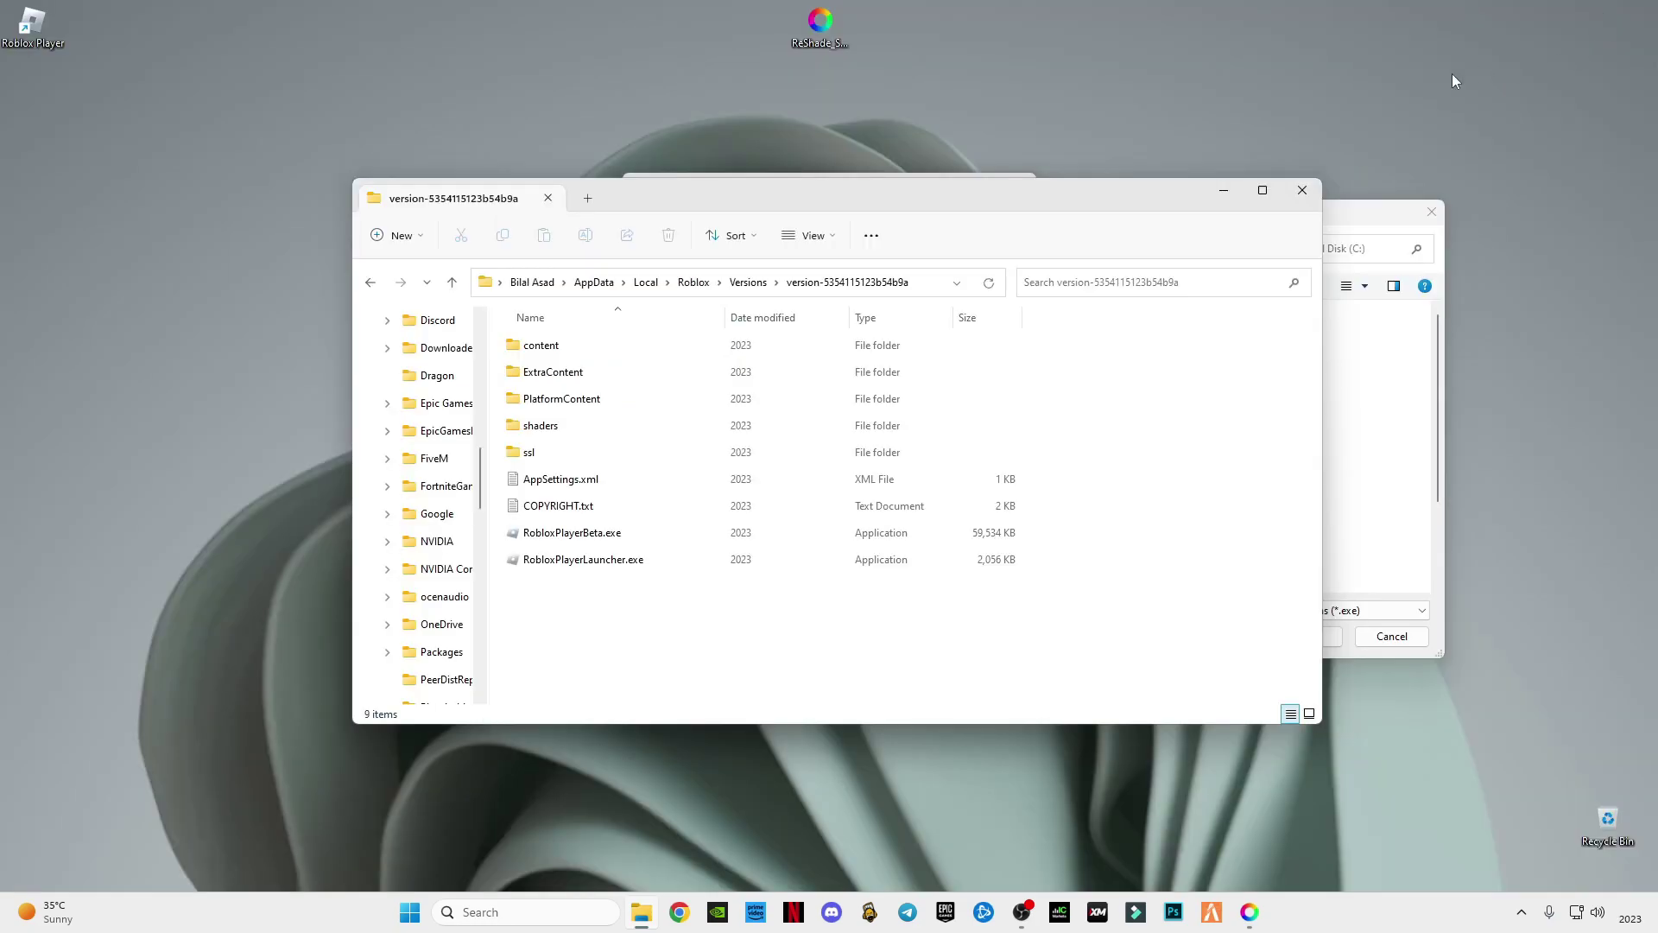
left_click_drag(1089, 197, 682, 359)
left_click_drag(866, 194, 1004, 161)
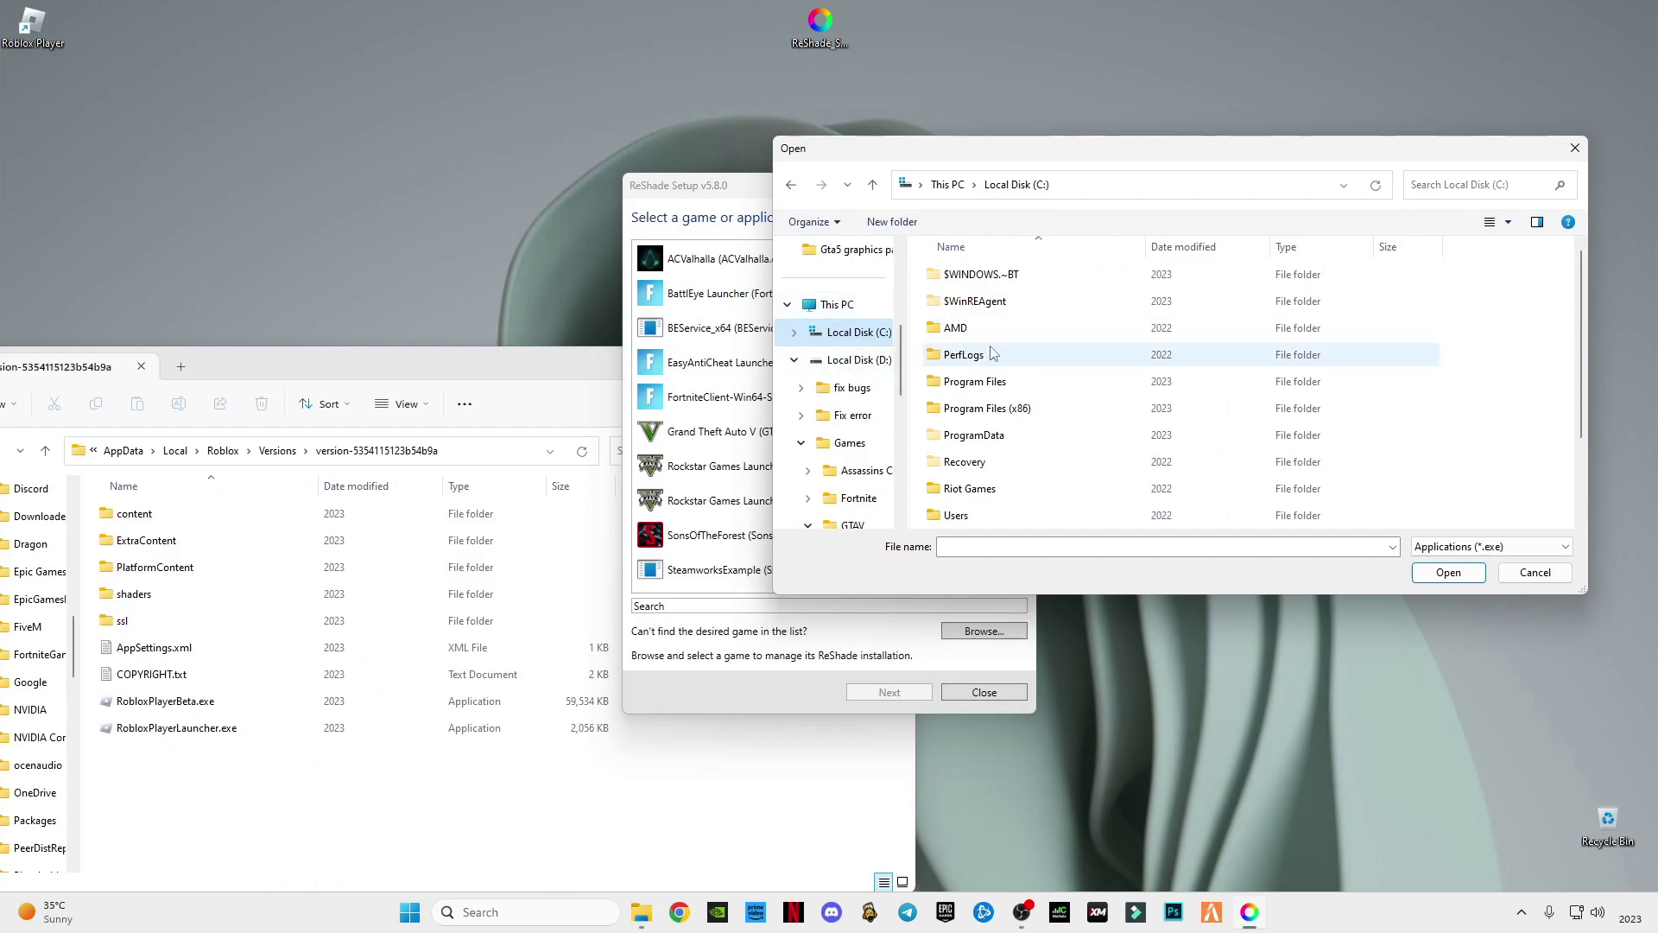
Open the Windows user's personal folder under Users on drive C: in the ReShade file selection dialog.
scroll(992, 353, "down", 2)
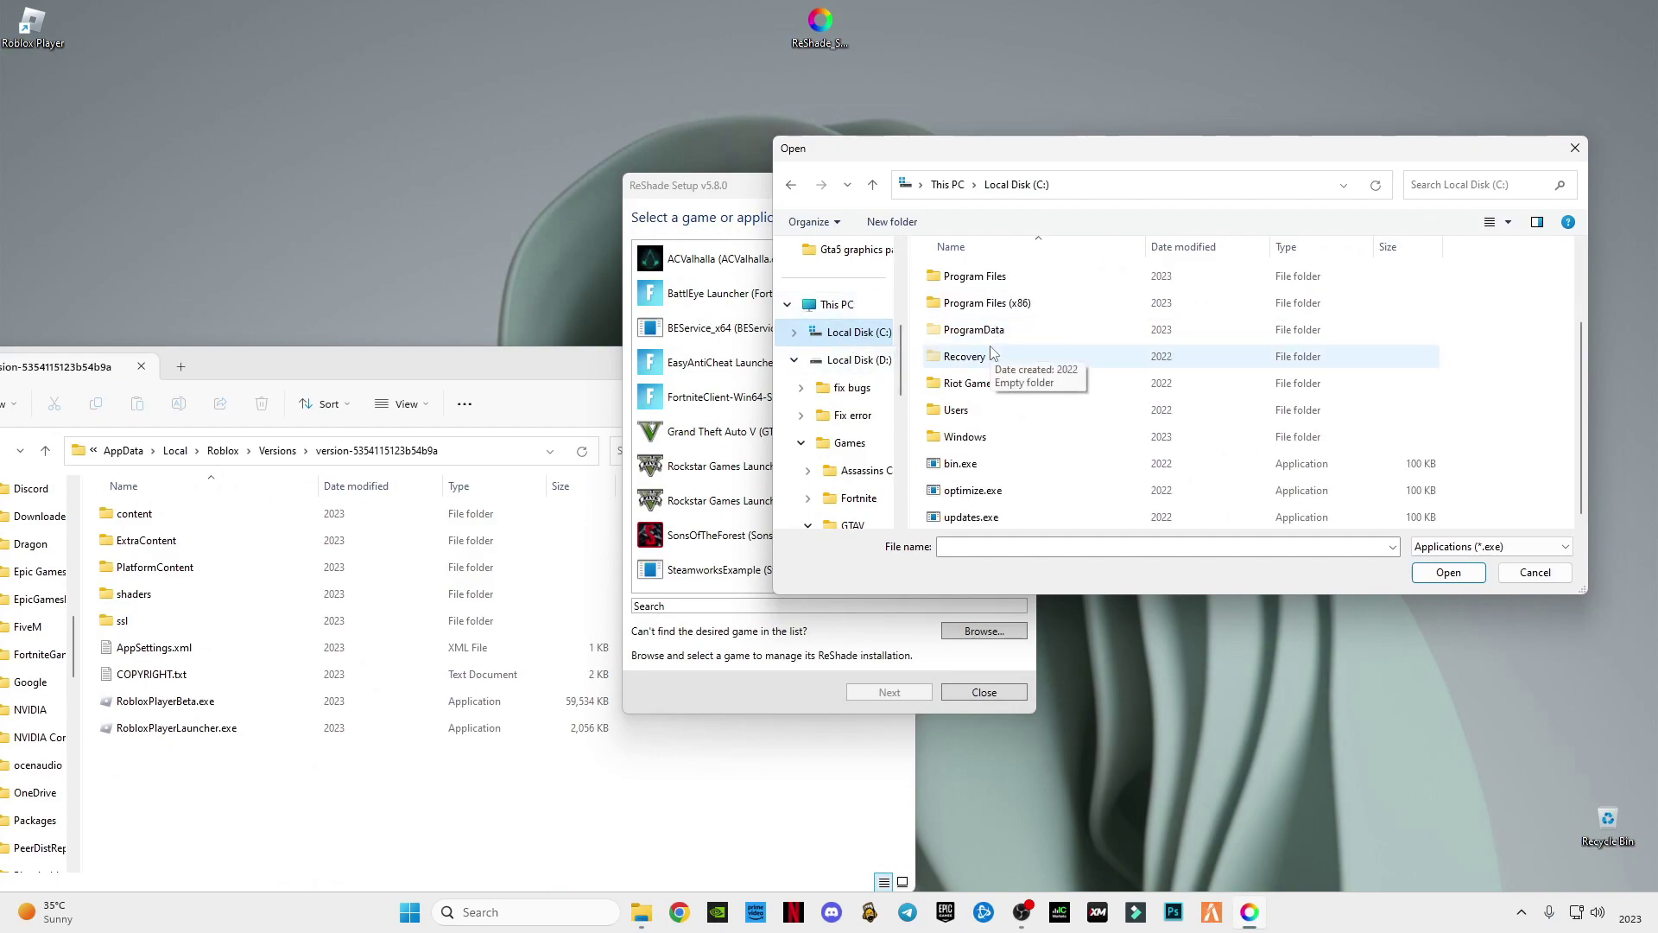
double_click(956, 415)
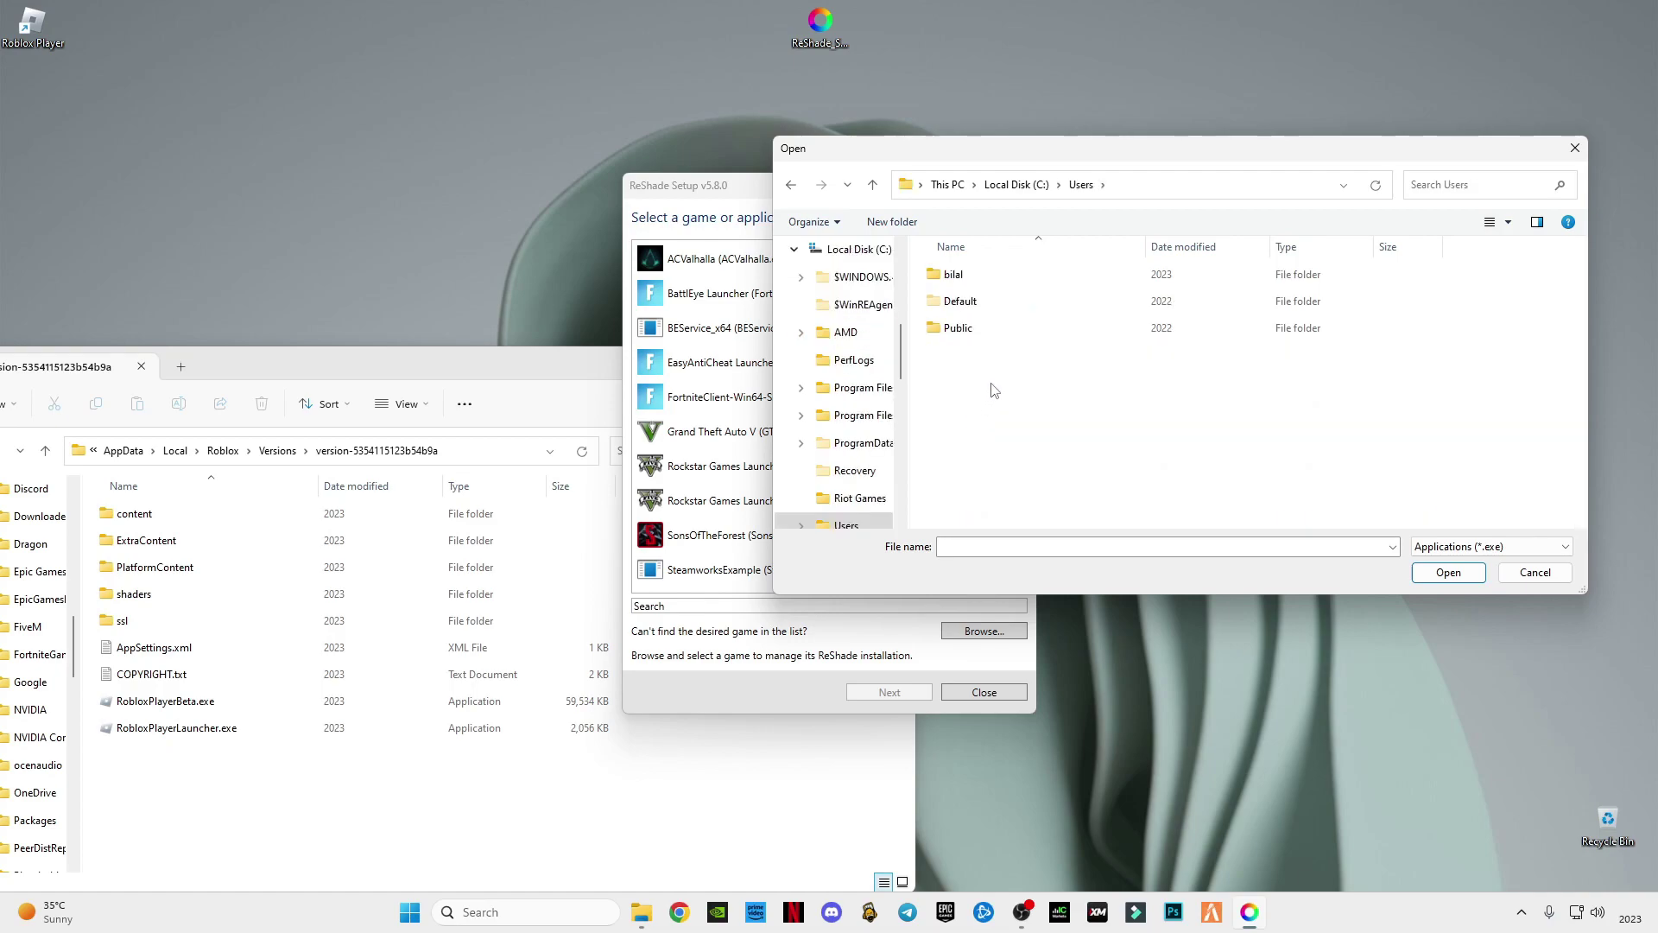
left_click(968, 282)
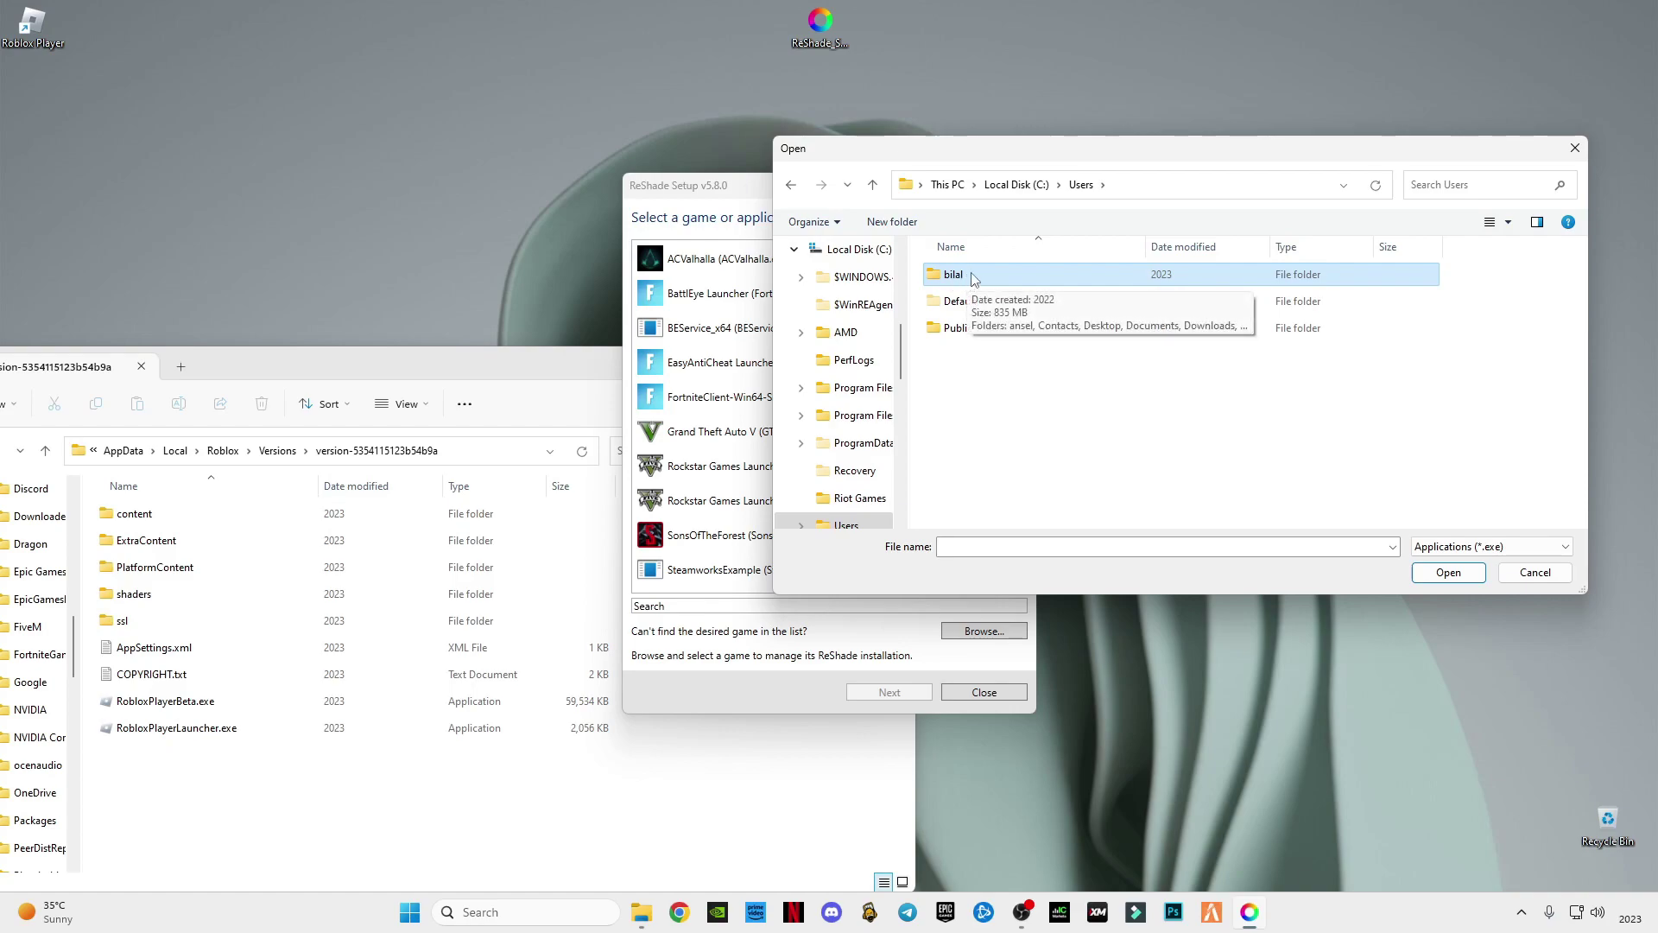
double_click(978, 276)
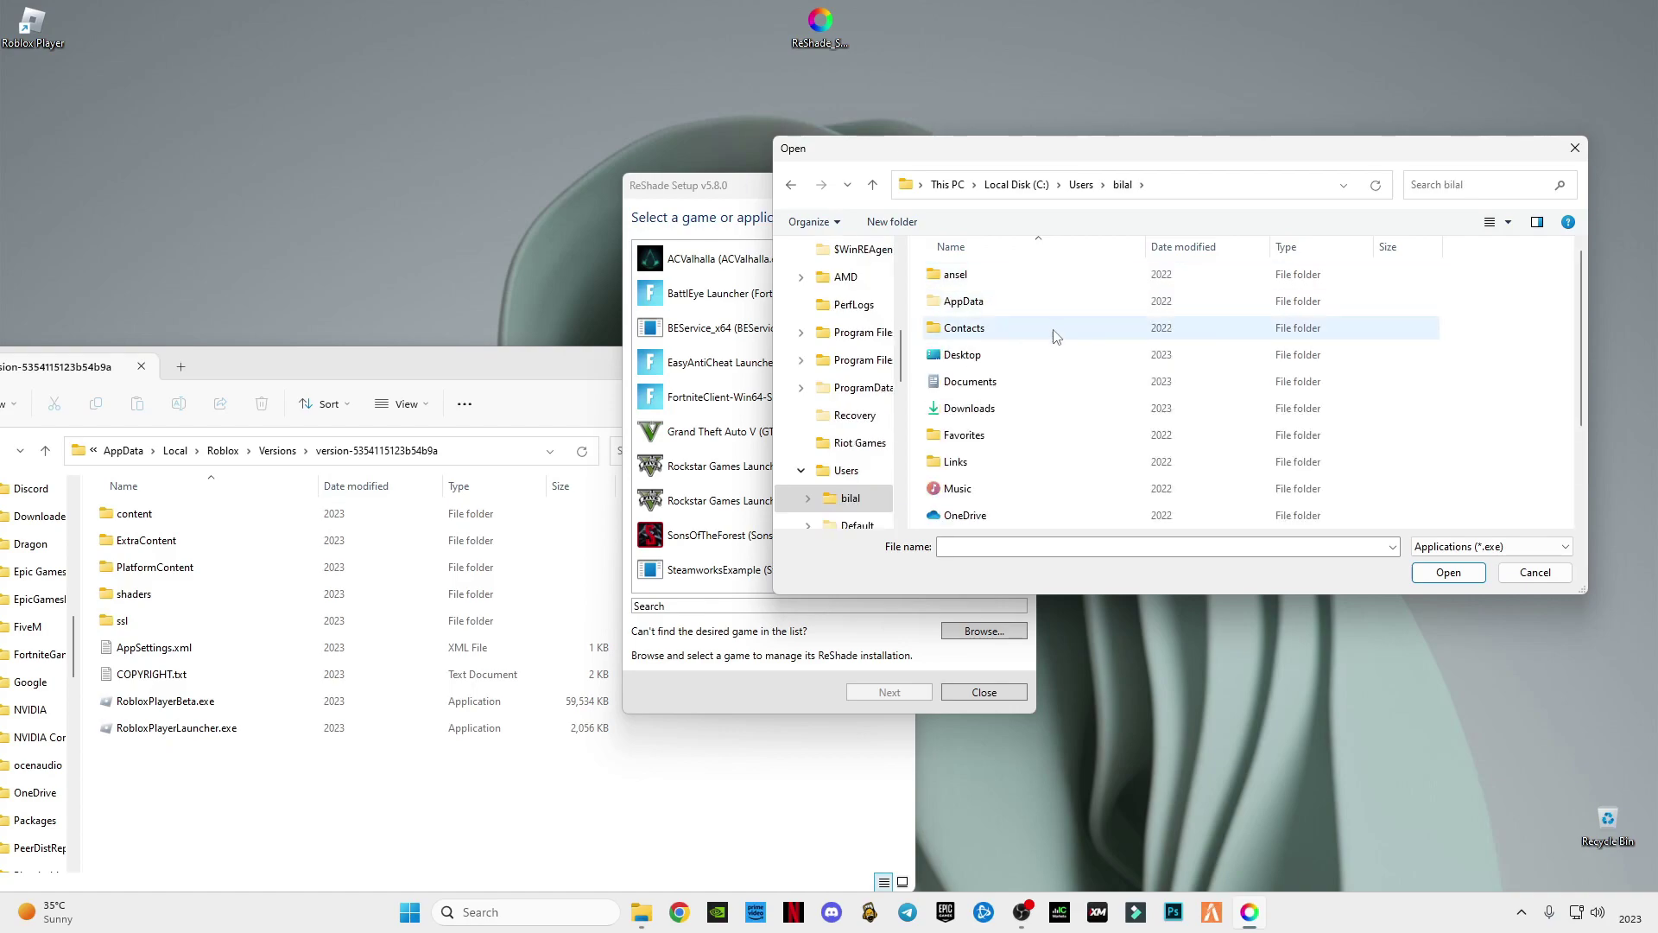
double_click(1226, 157)
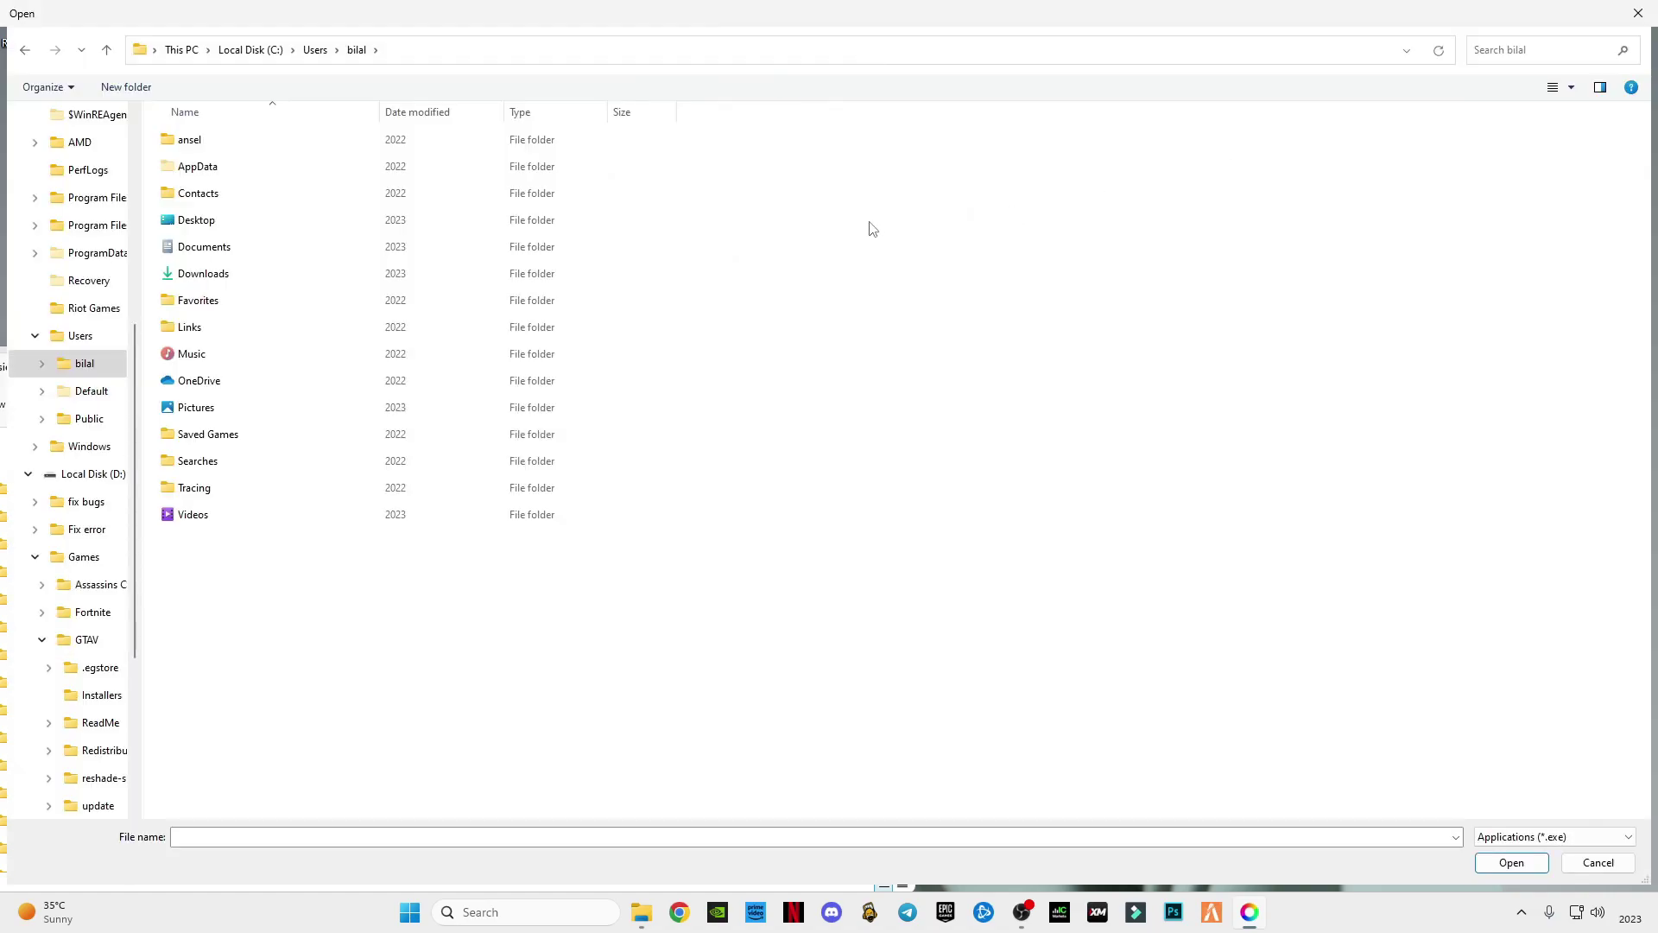
key("super+Down")
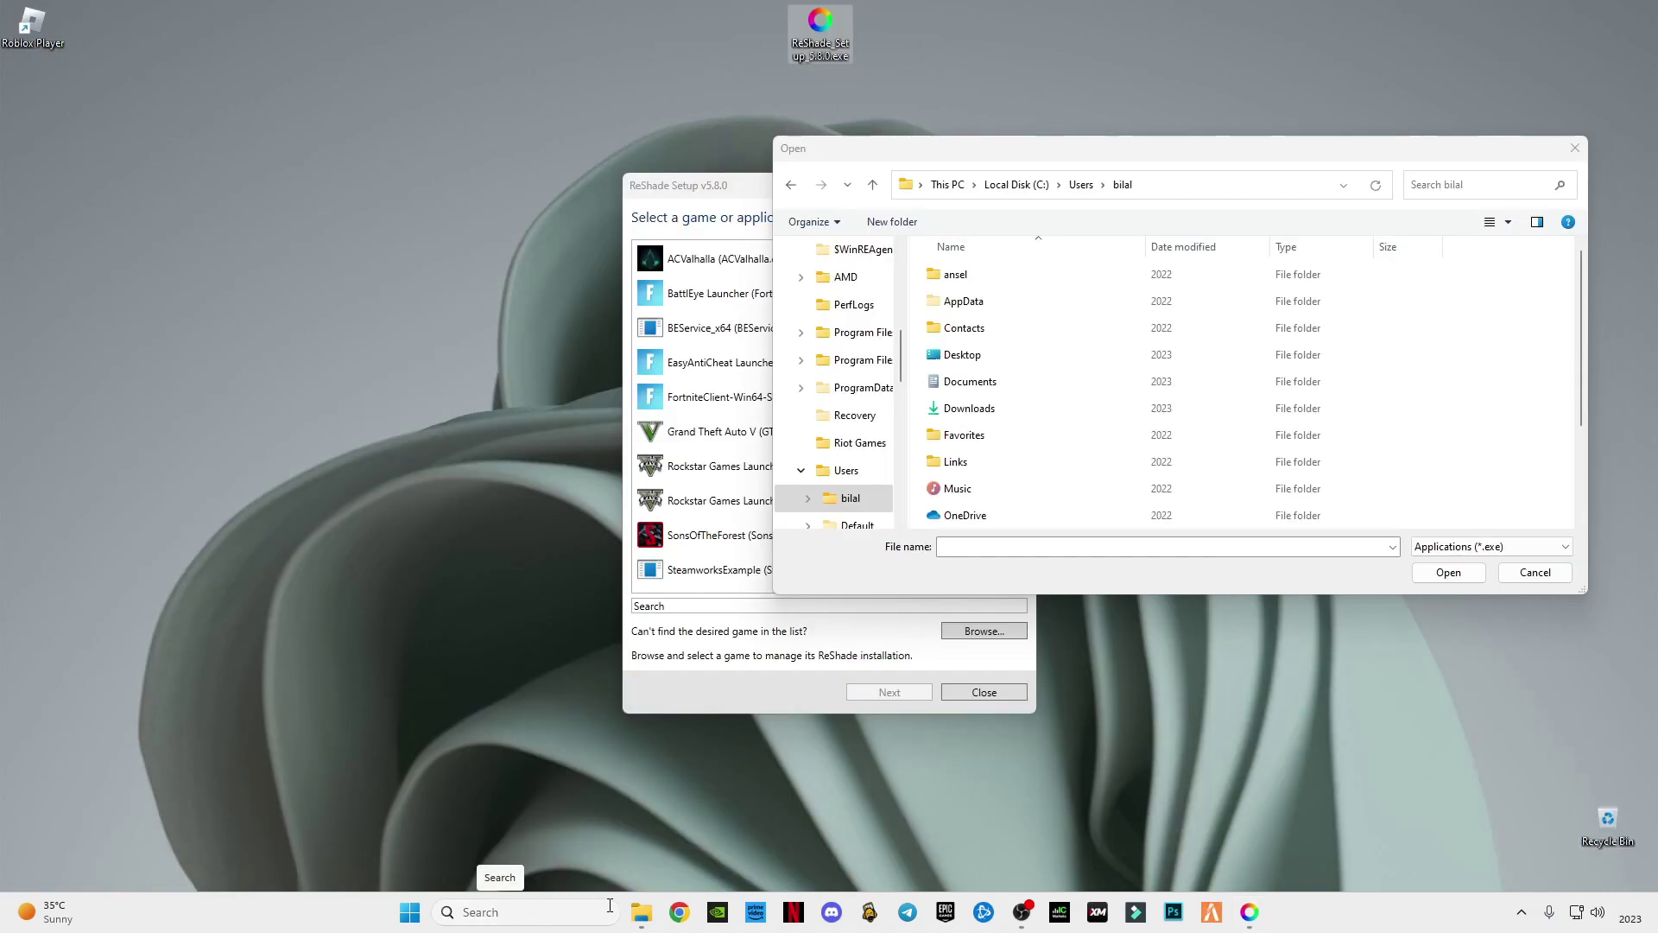
Open Local Disk (C:) in a new File Explorer window and examine the view's Show options.
right_click(641, 912)
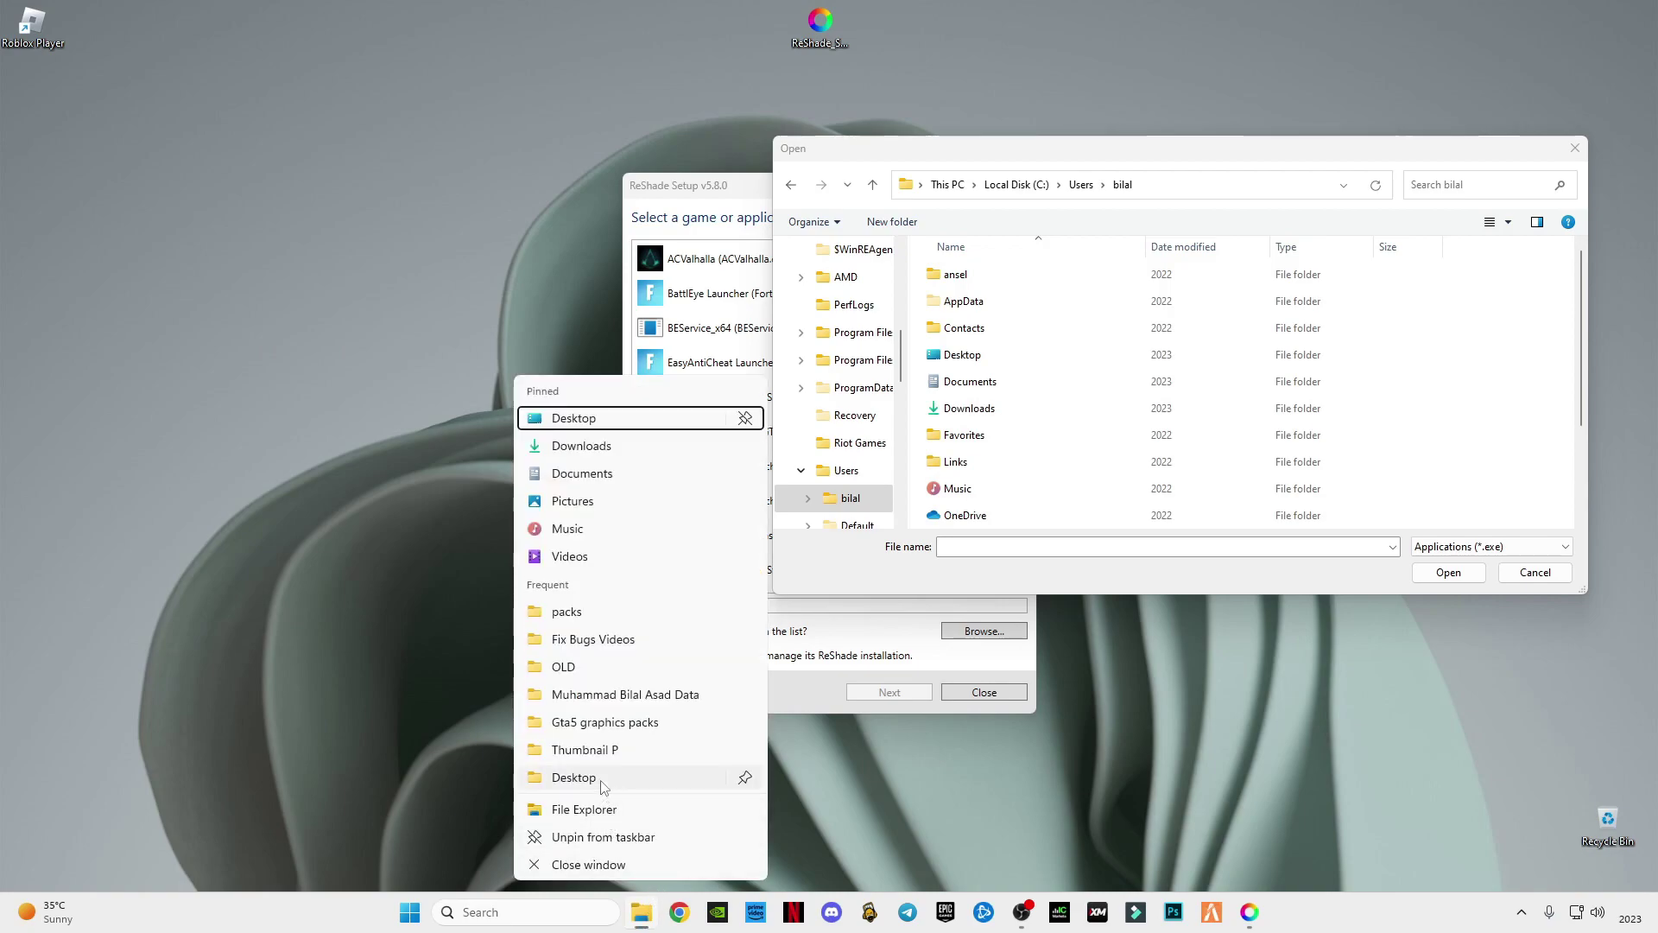
left_click(591, 809)
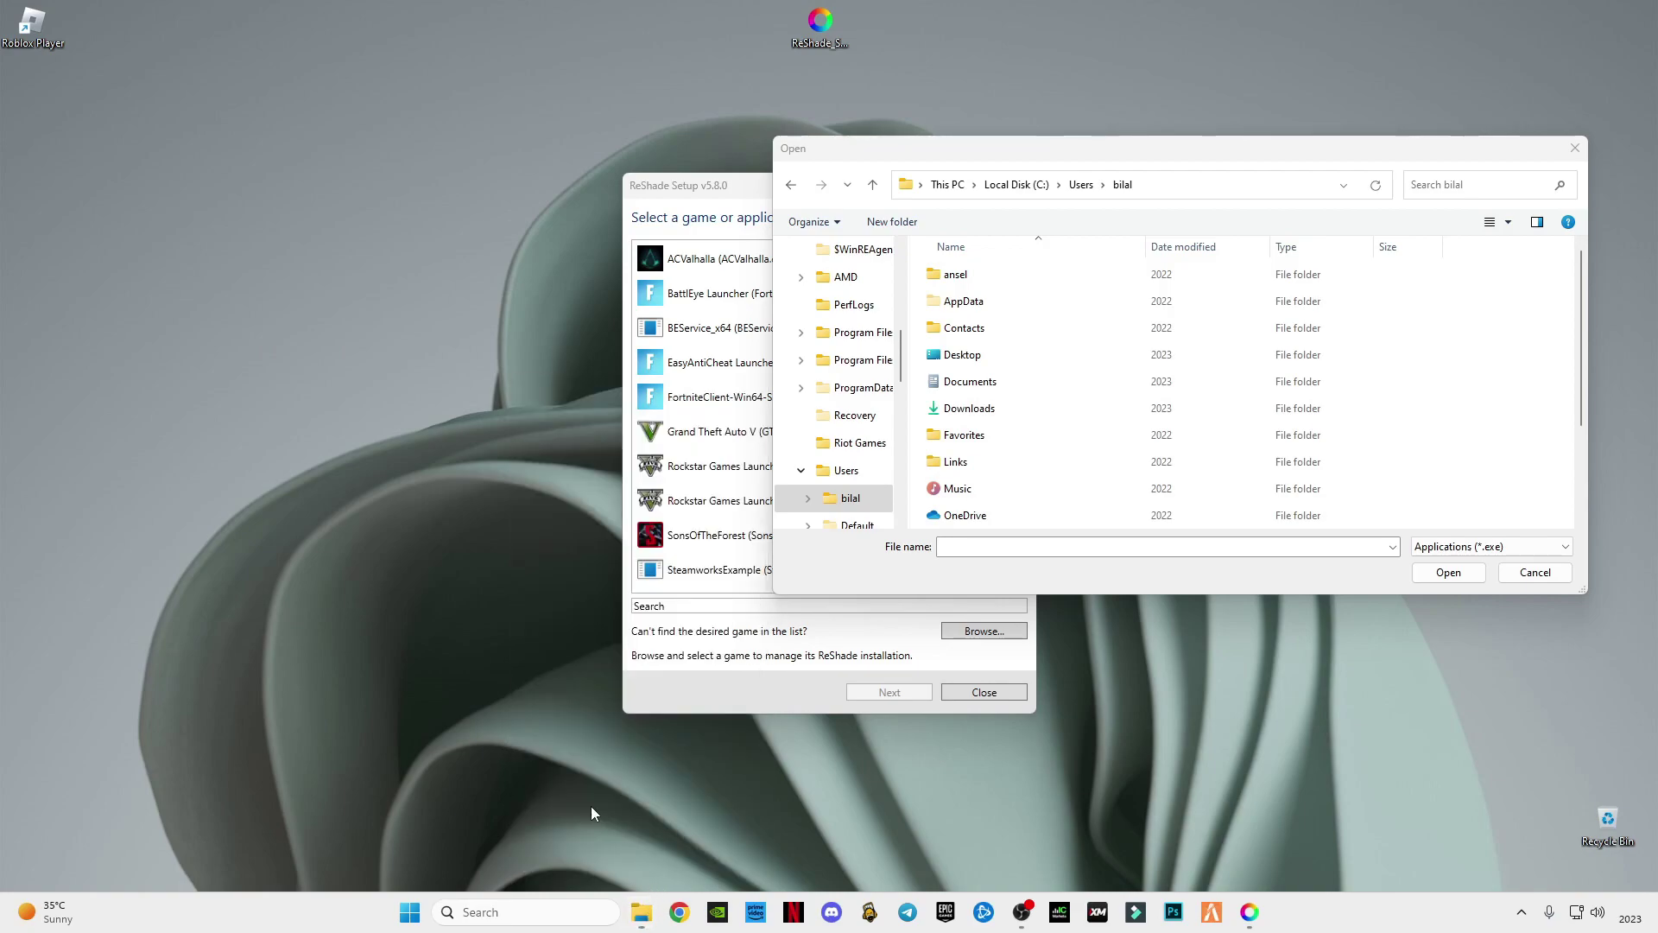
left_click(109, 800)
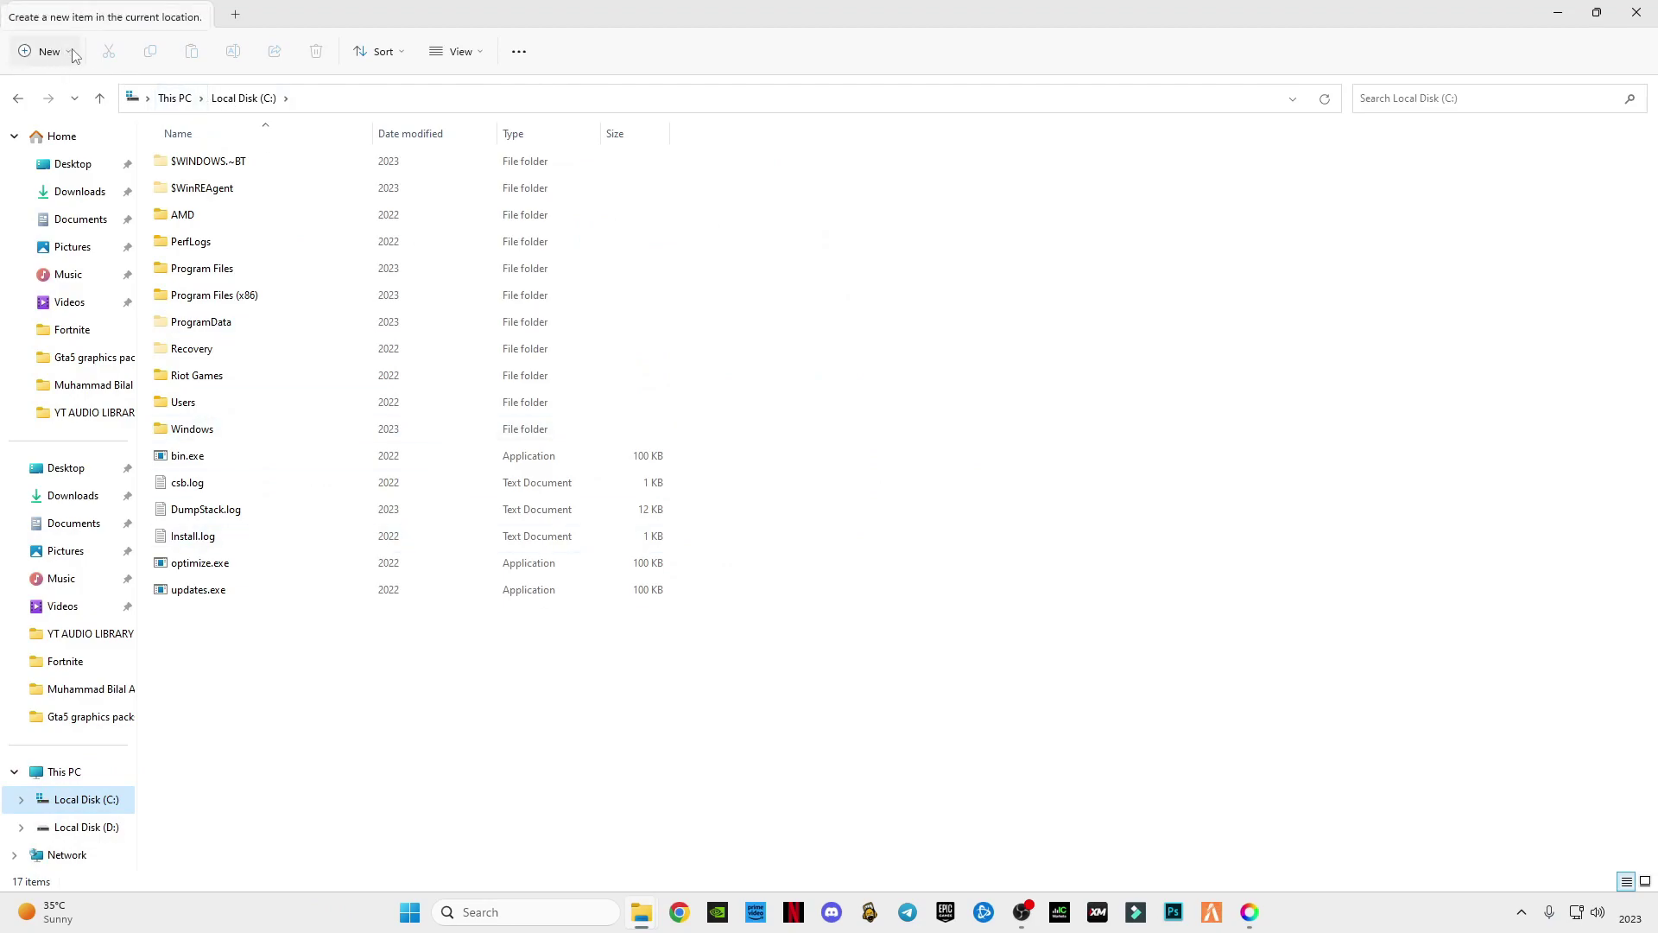
left_click(473, 55)
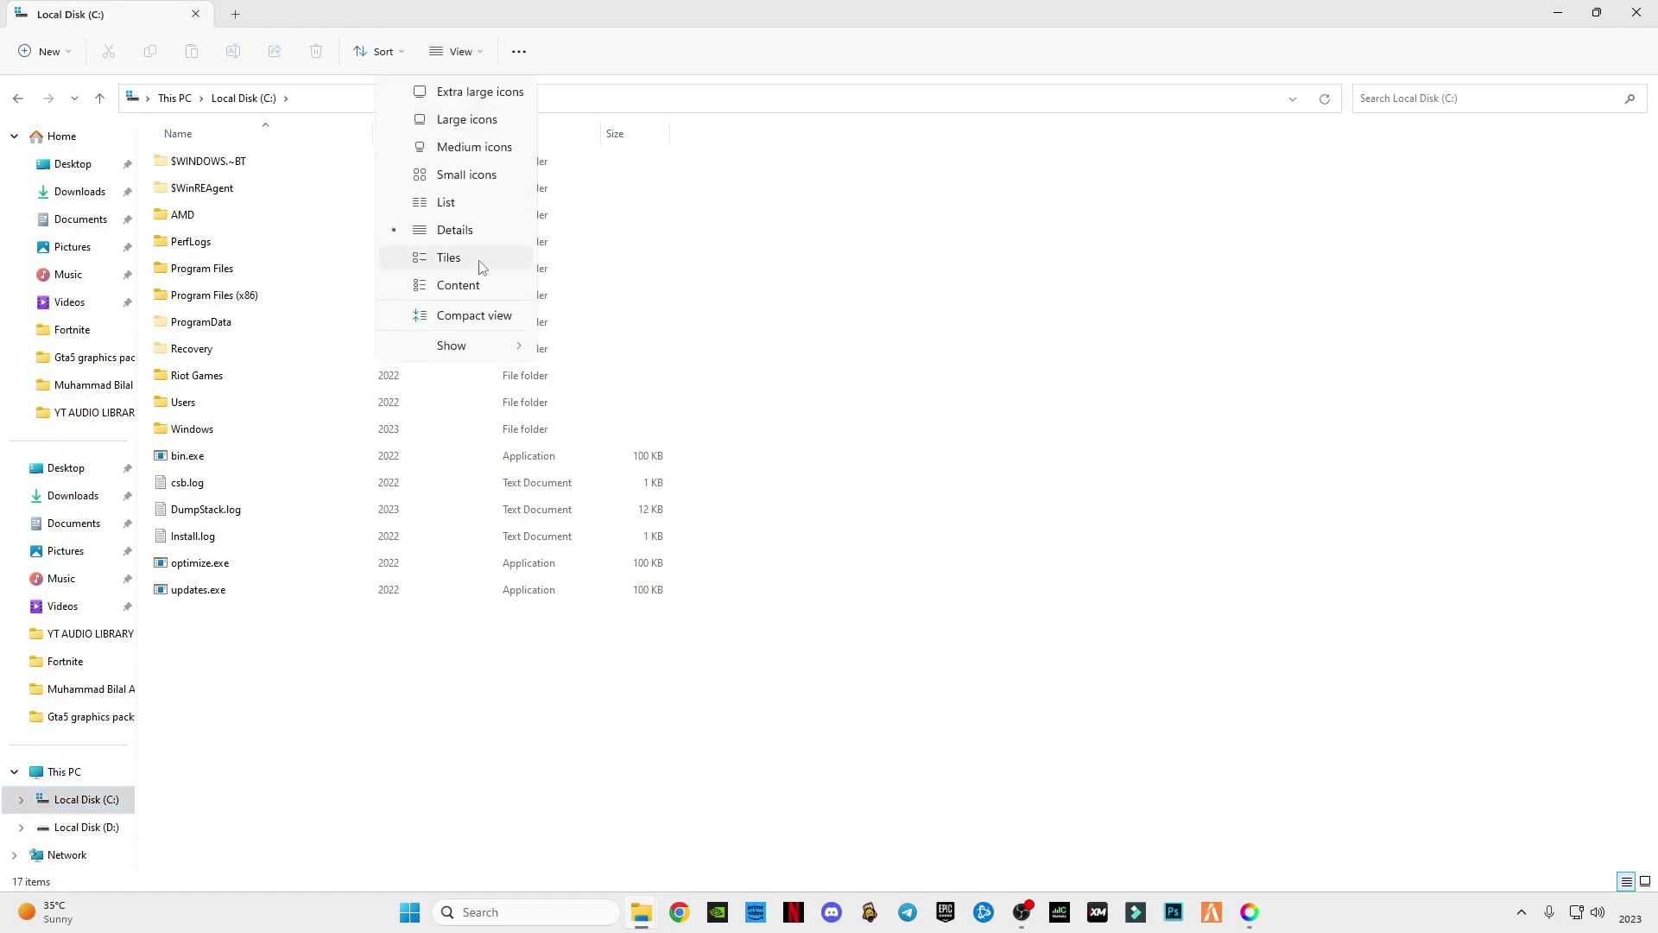
mouse_move(490, 349)
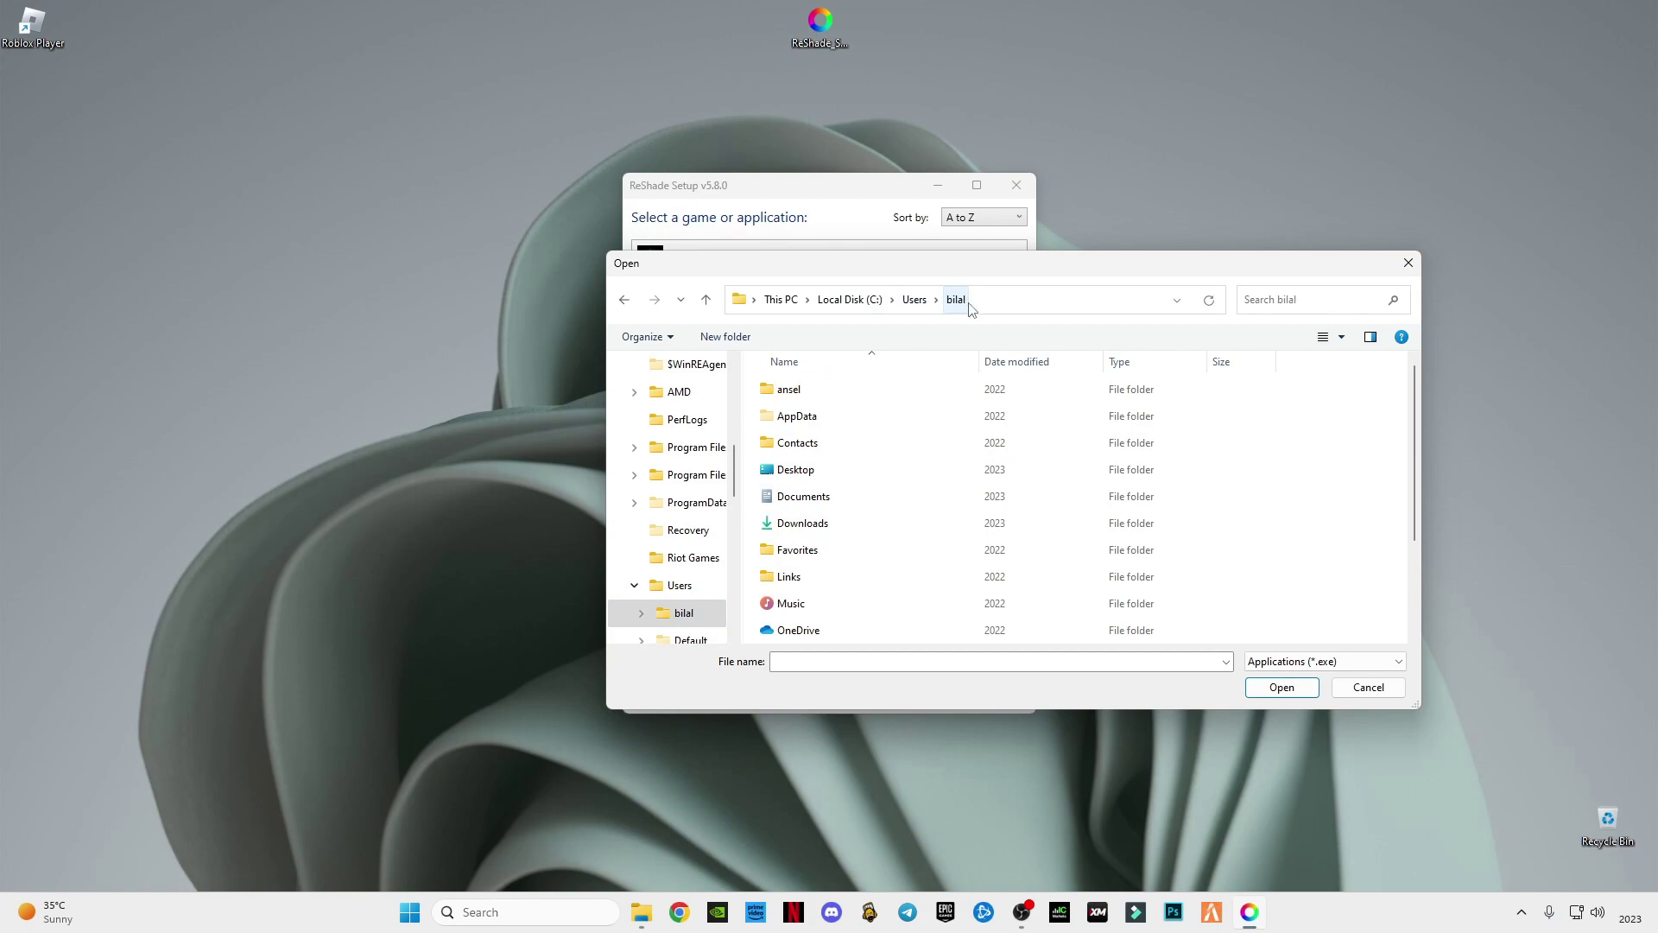
Open the AppData folder and its Local subfolder in the ReShade file selection dialog.
left_click(814, 421)
double_click(813, 423)
double_click(805, 391)
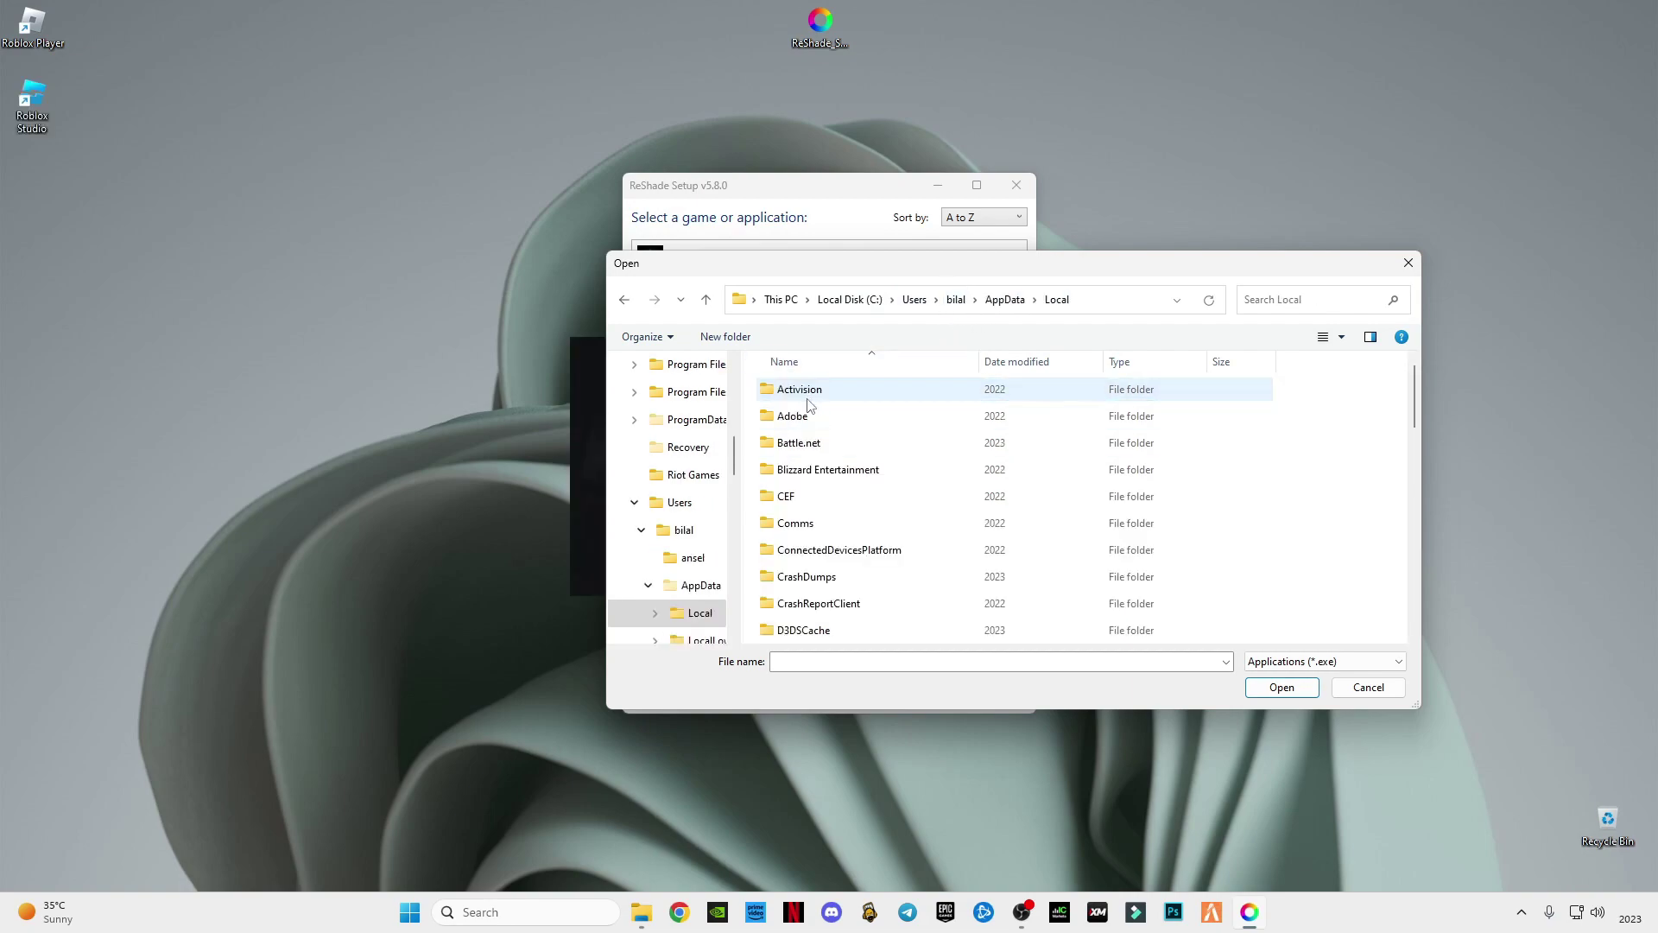
Find the Roblox folder within Local and close the Roblox Studio login window covering the file selection dialog.
scroll(851, 553, "down", 3)
scroll(850, 552, "down", 6)
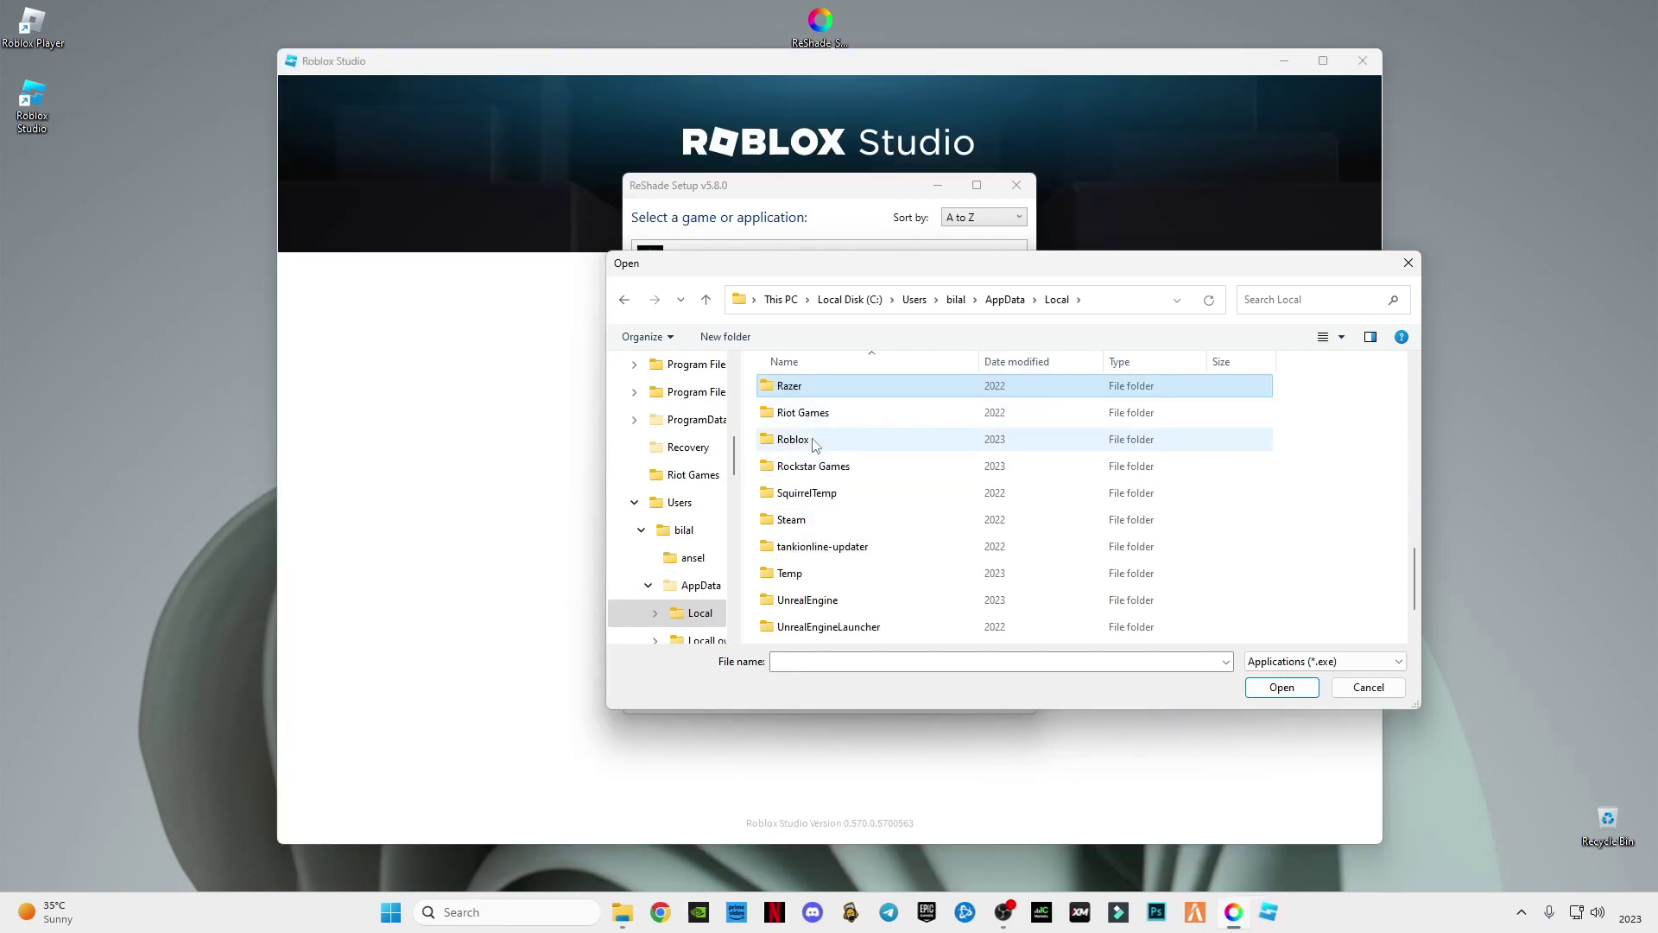
left_click(803, 441)
scroll(804, 442, "up", 1)
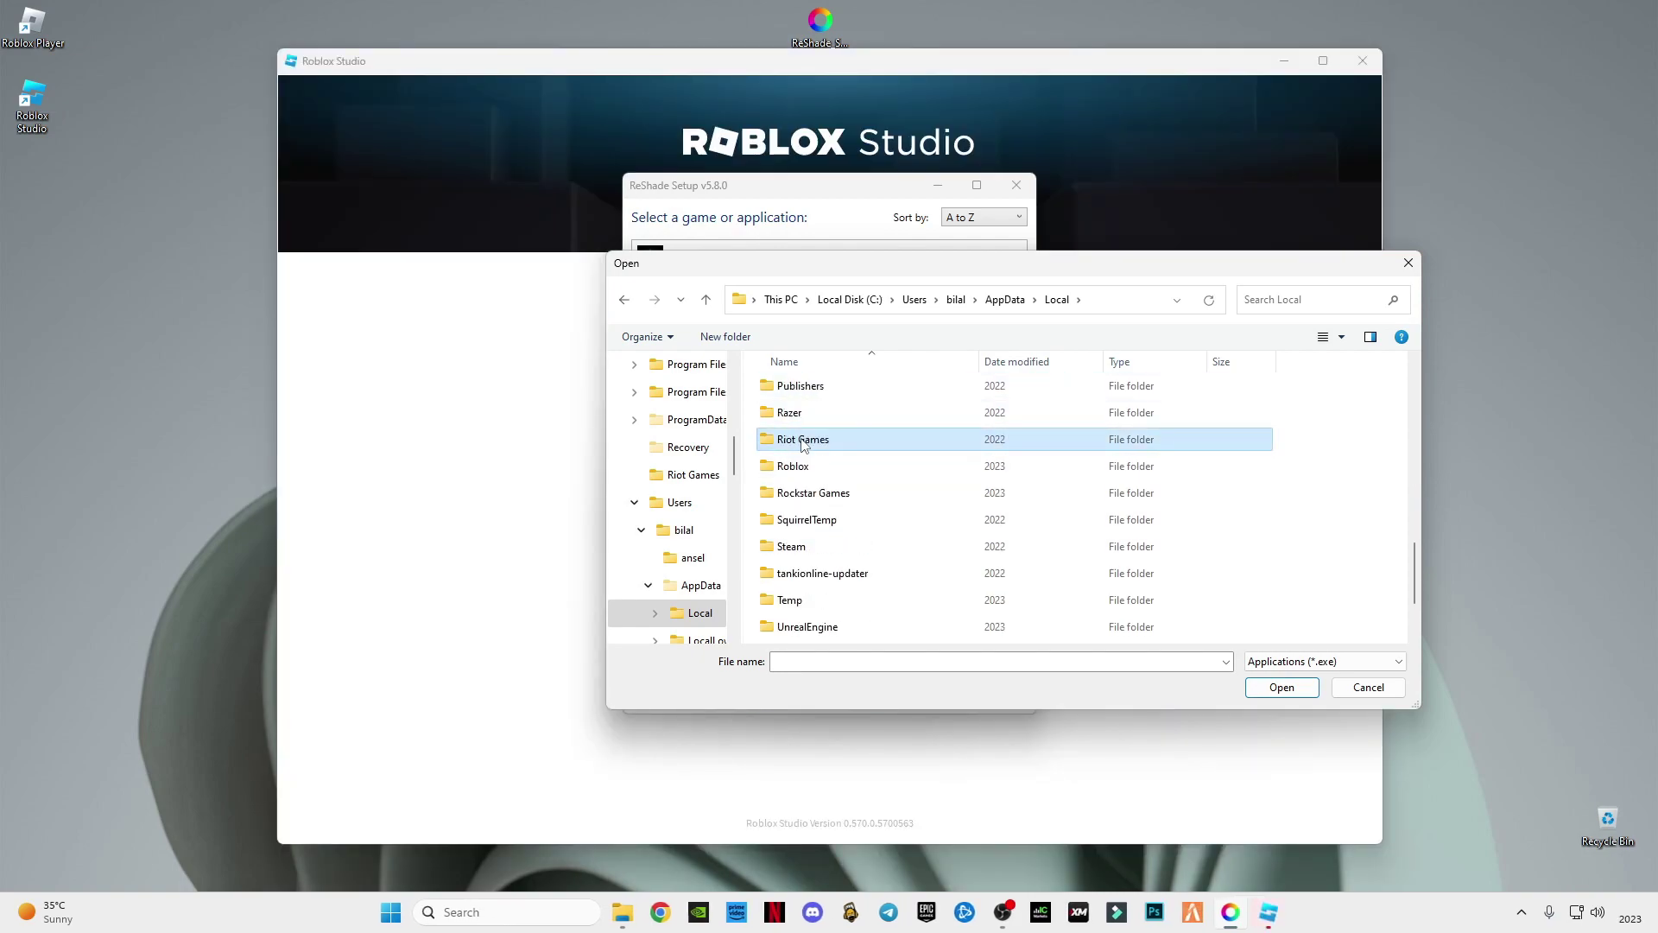
left_click(803, 439)
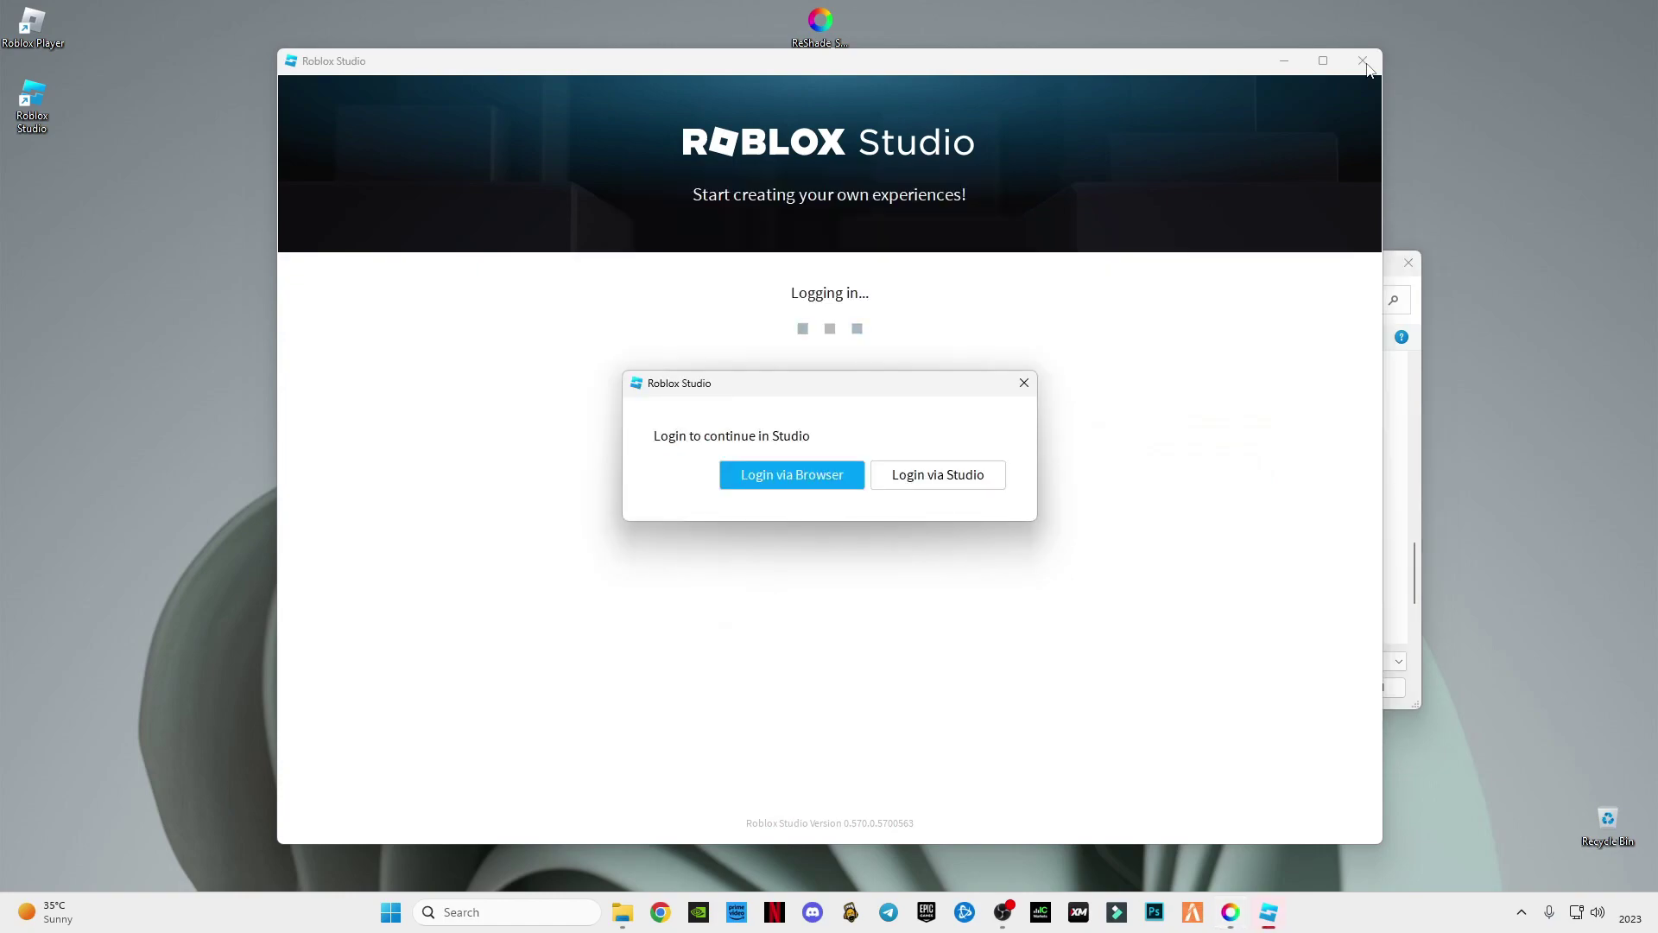
left_click(1024, 382)
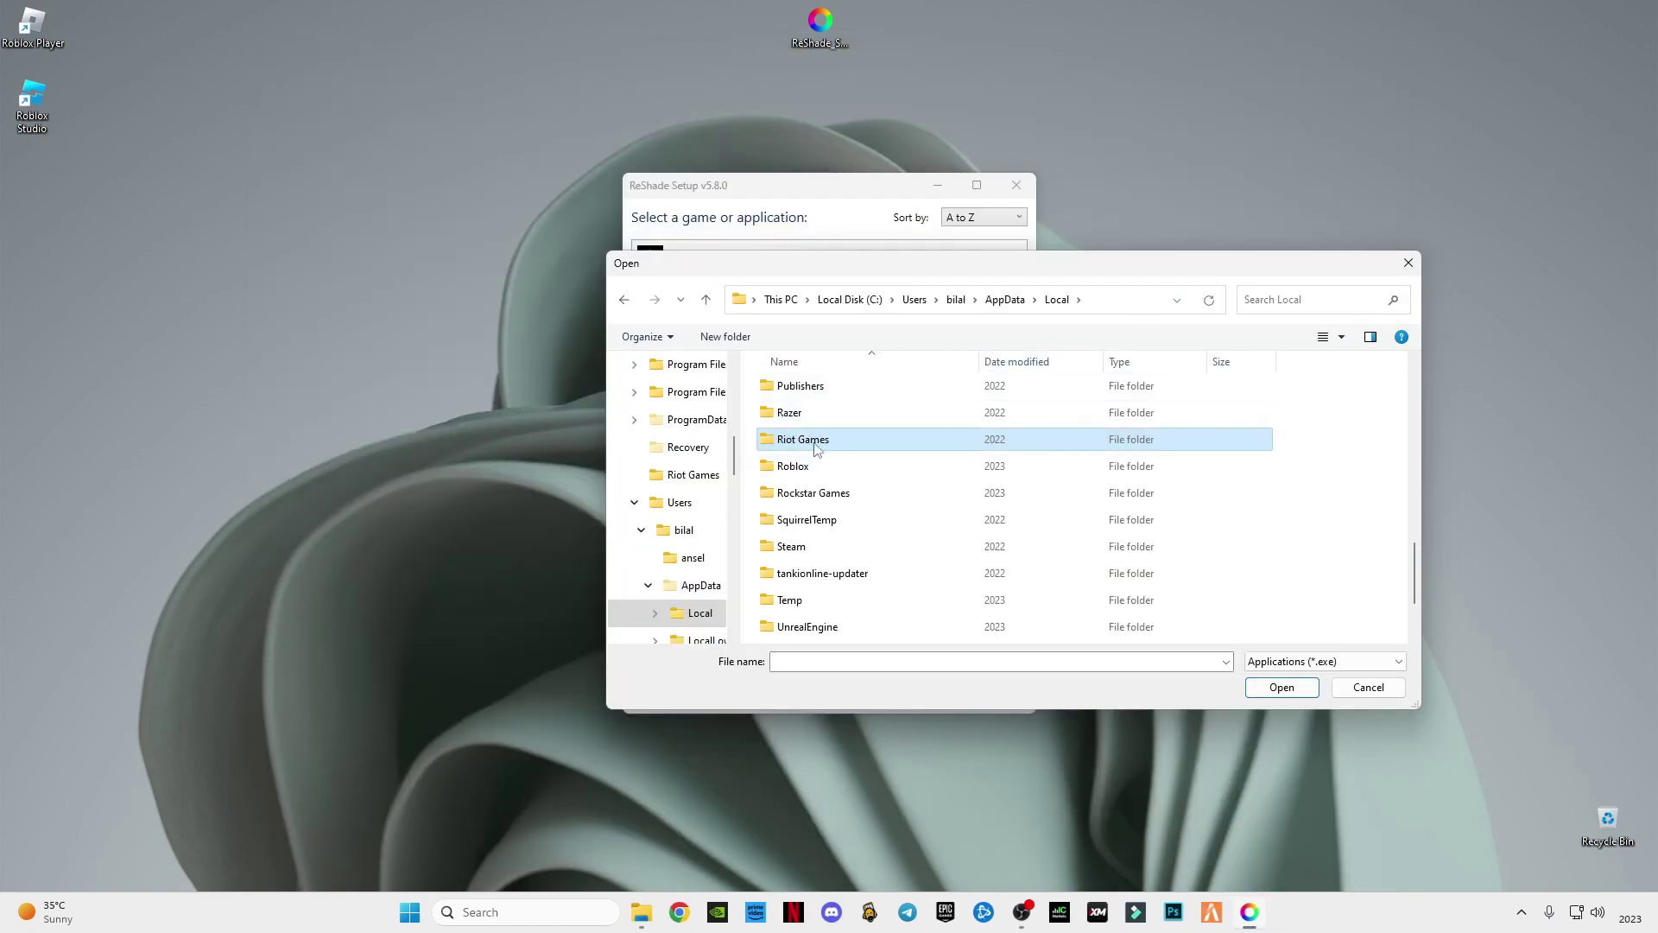
double_click(795, 466)
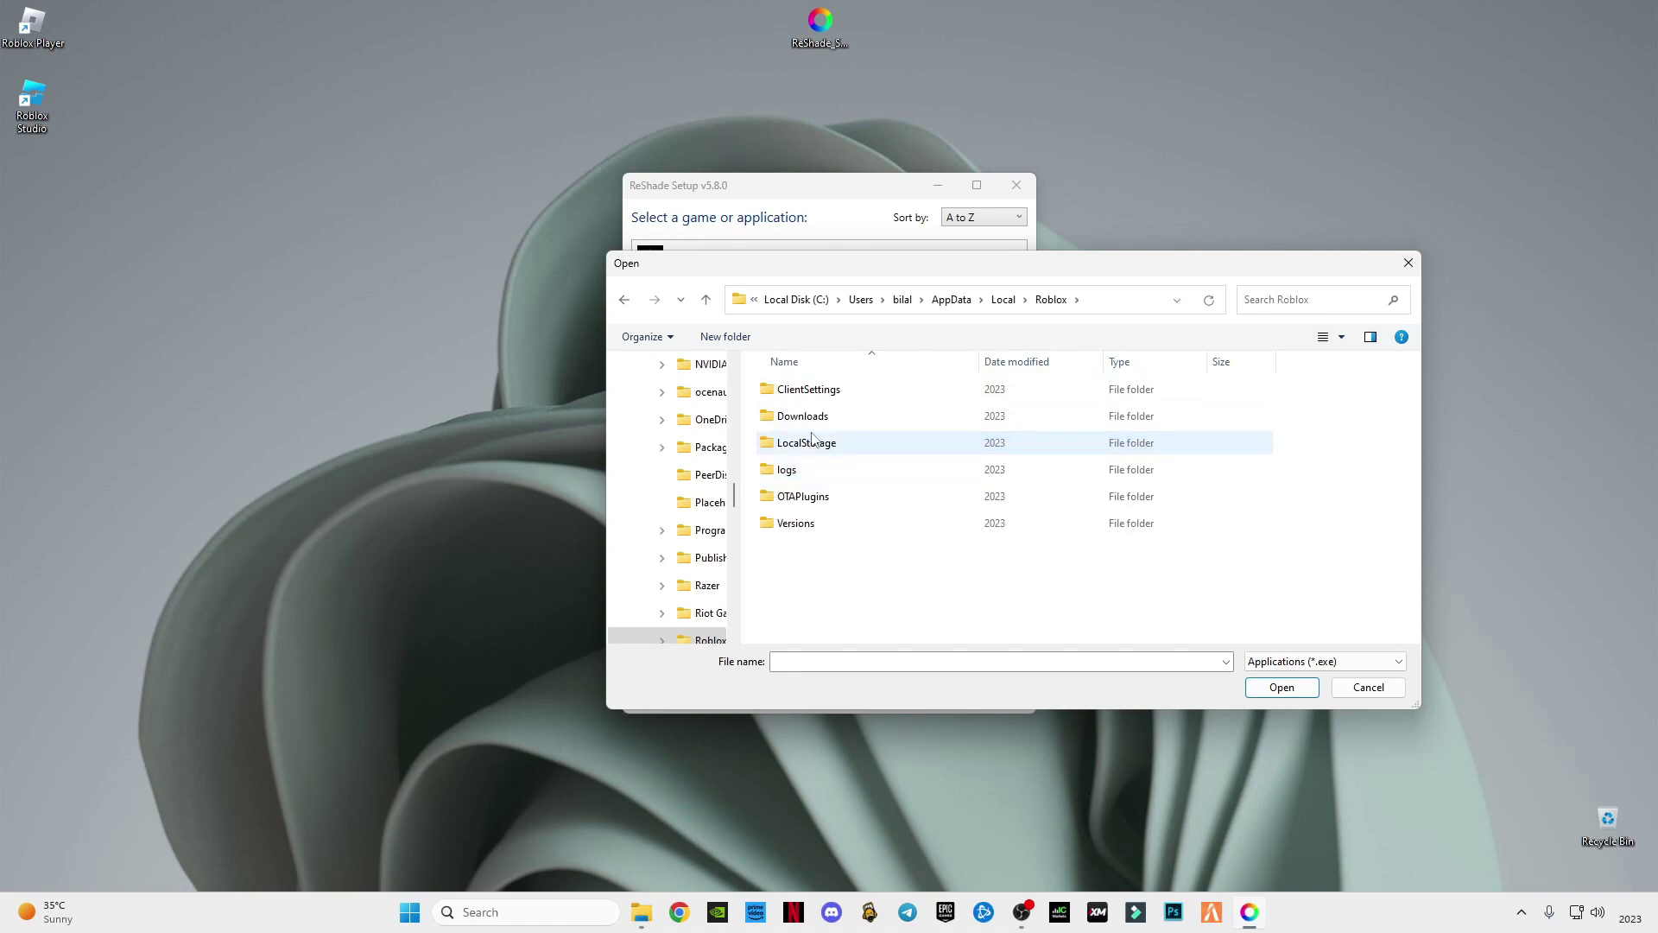
double_click(795, 523)
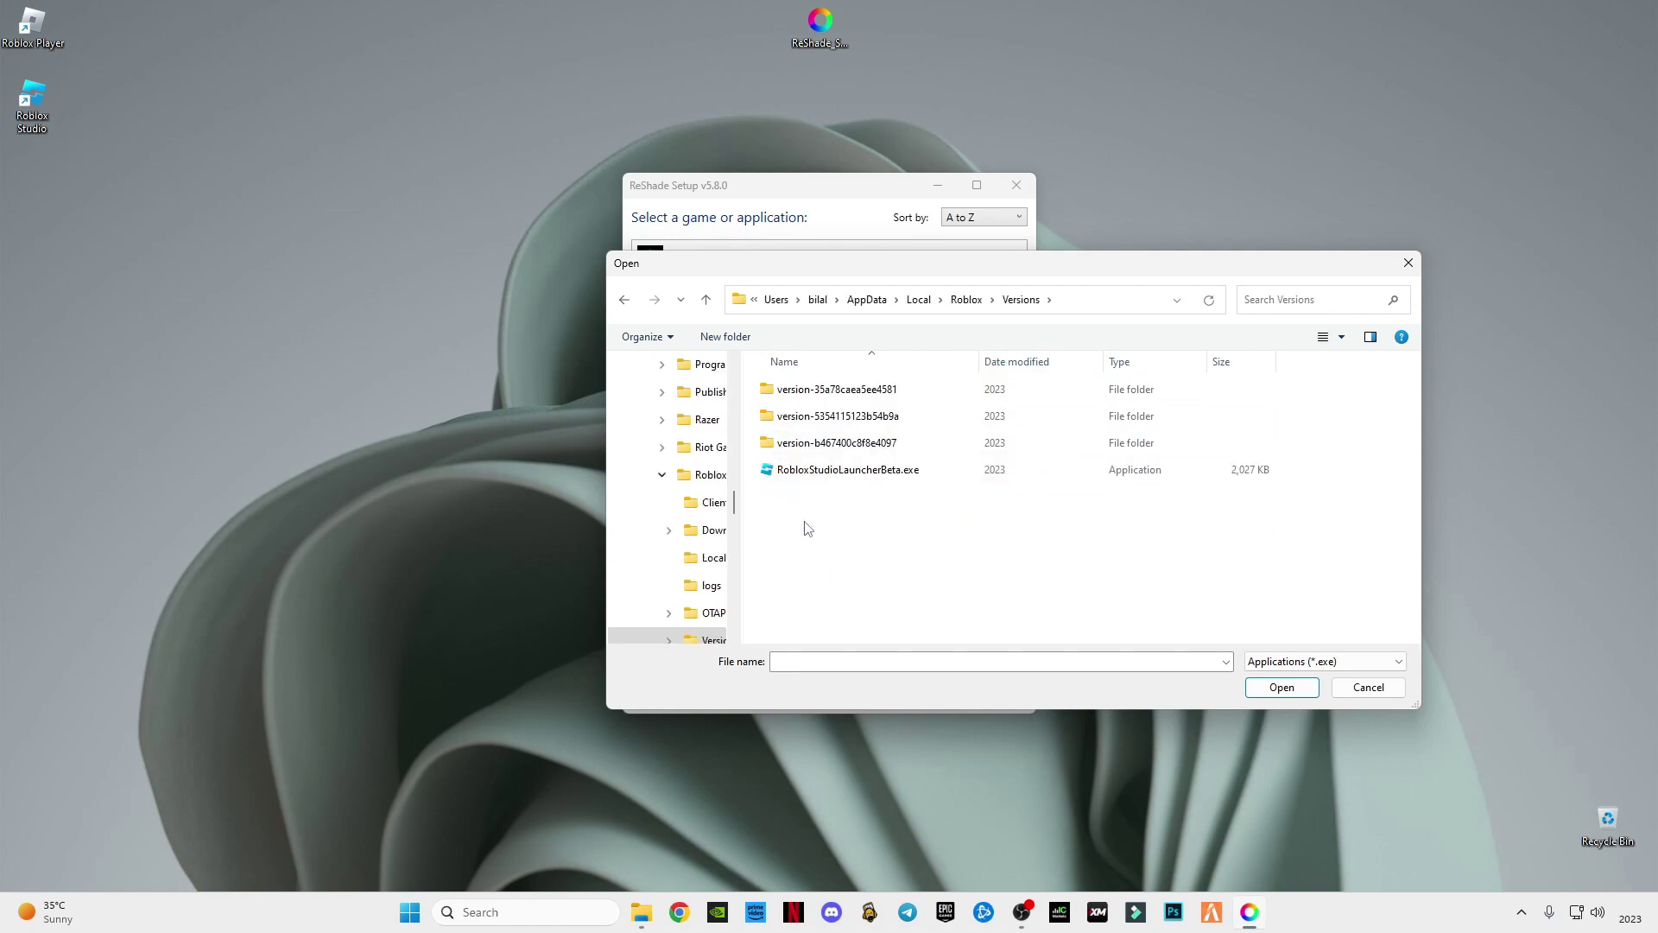
left_click(824, 422)
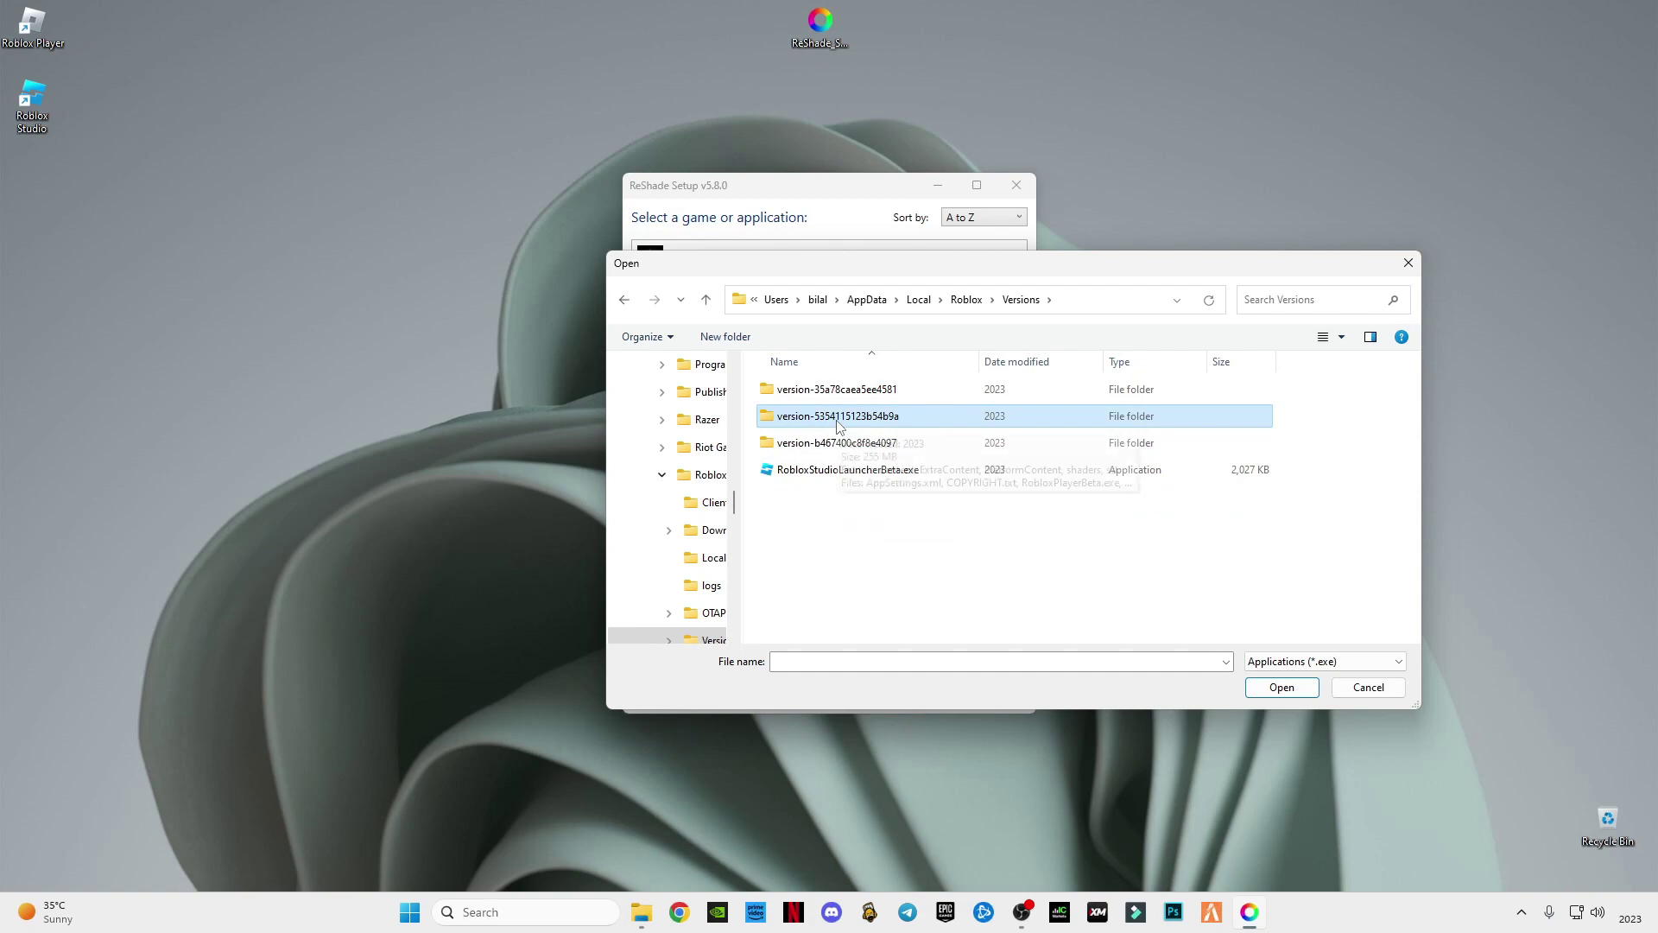
double_click(816, 418)
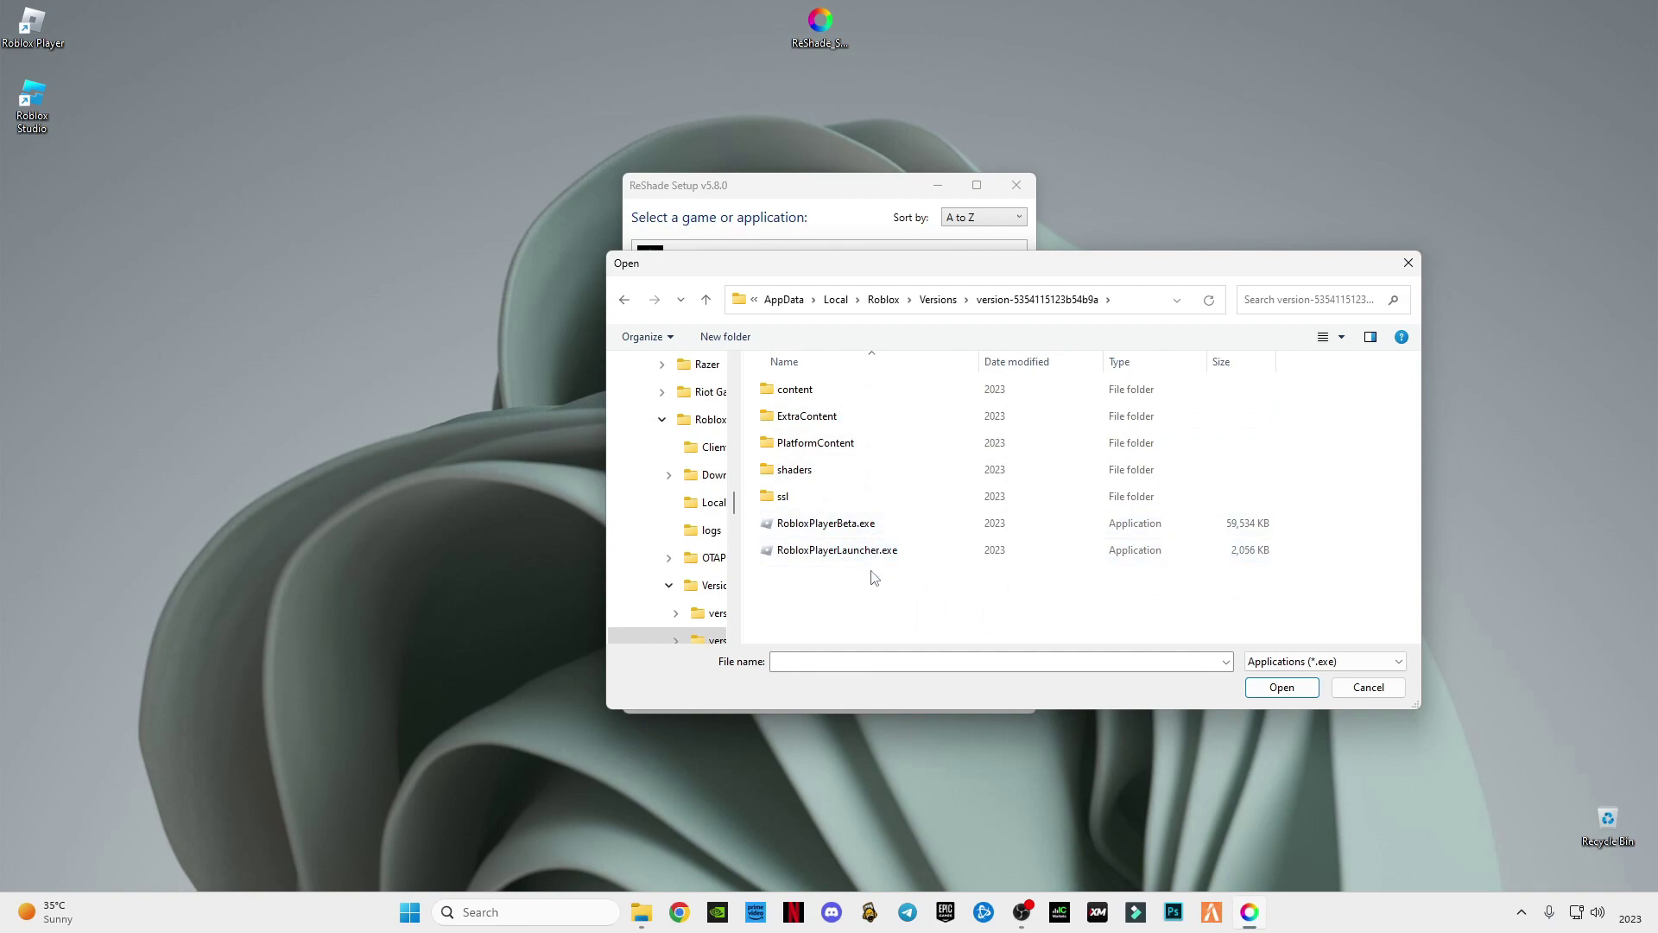
Choose RobloxPlayerLauncher.exe as the application to install for and accept DirectX 10/11/12 as its rendering API.
left_click(818, 551)
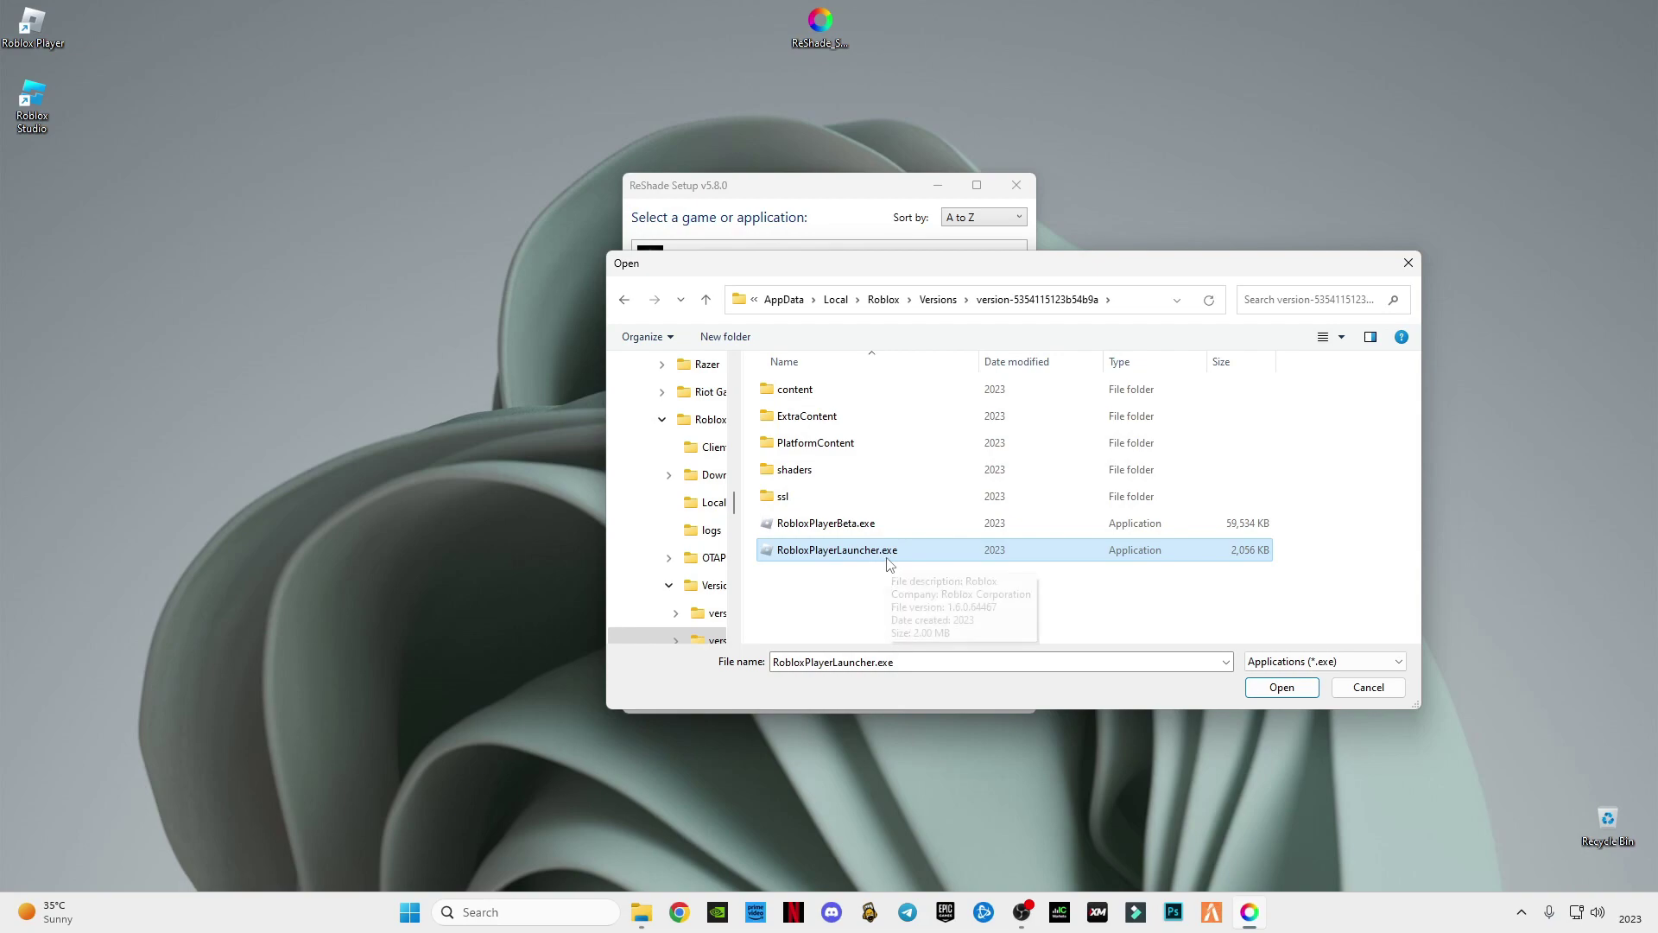
left_click(1296, 689)
left_click(911, 696)
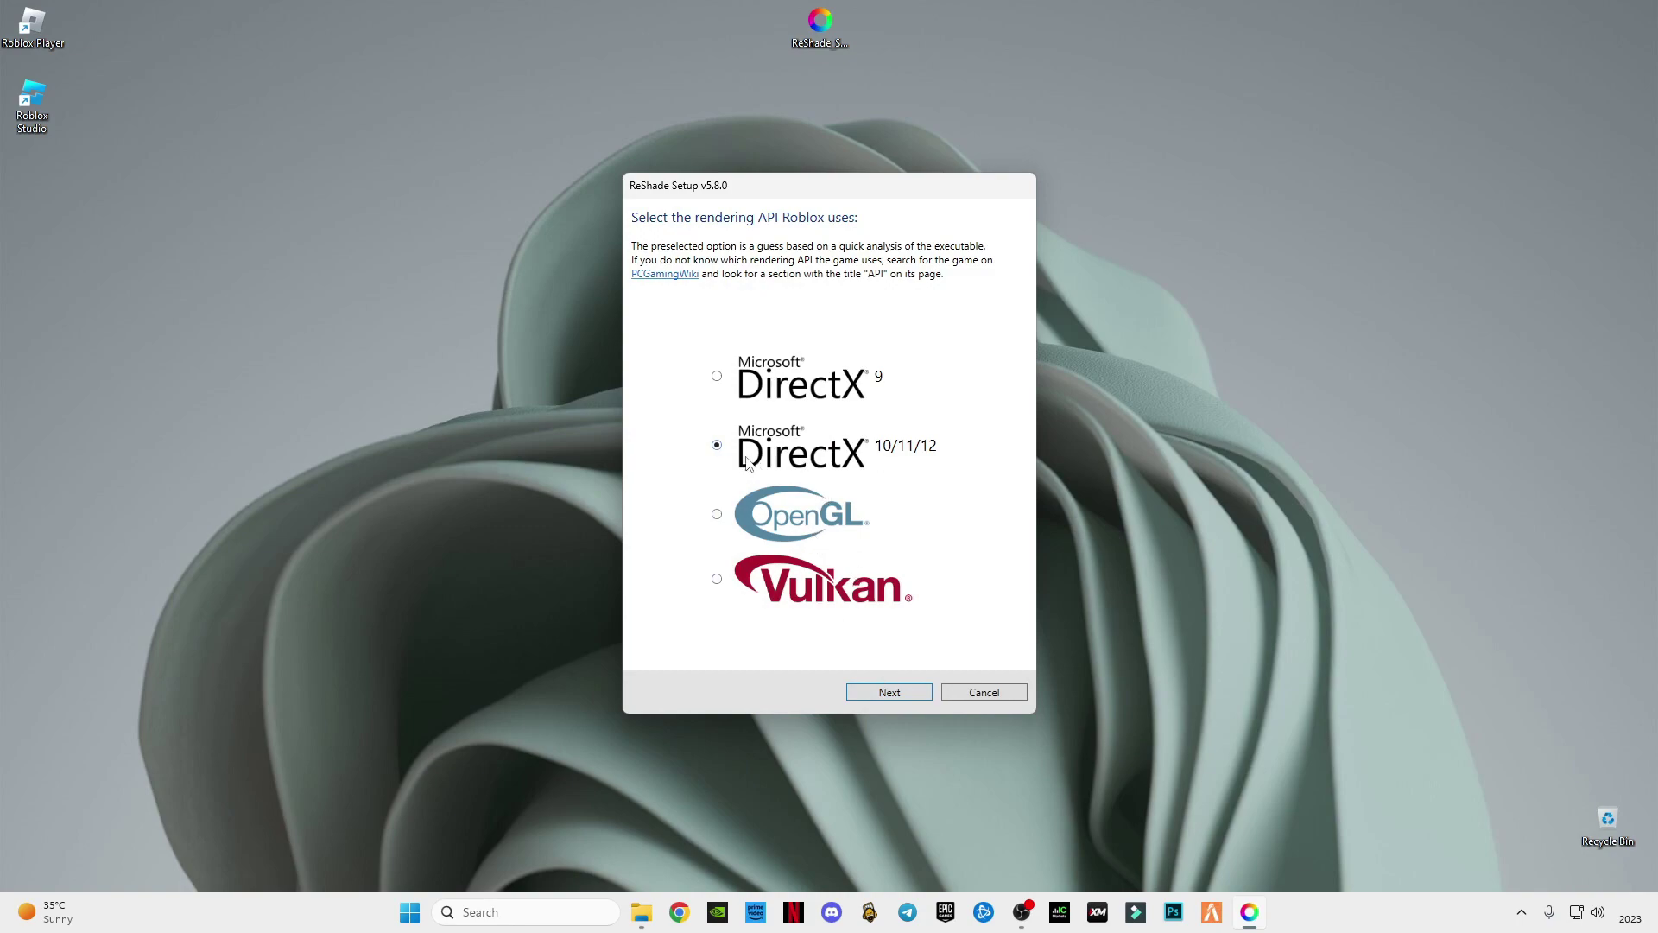
left_click(889, 697)
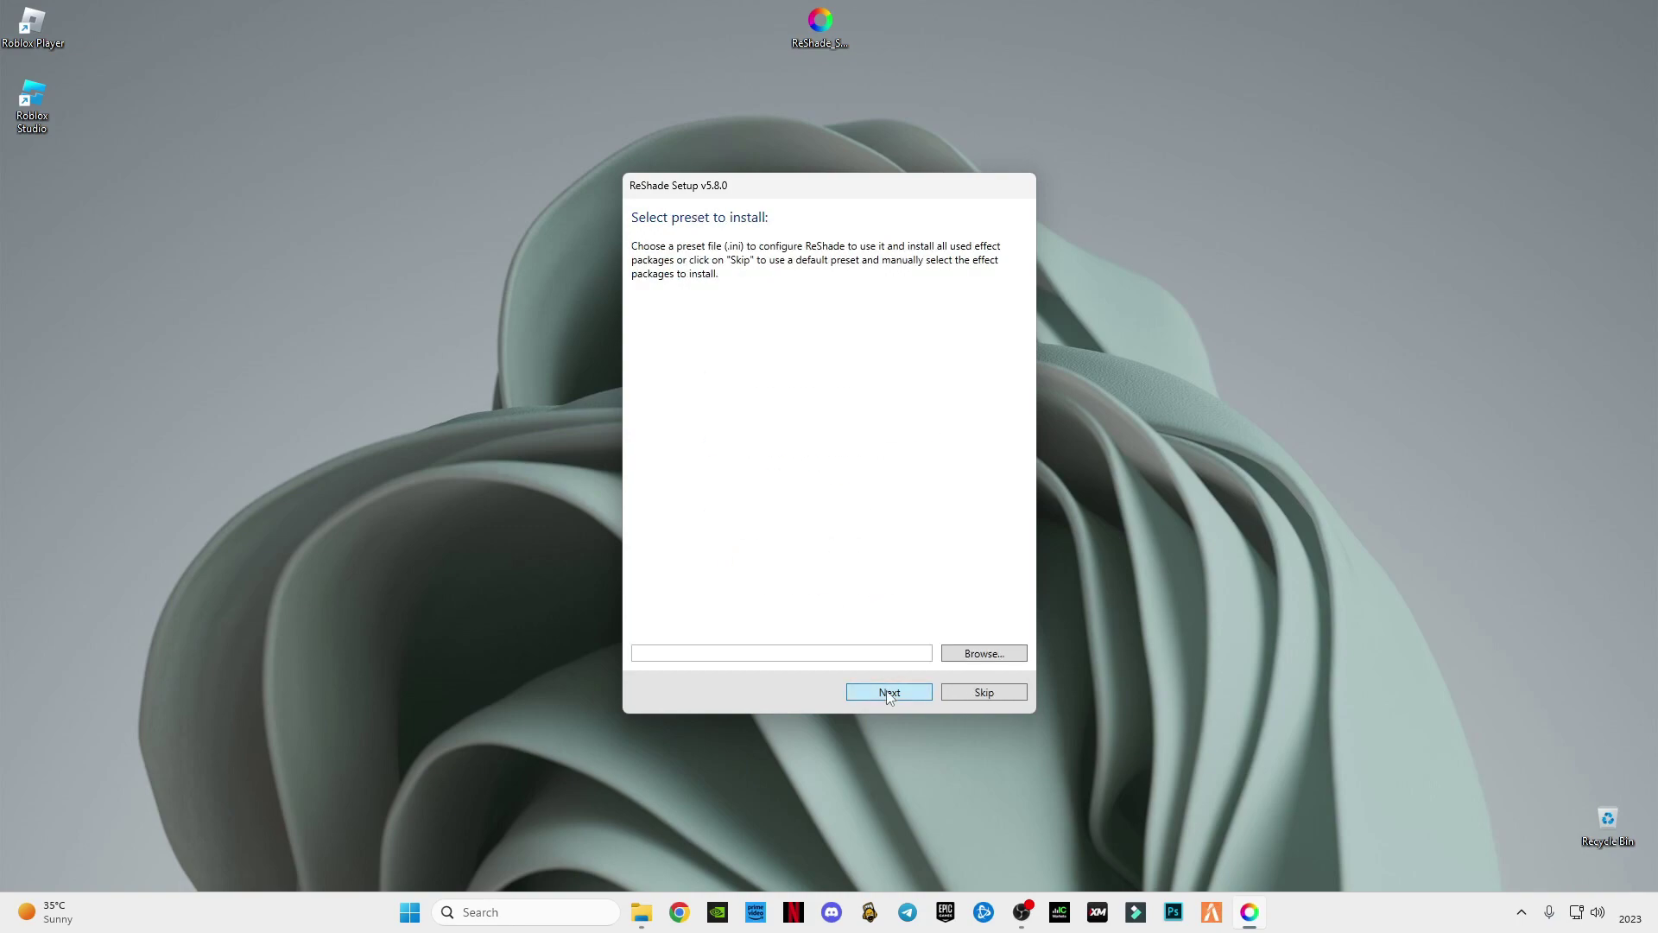
Complete the ReShade installation without a preset file and with only the Standard effects package checked.
left_click(961, 695)
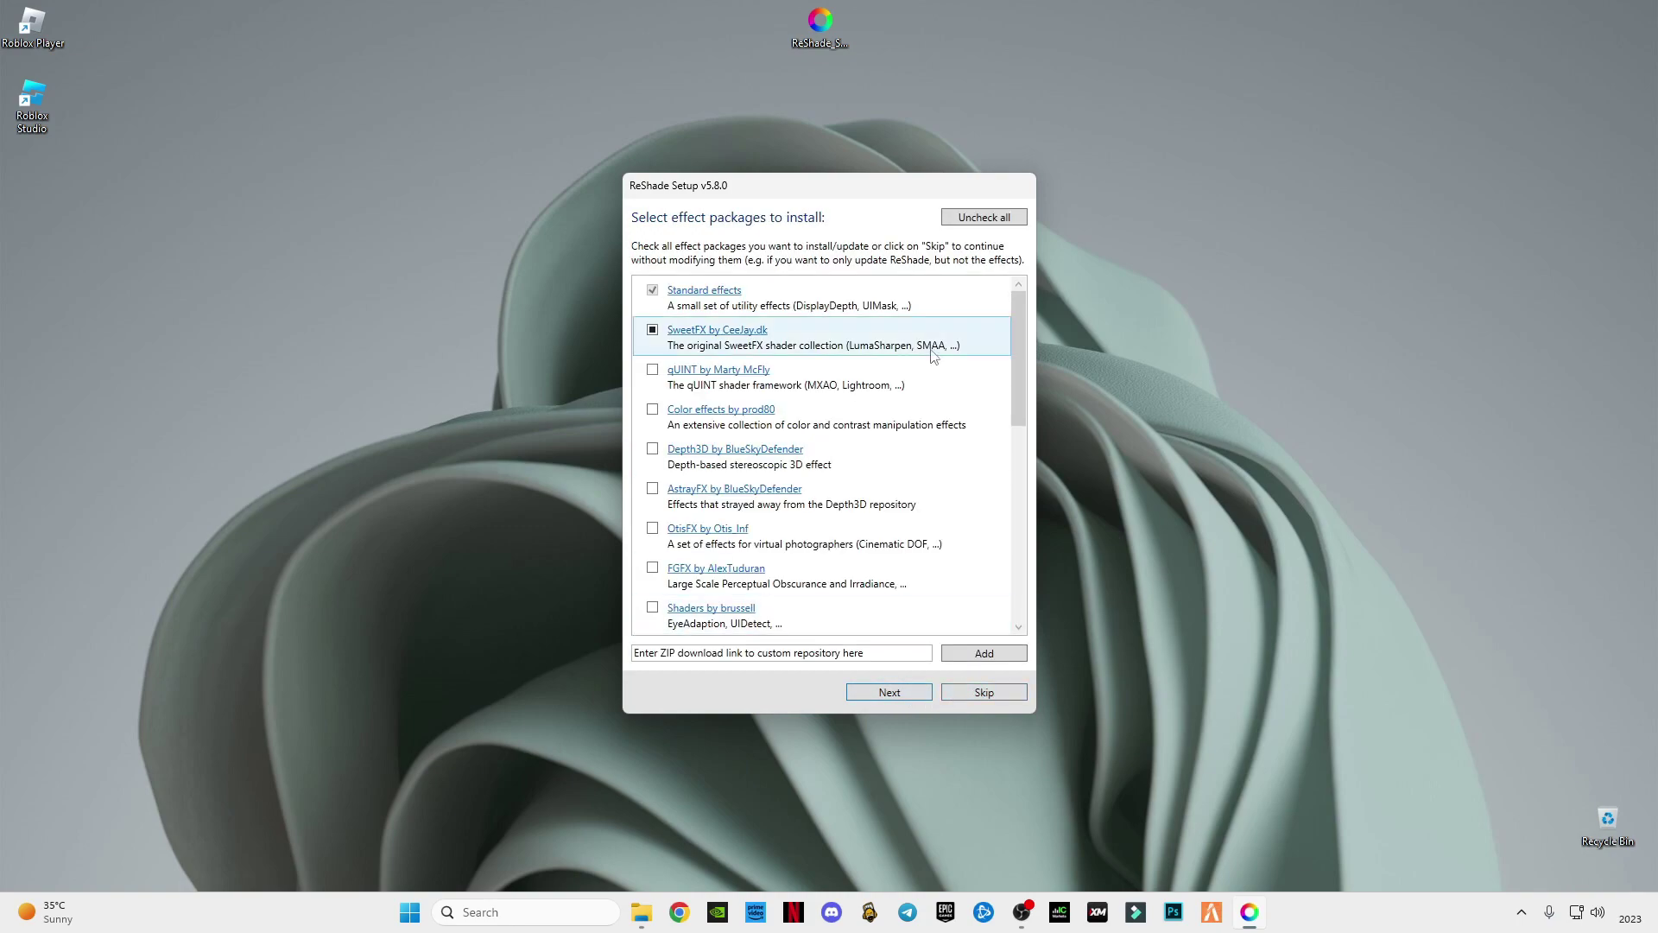
left_click(961, 219)
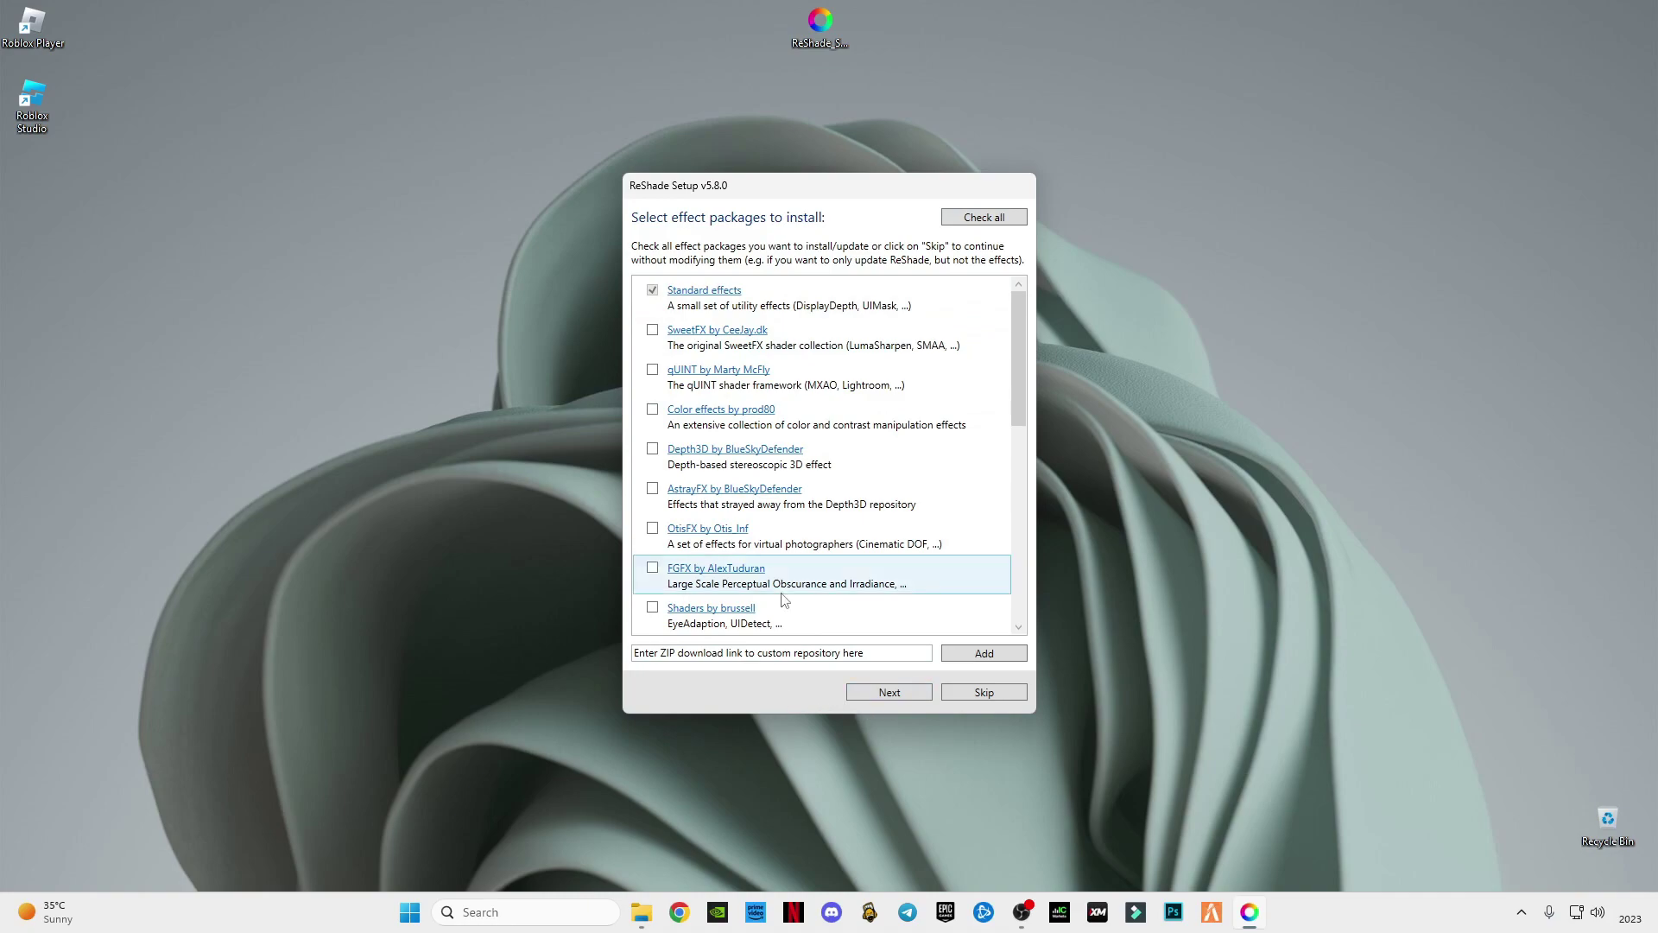
scroll(781, 596, "down", 5)
scroll(691, 483, "up", 5)
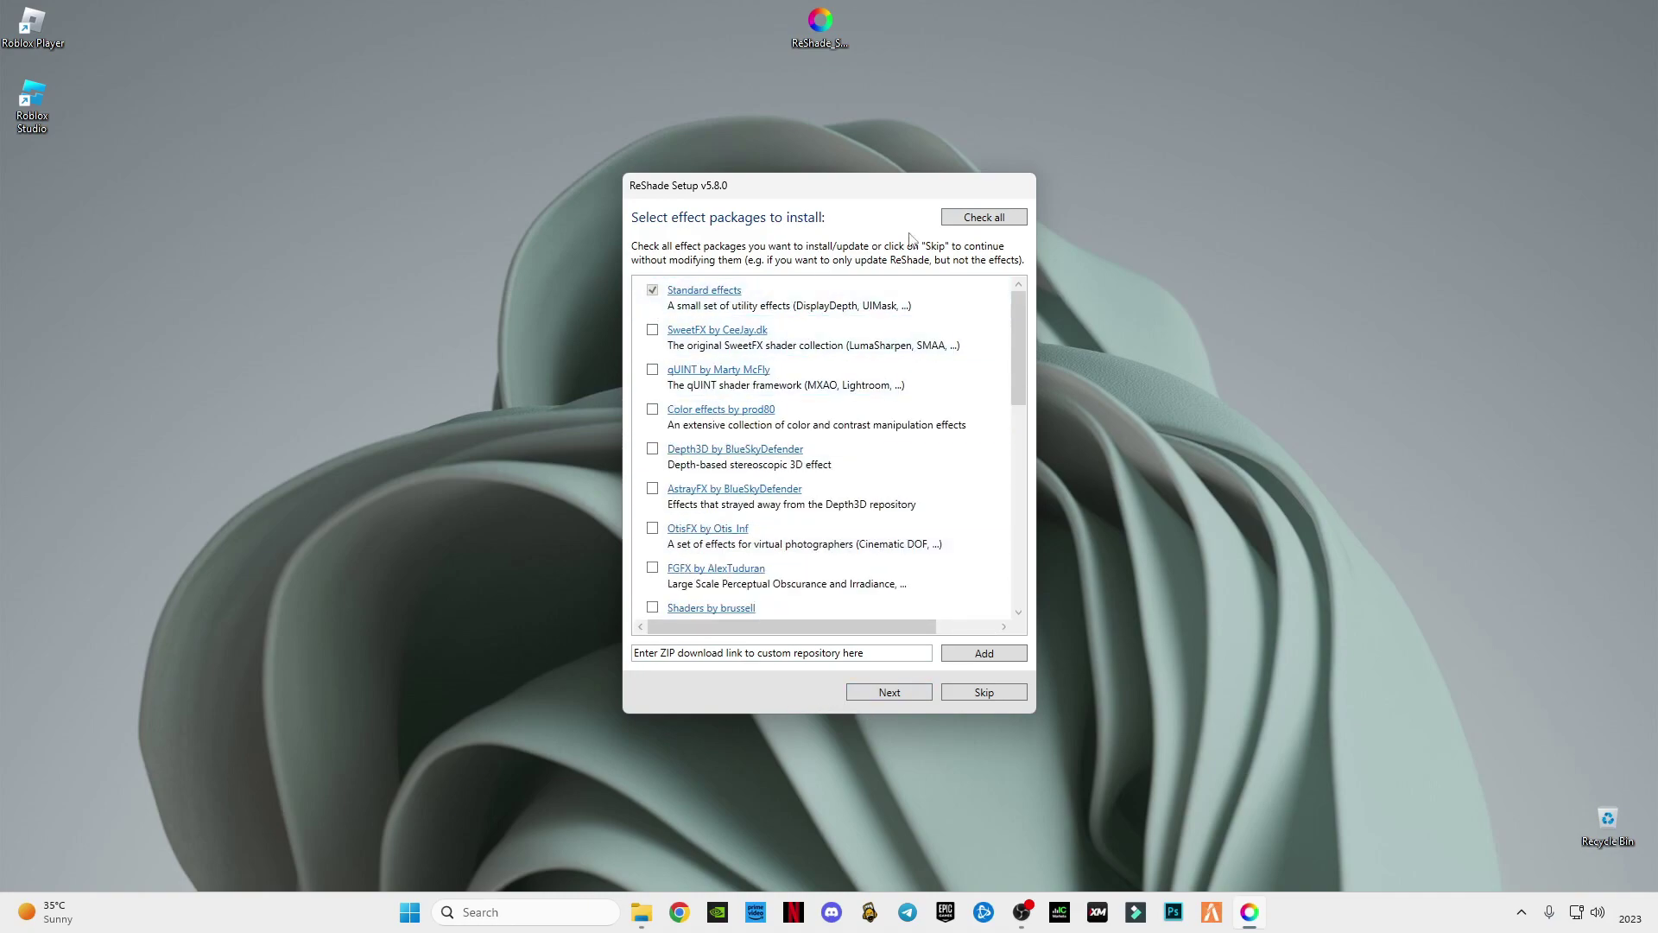
scroll(744, 485, "down", 5)
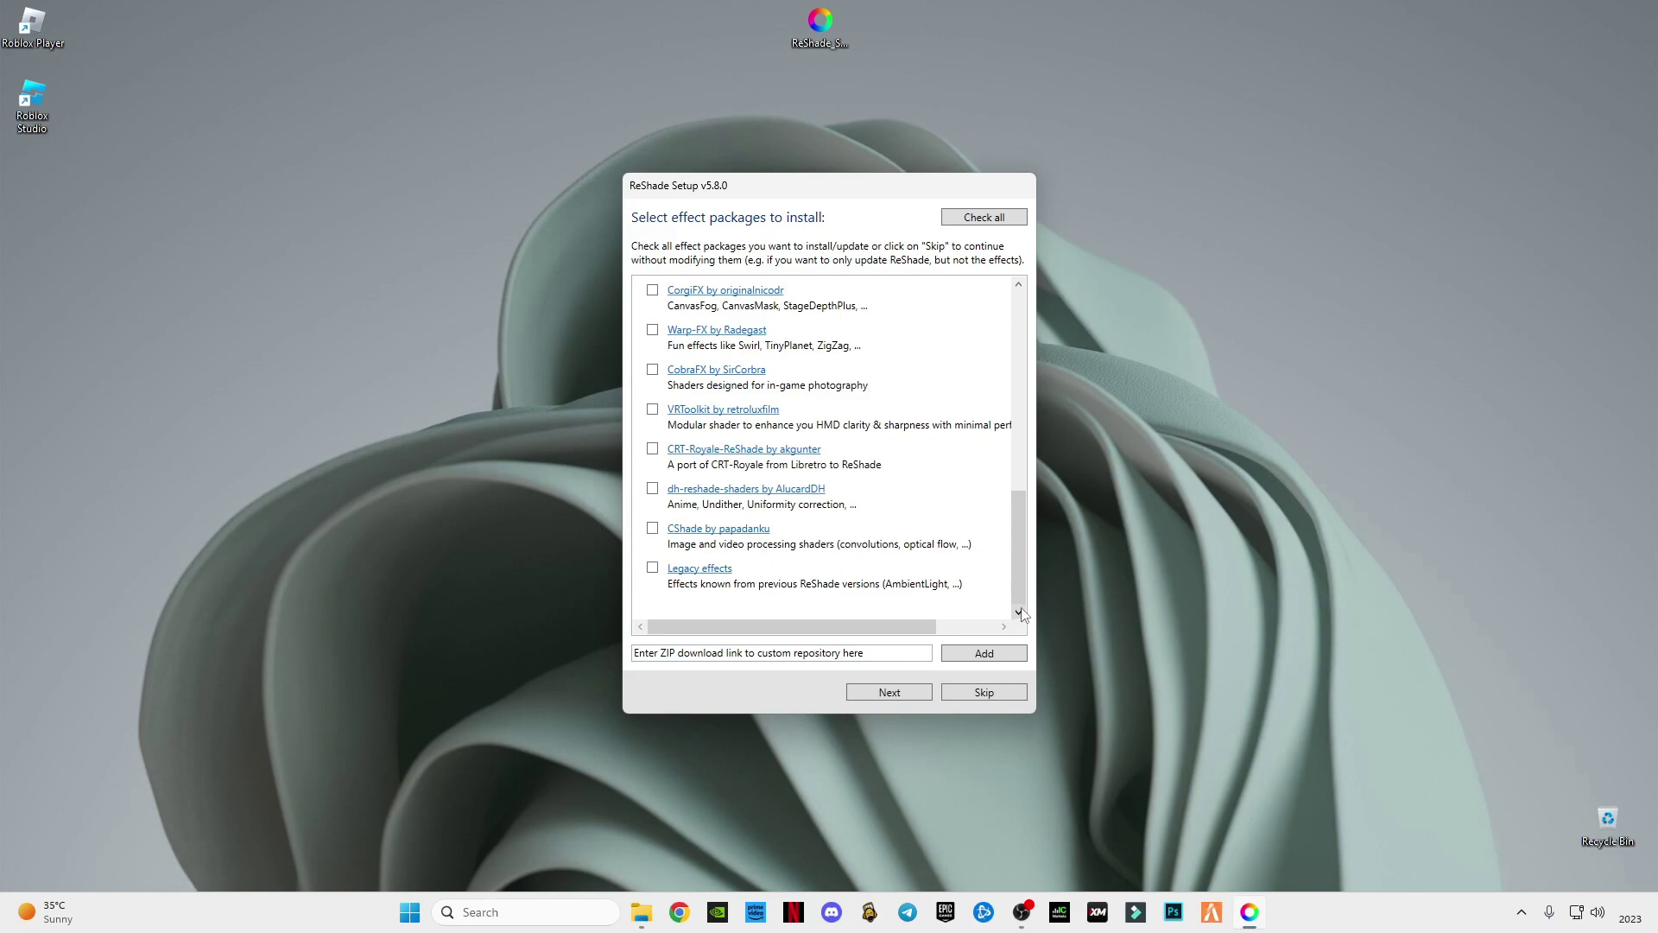
scroll(1021, 613, "up", 5)
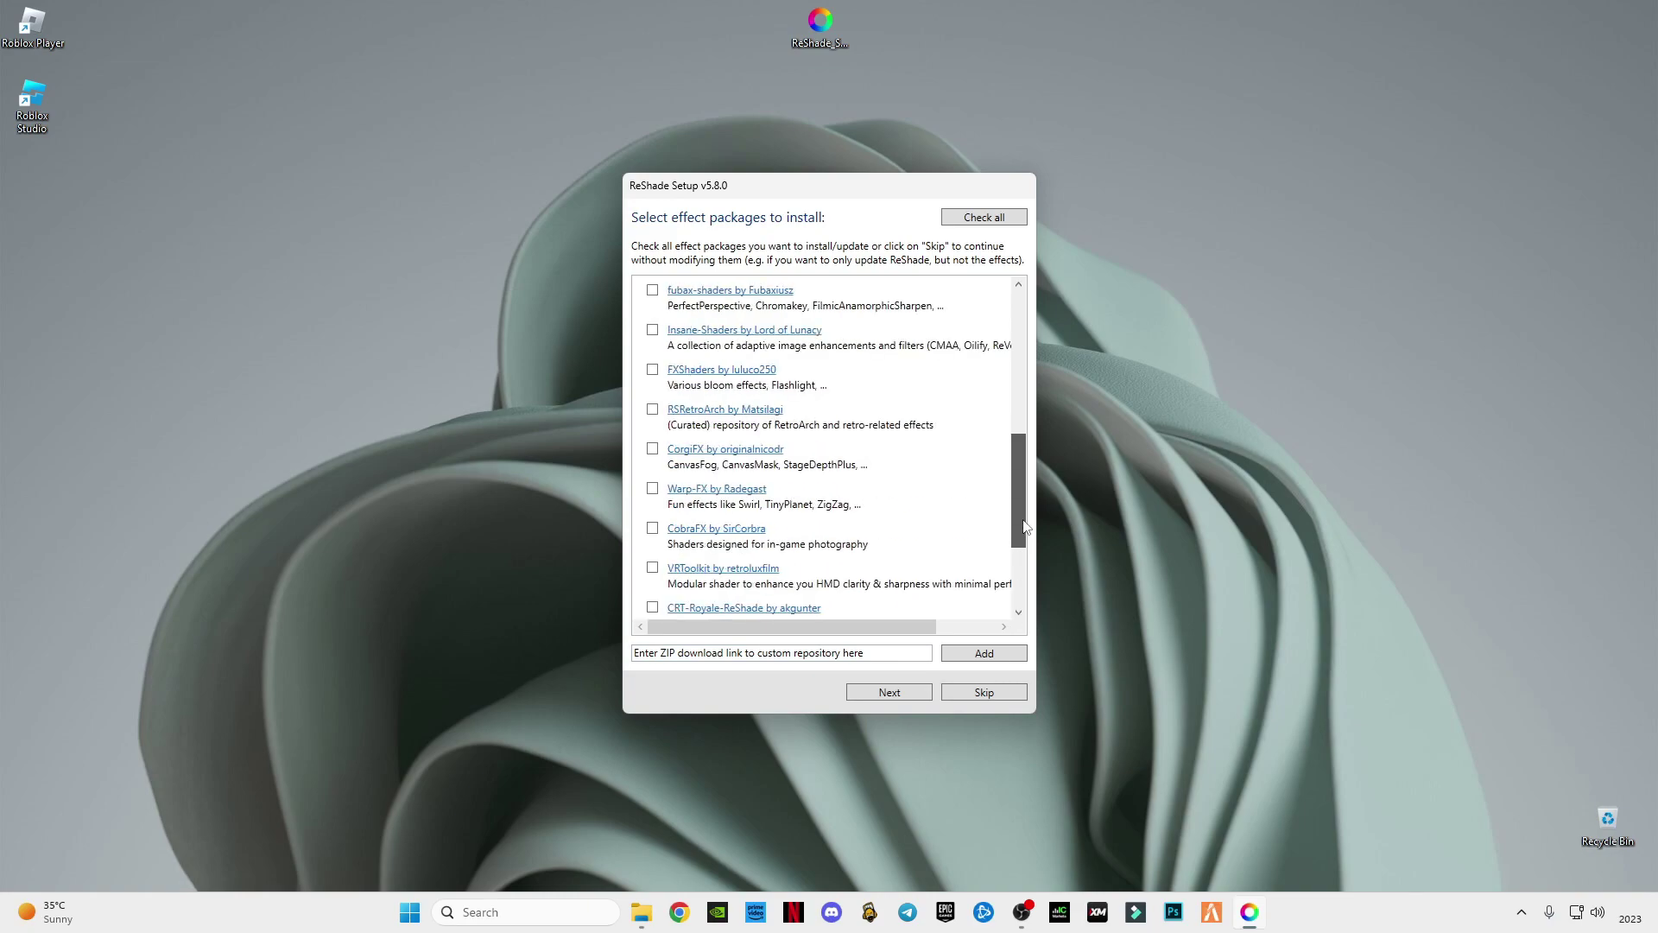
left_click(888, 696)
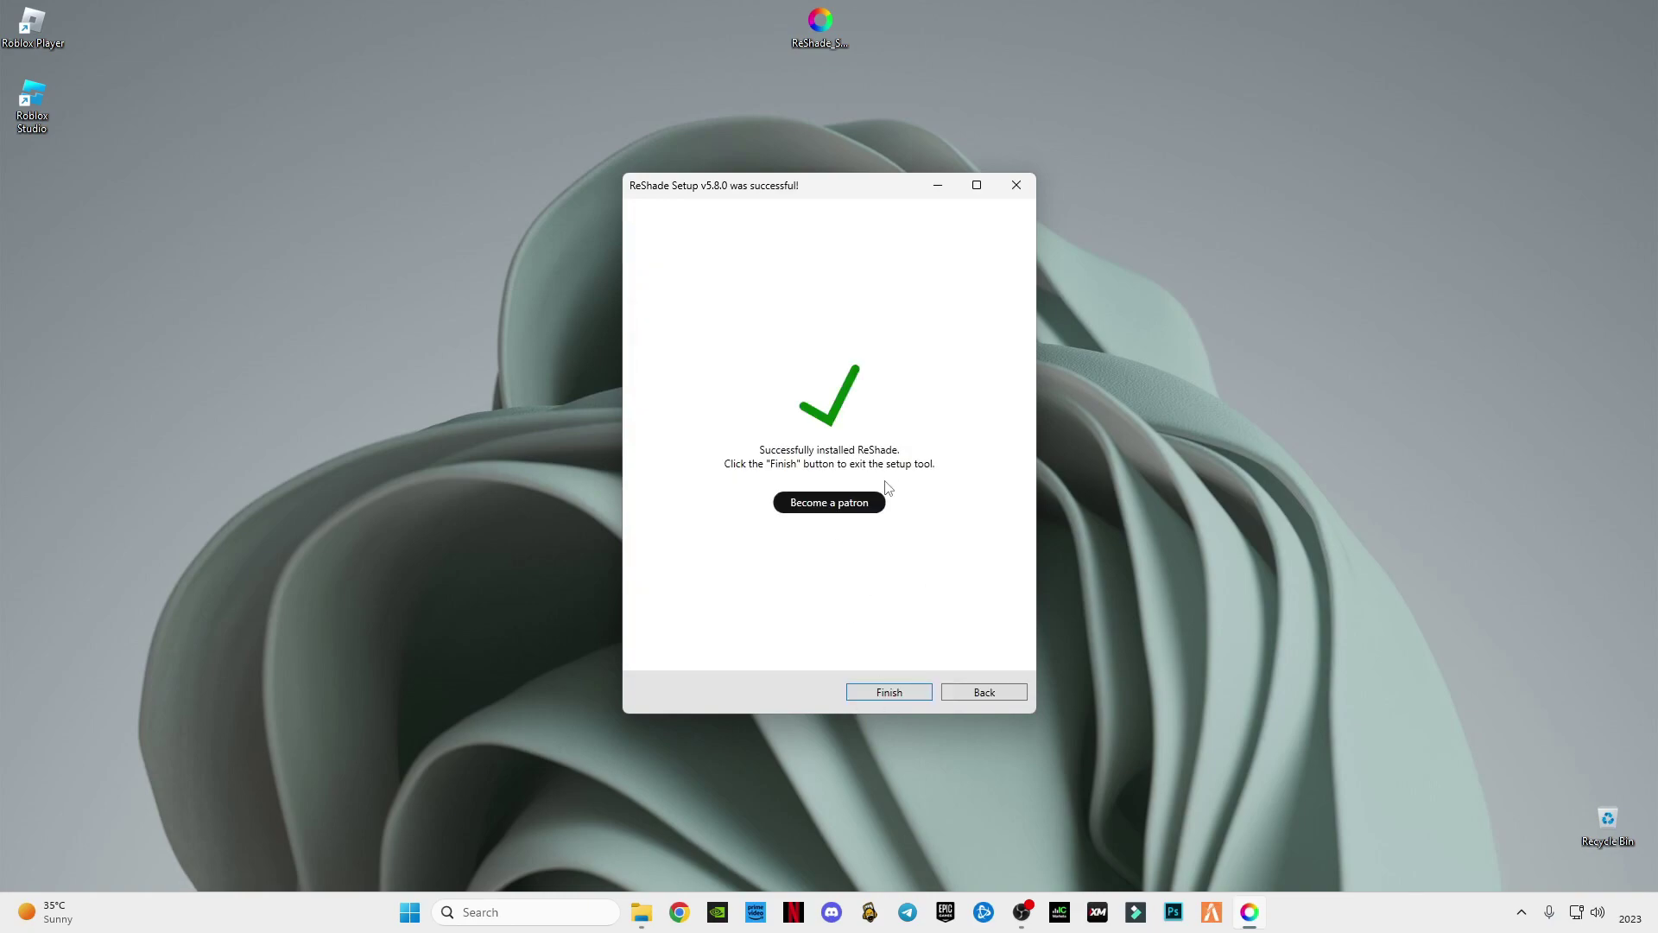
left_click(889, 694)
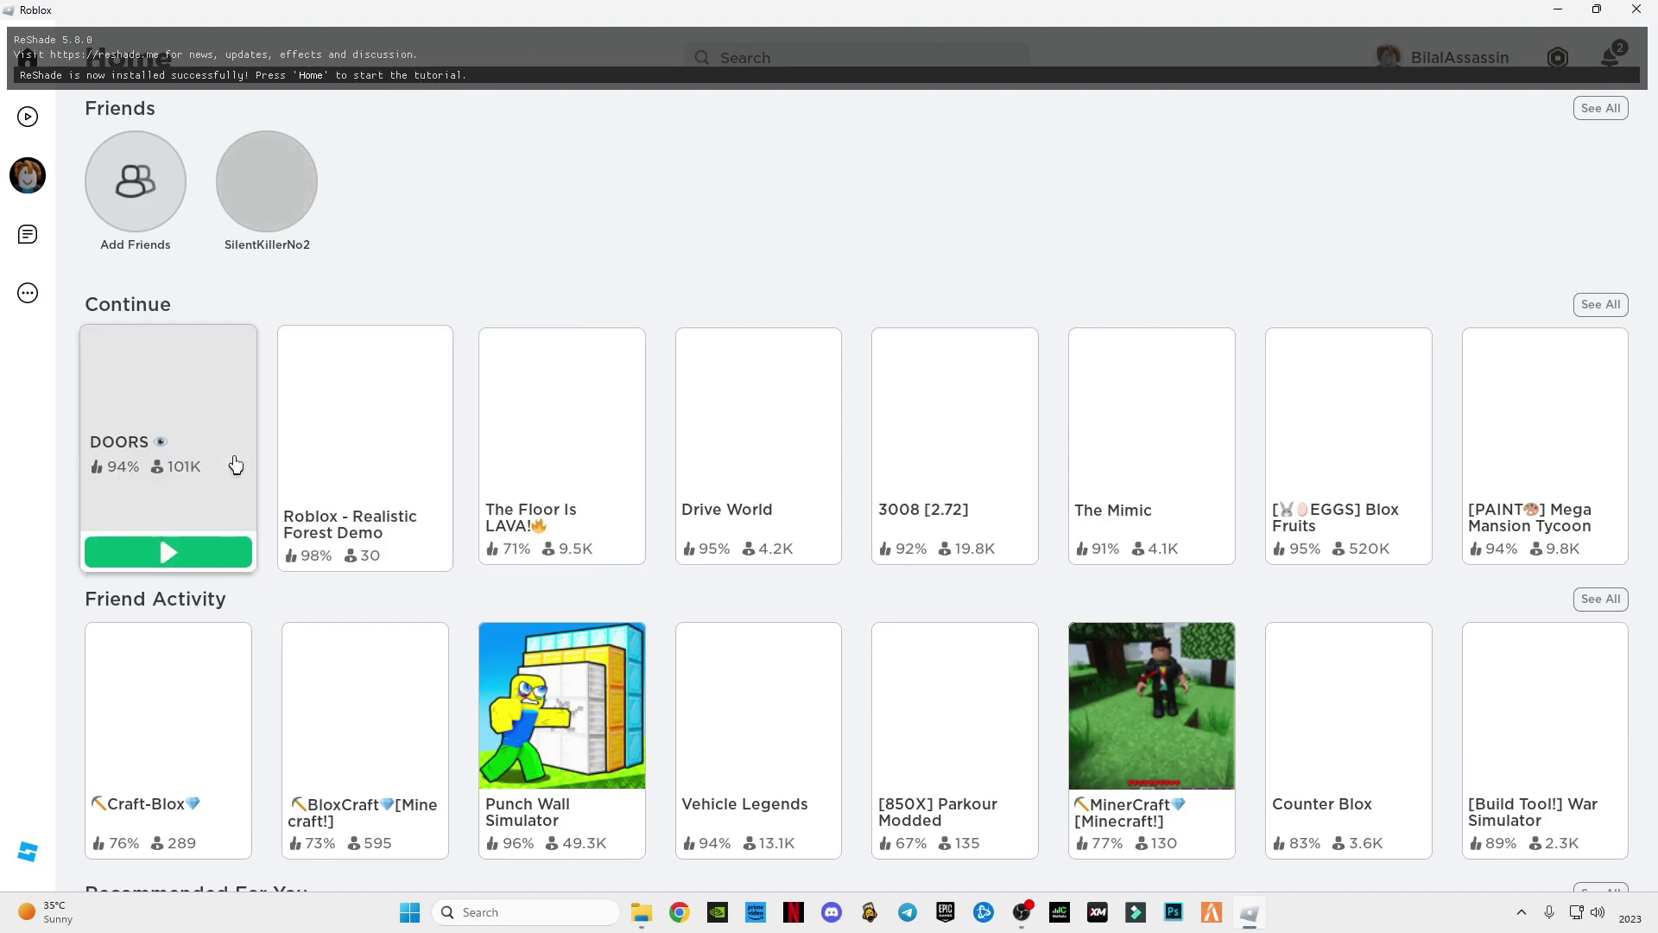
Start the DOORS experience in Roblox in full screen and walk the character through the lobby.
mouse_move(406, 518)
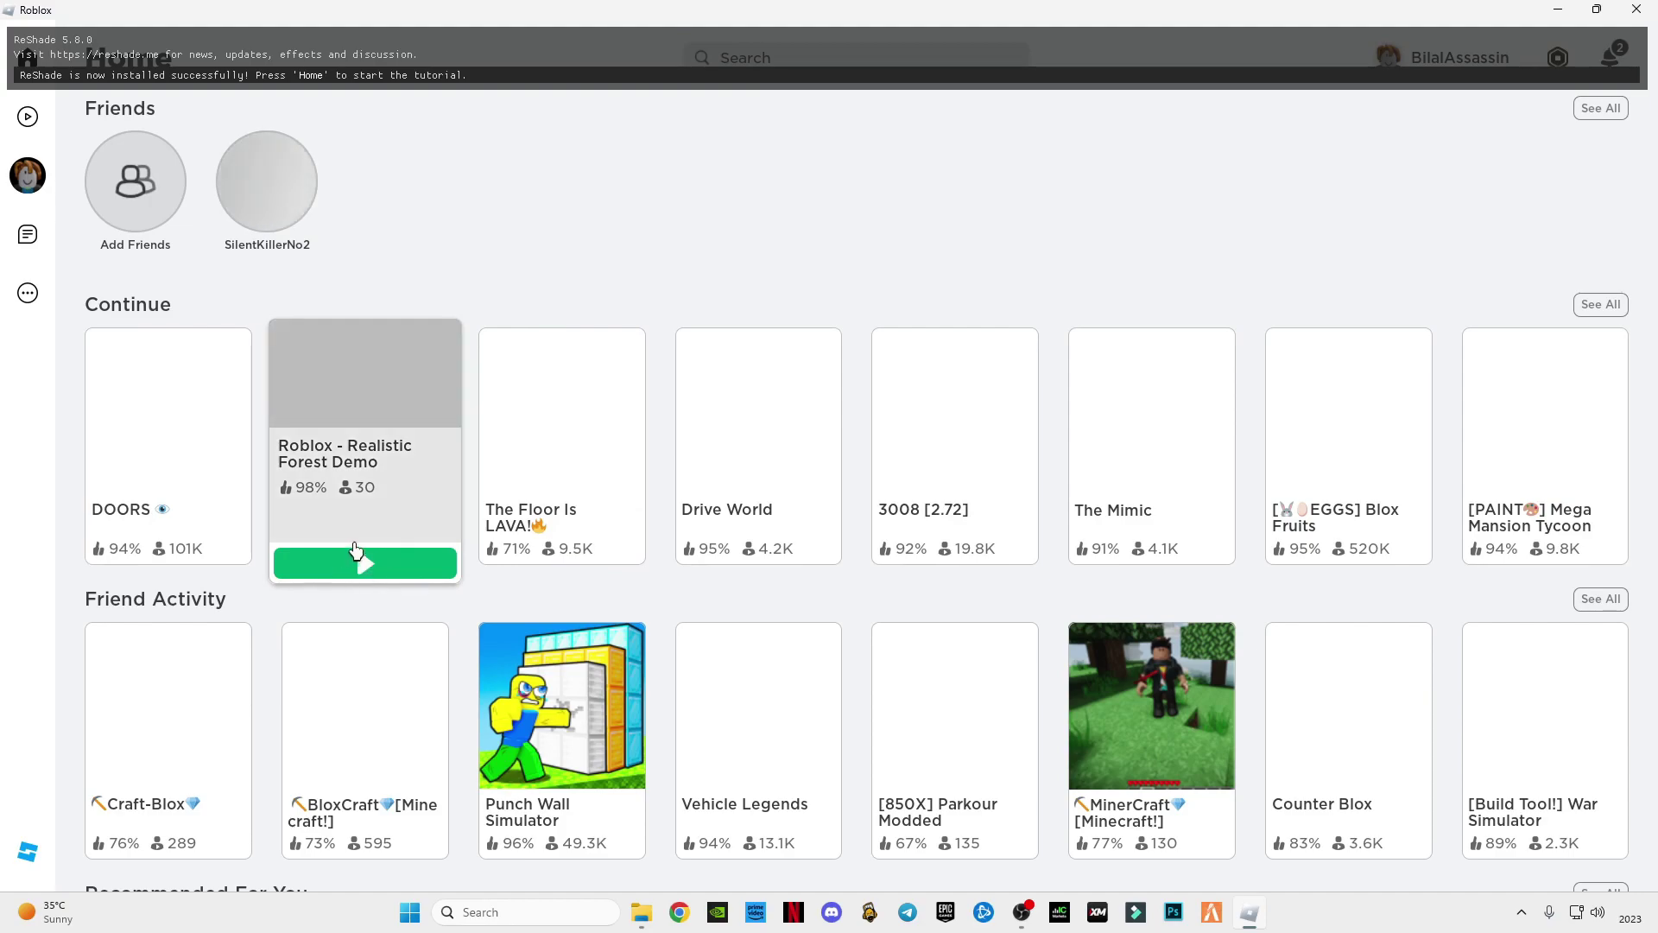
mouse_move(164, 561)
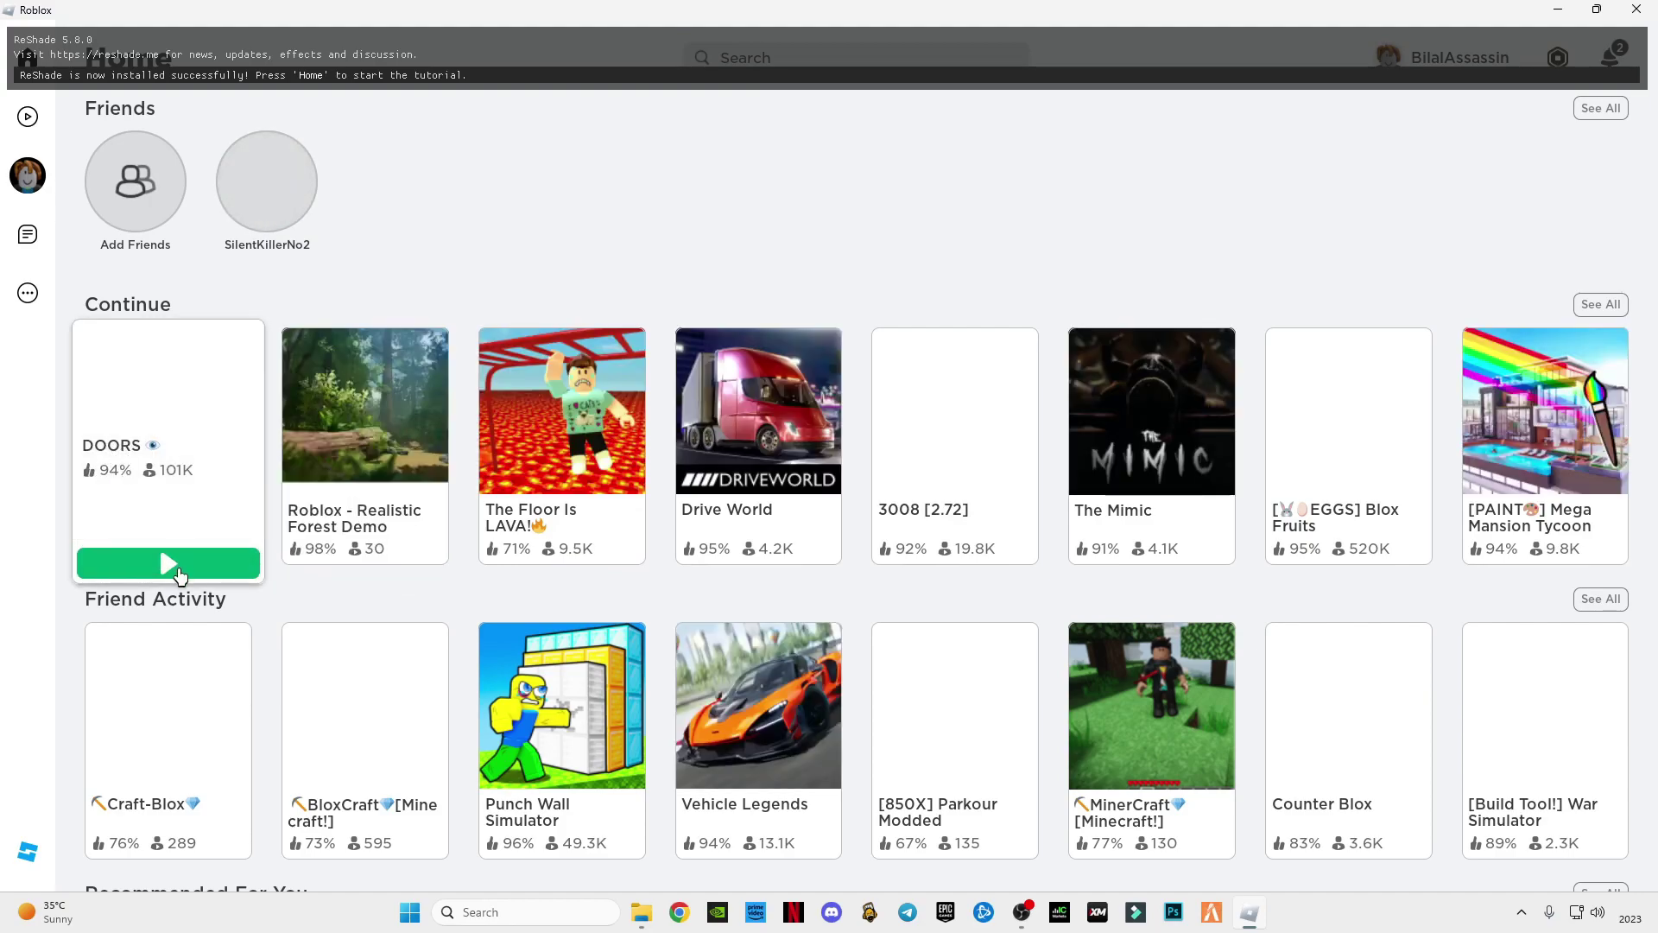
left_click(185, 567)
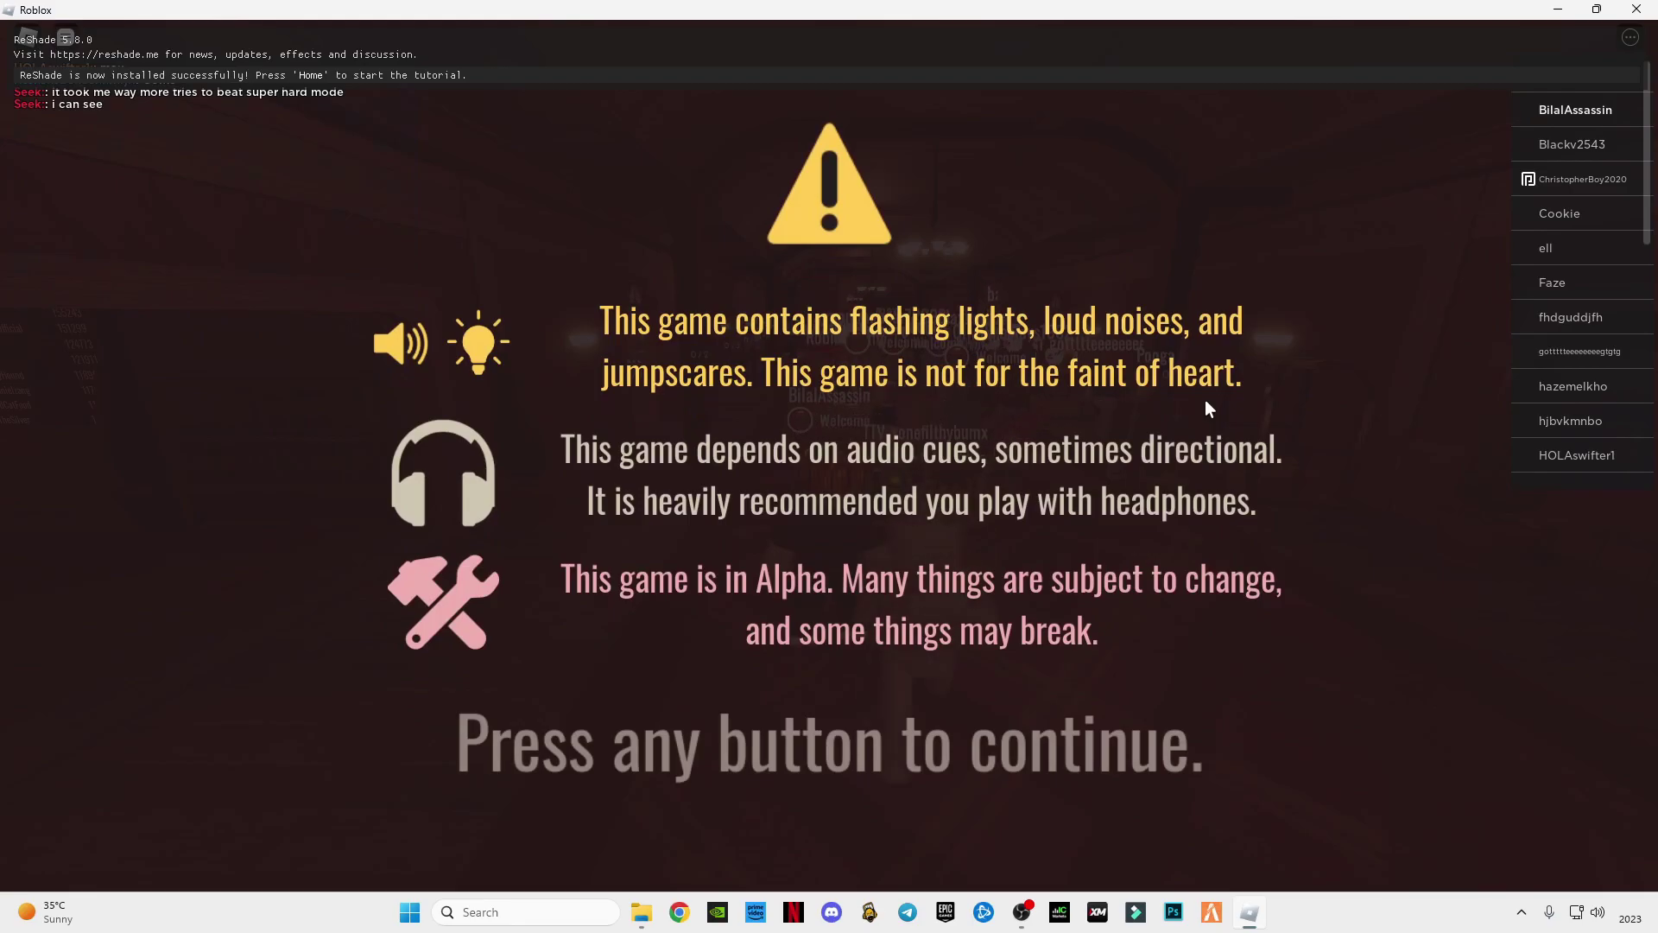
key("F11")
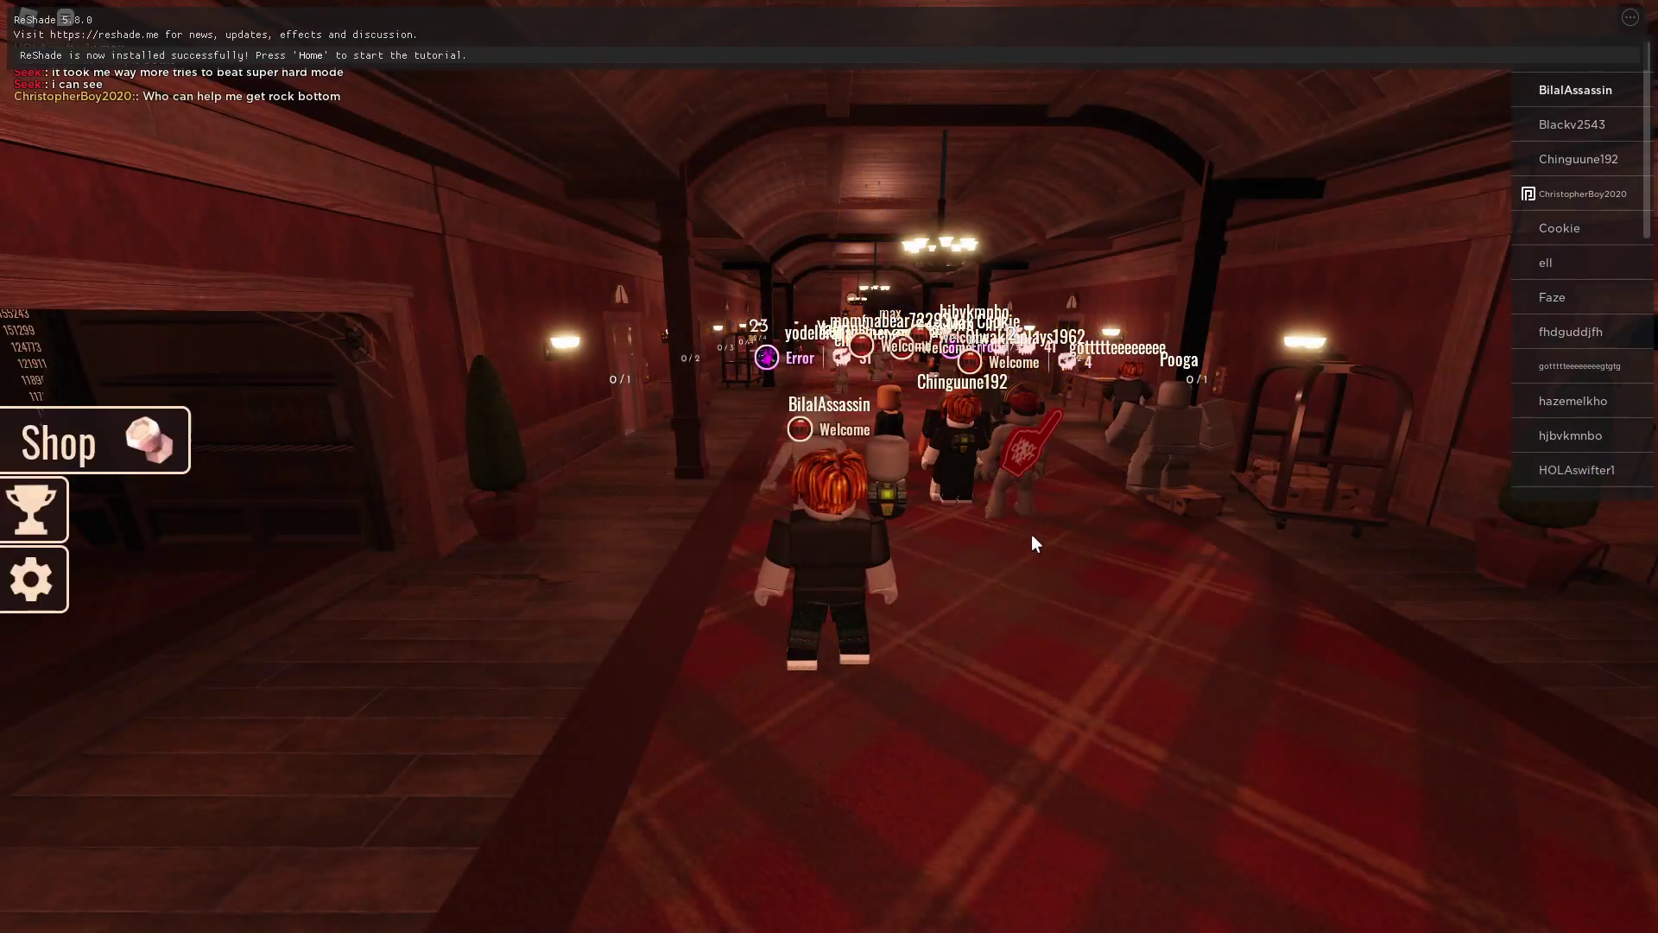
key("w")
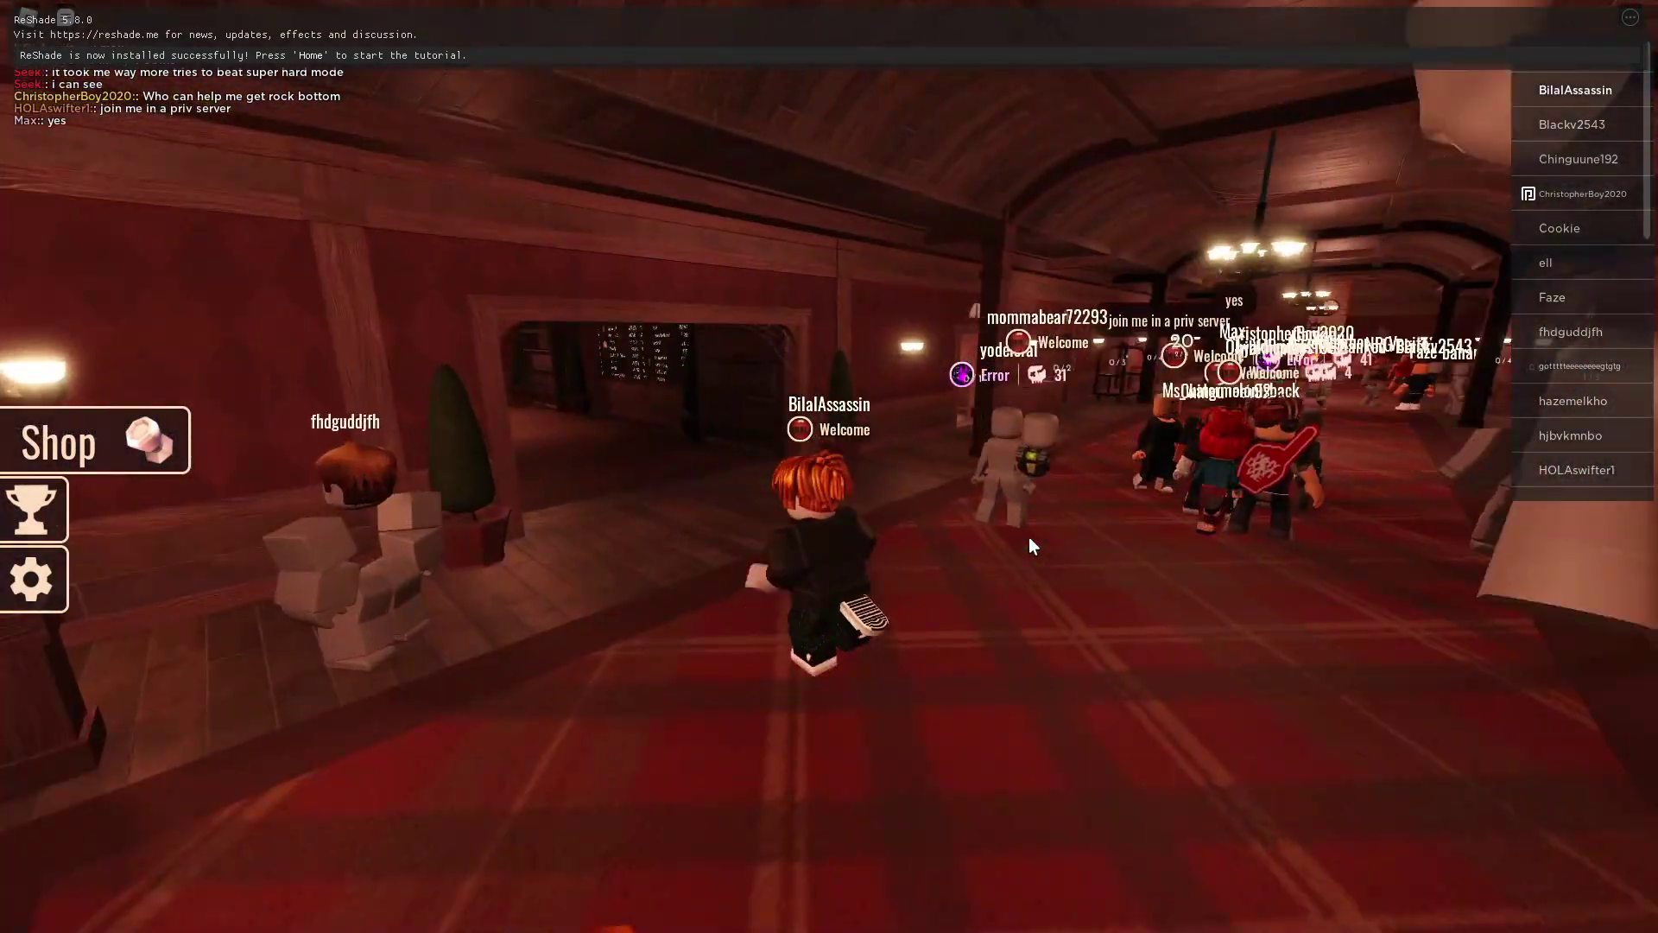
key("Right")
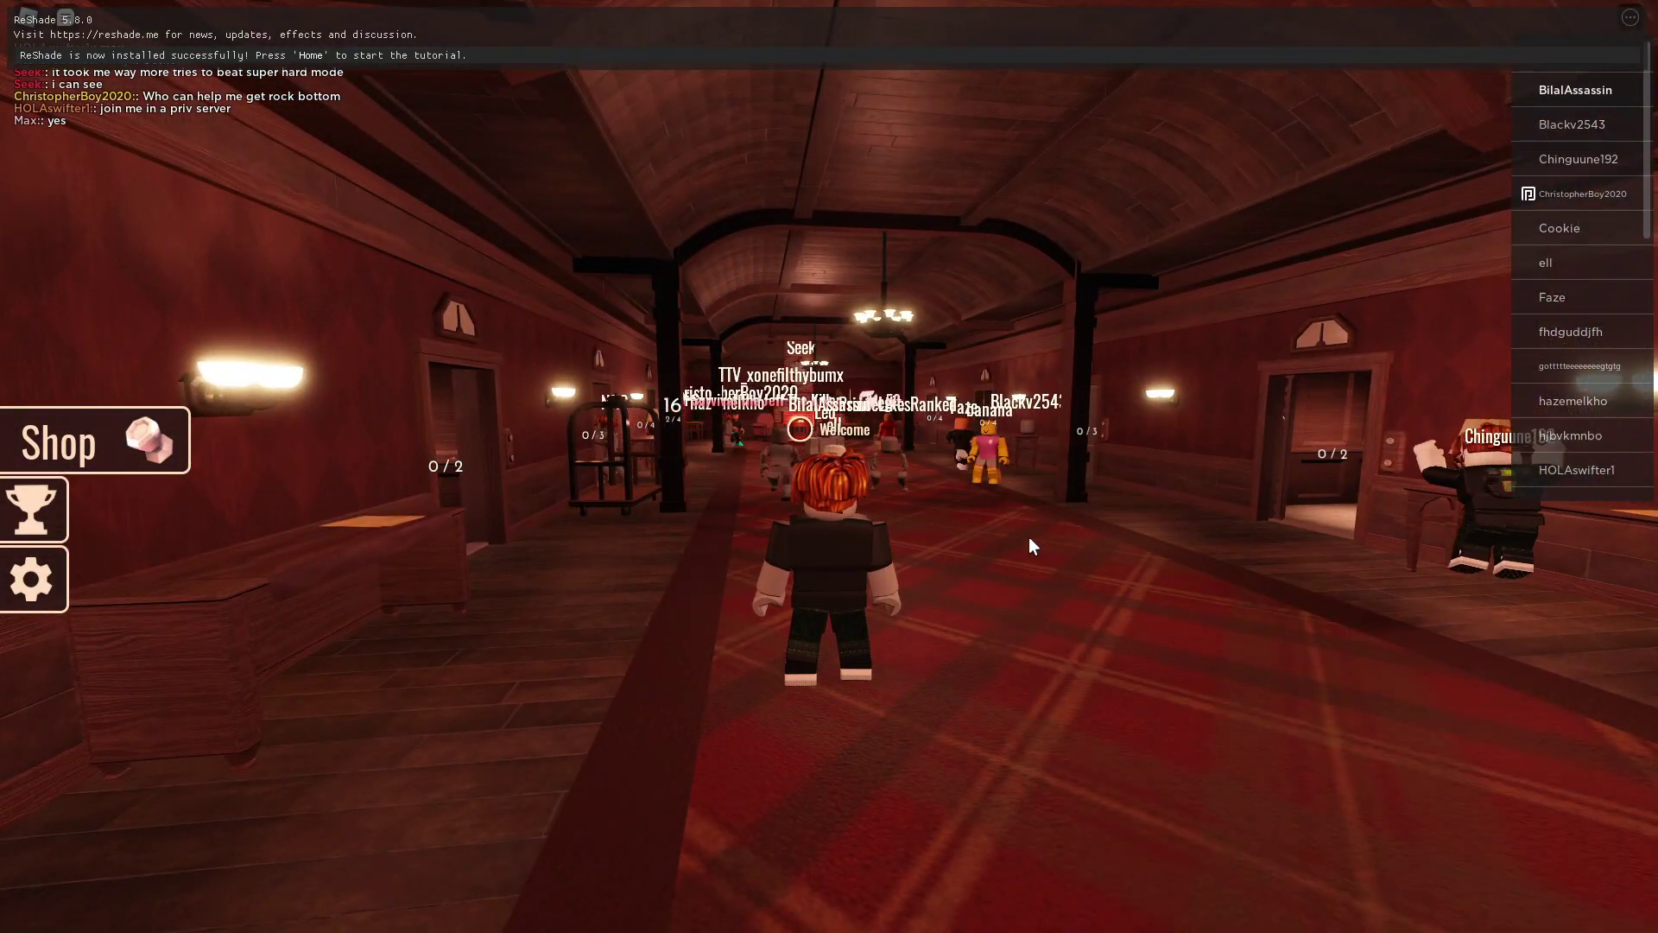
Open the ReShade overlay in the game and go through its introductory tutorial to the end.
key("Home")
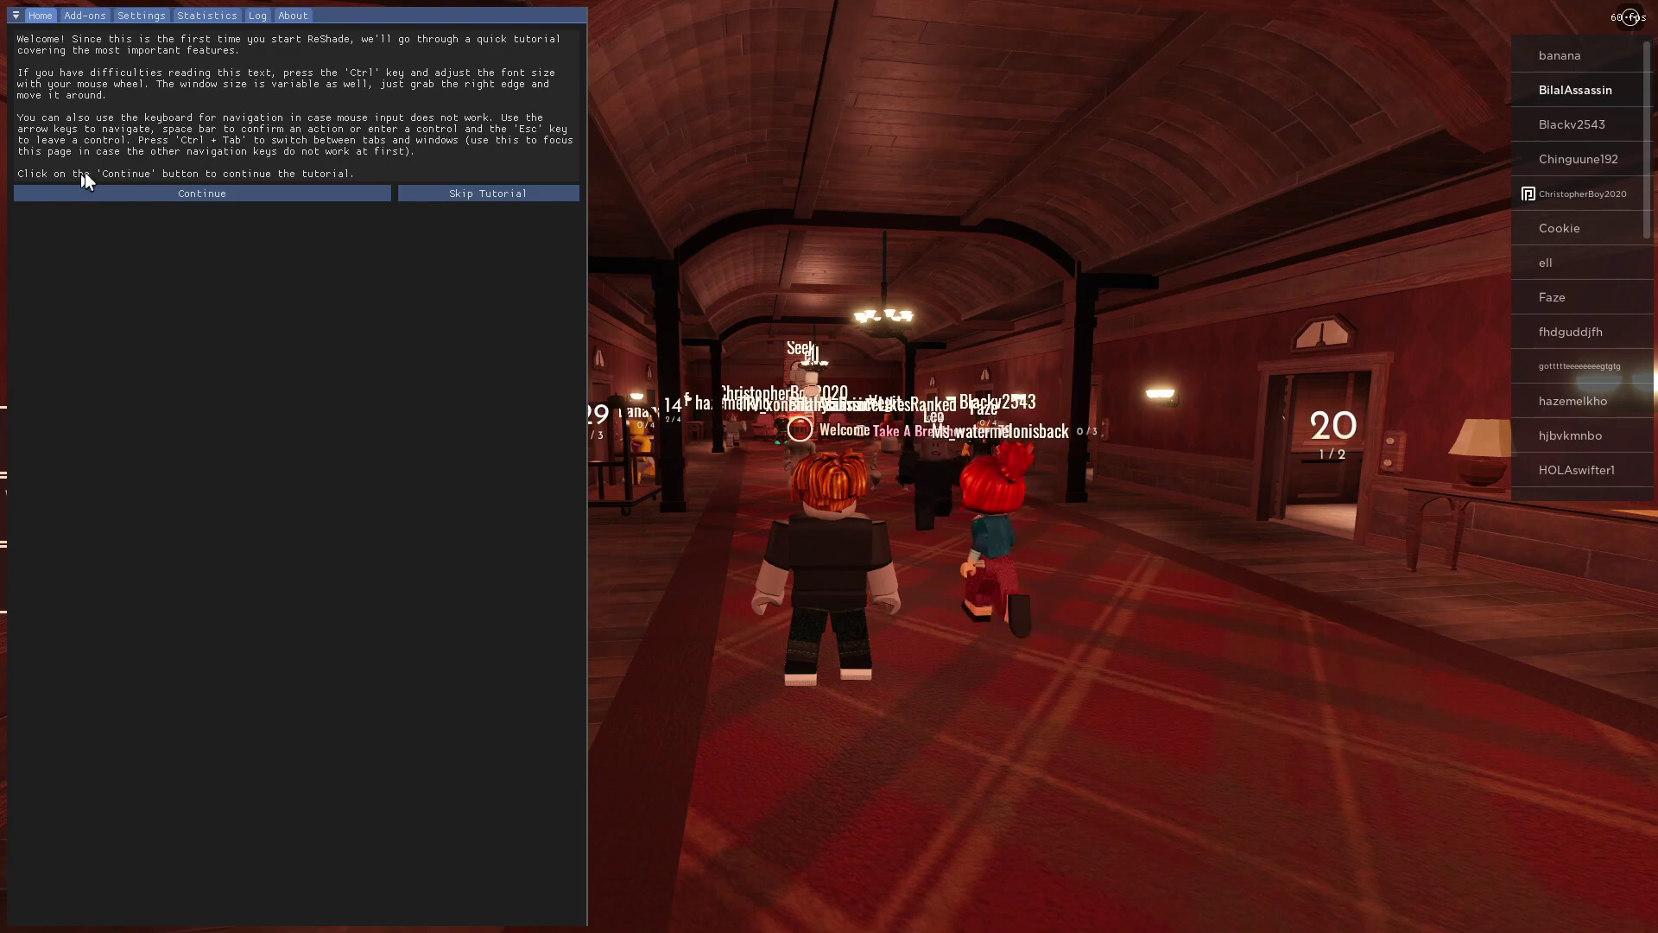
left_click(188, 194)
left_click(267, 210)
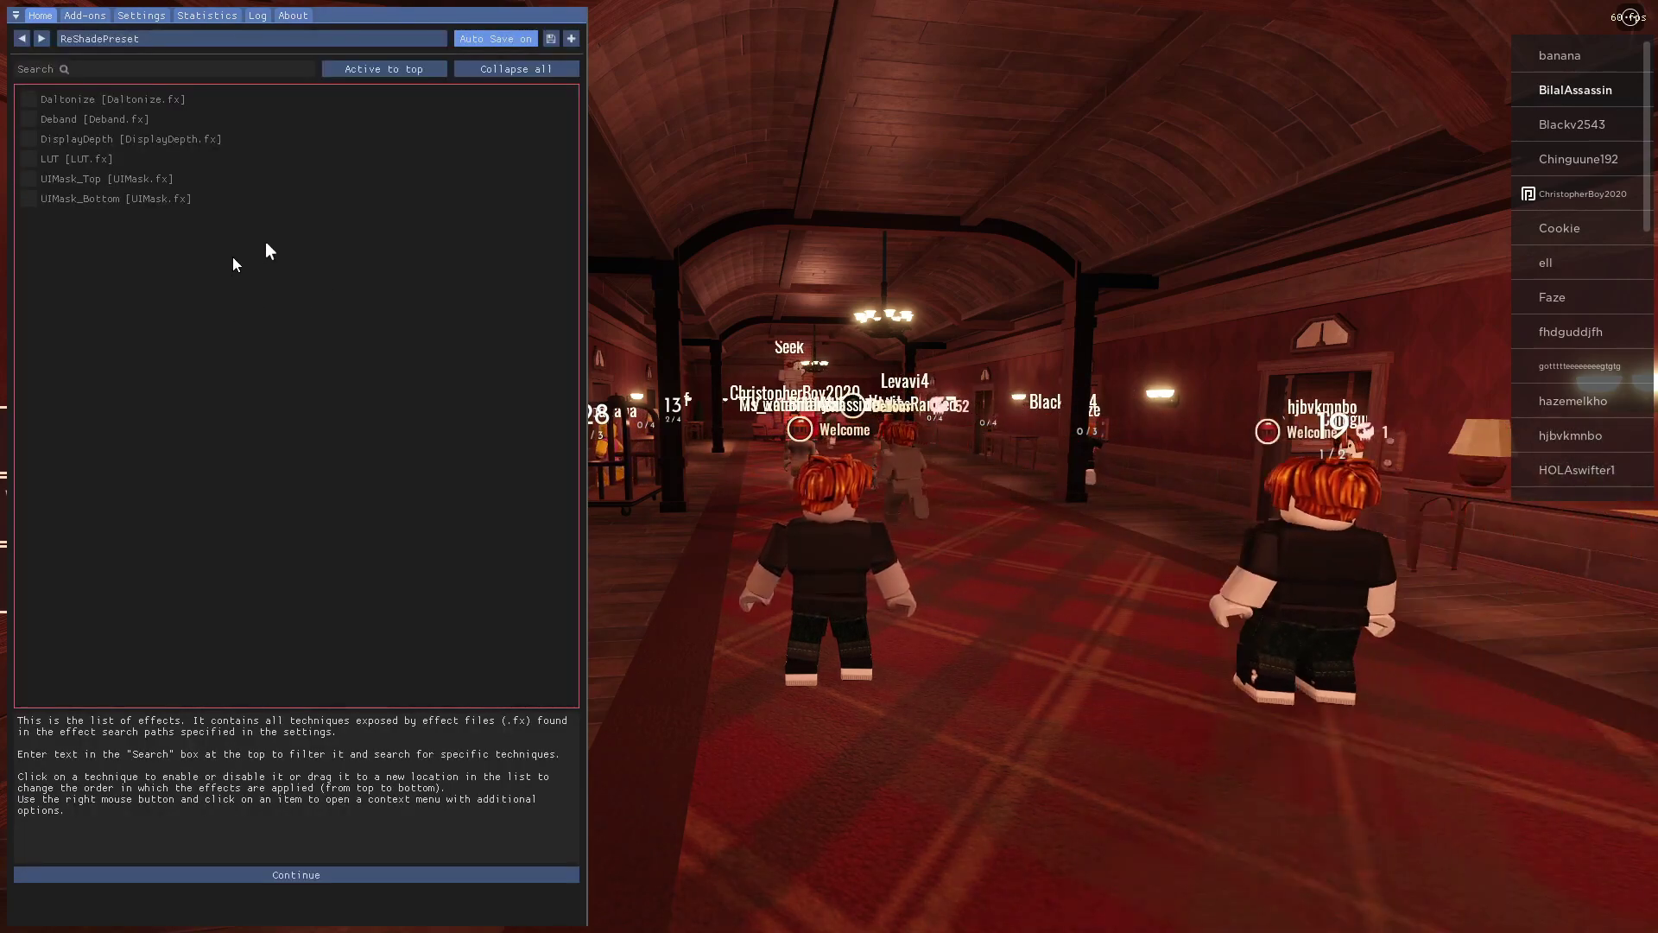
left_click(296, 874)
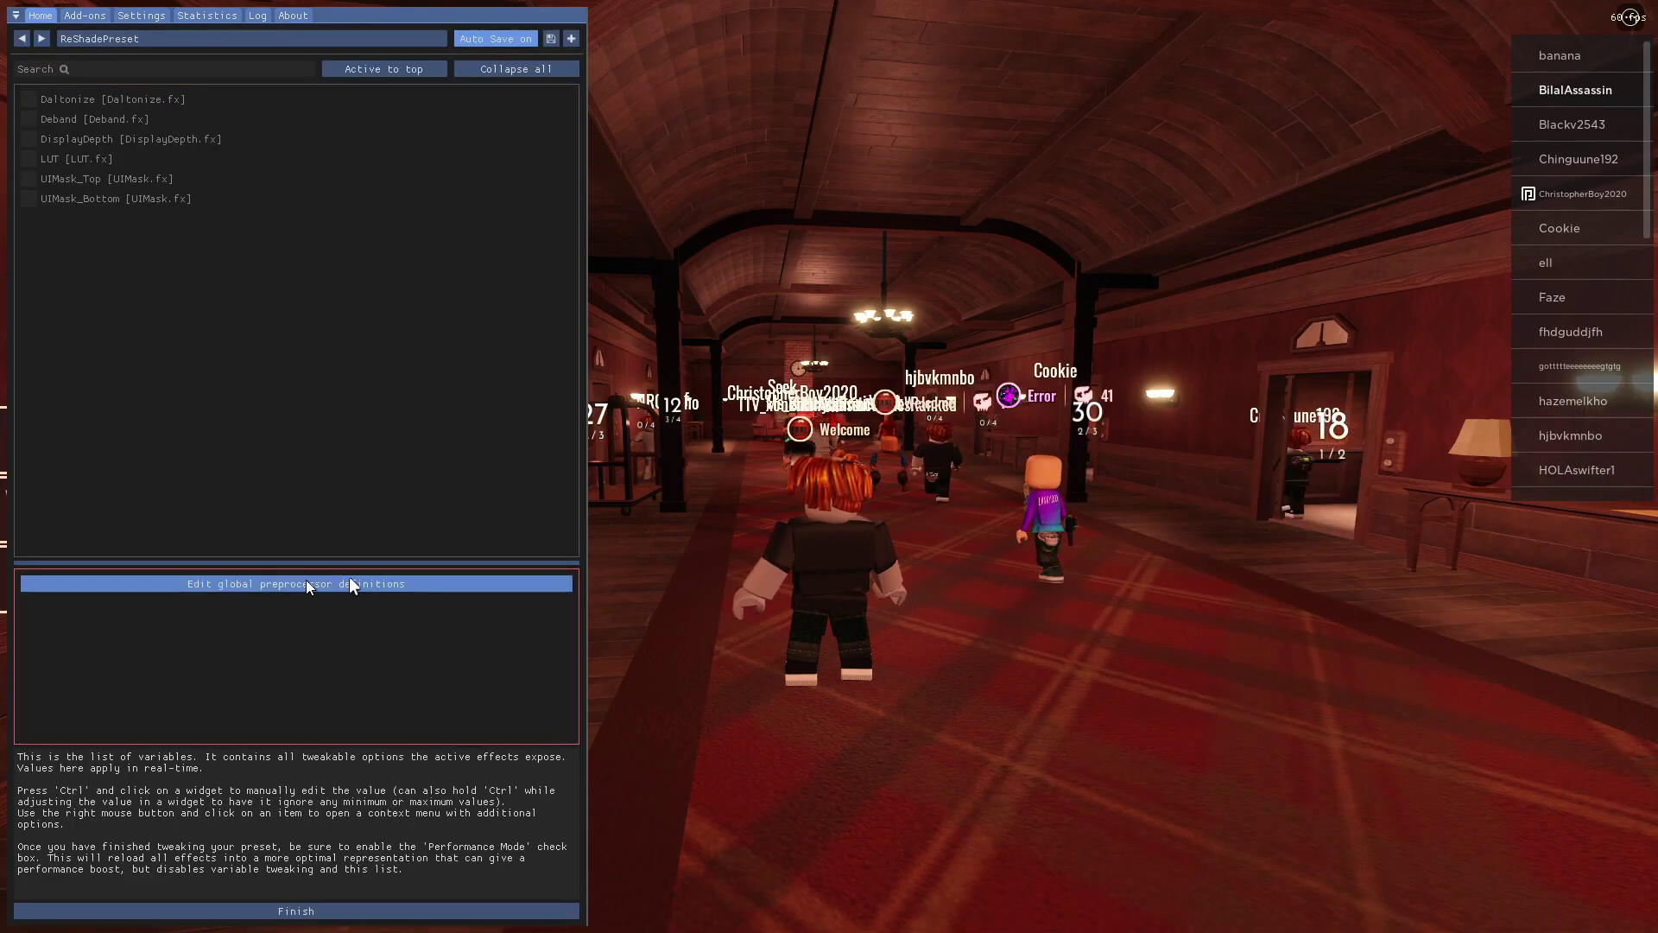
left_click(316, 912)
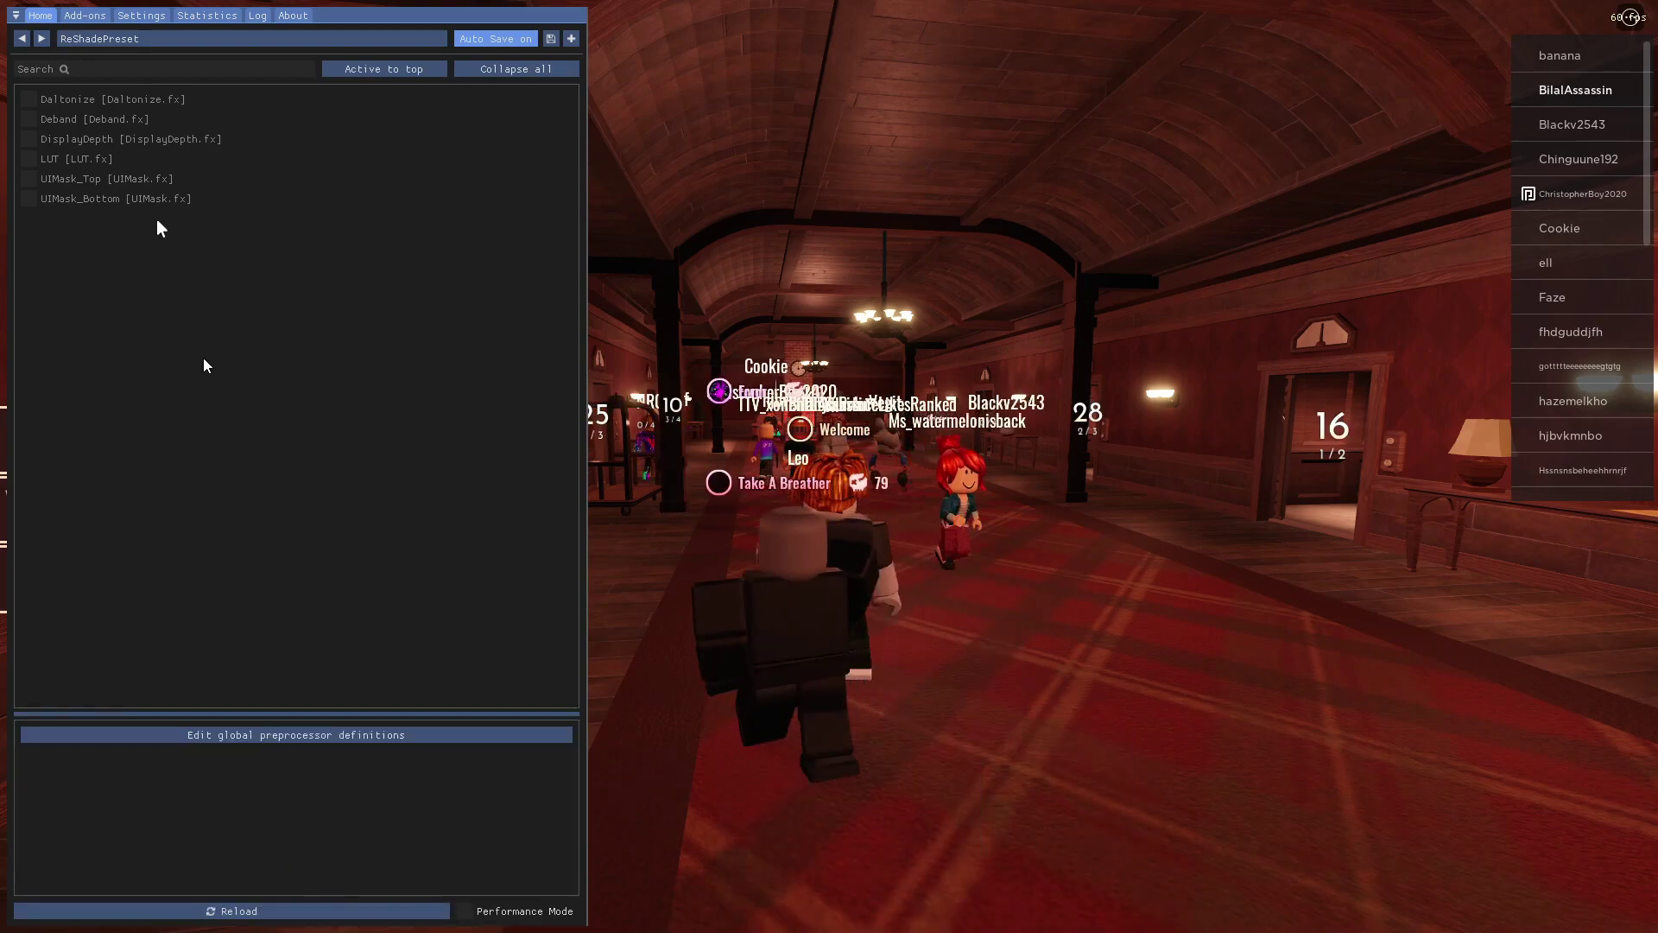
Try the Daltonize, Deband and UIMask_Bottom effects, switching each one on and off again.
left_click(38, 99)
left_click(37, 99)
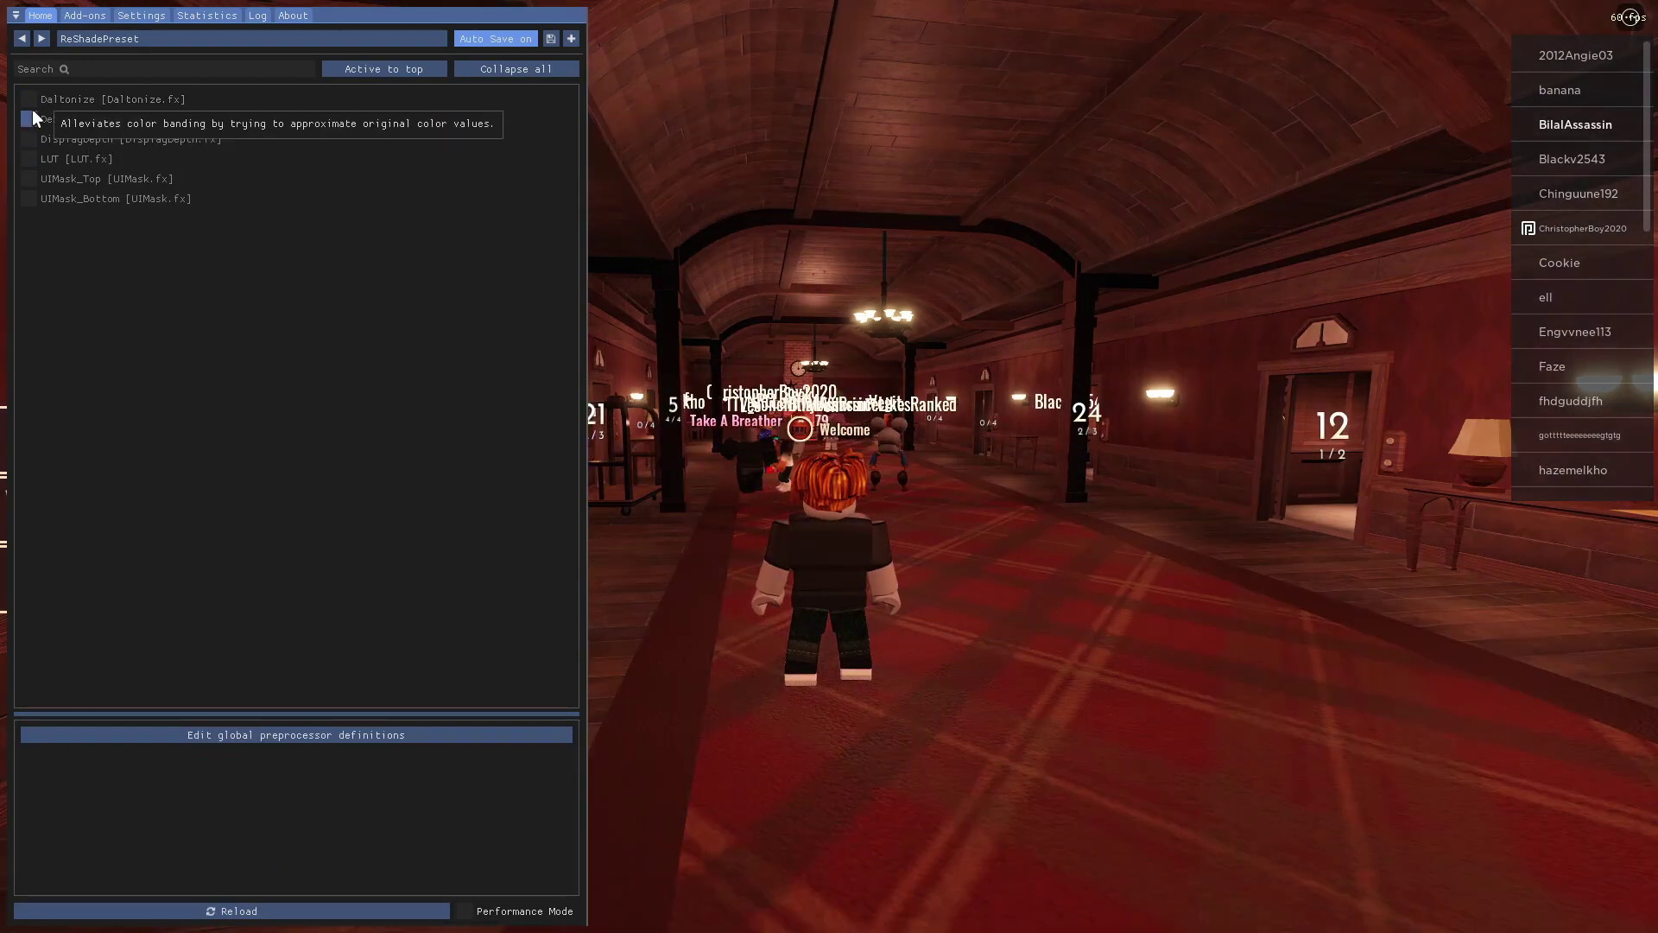
left_click(33, 117)
left_click(33, 117)
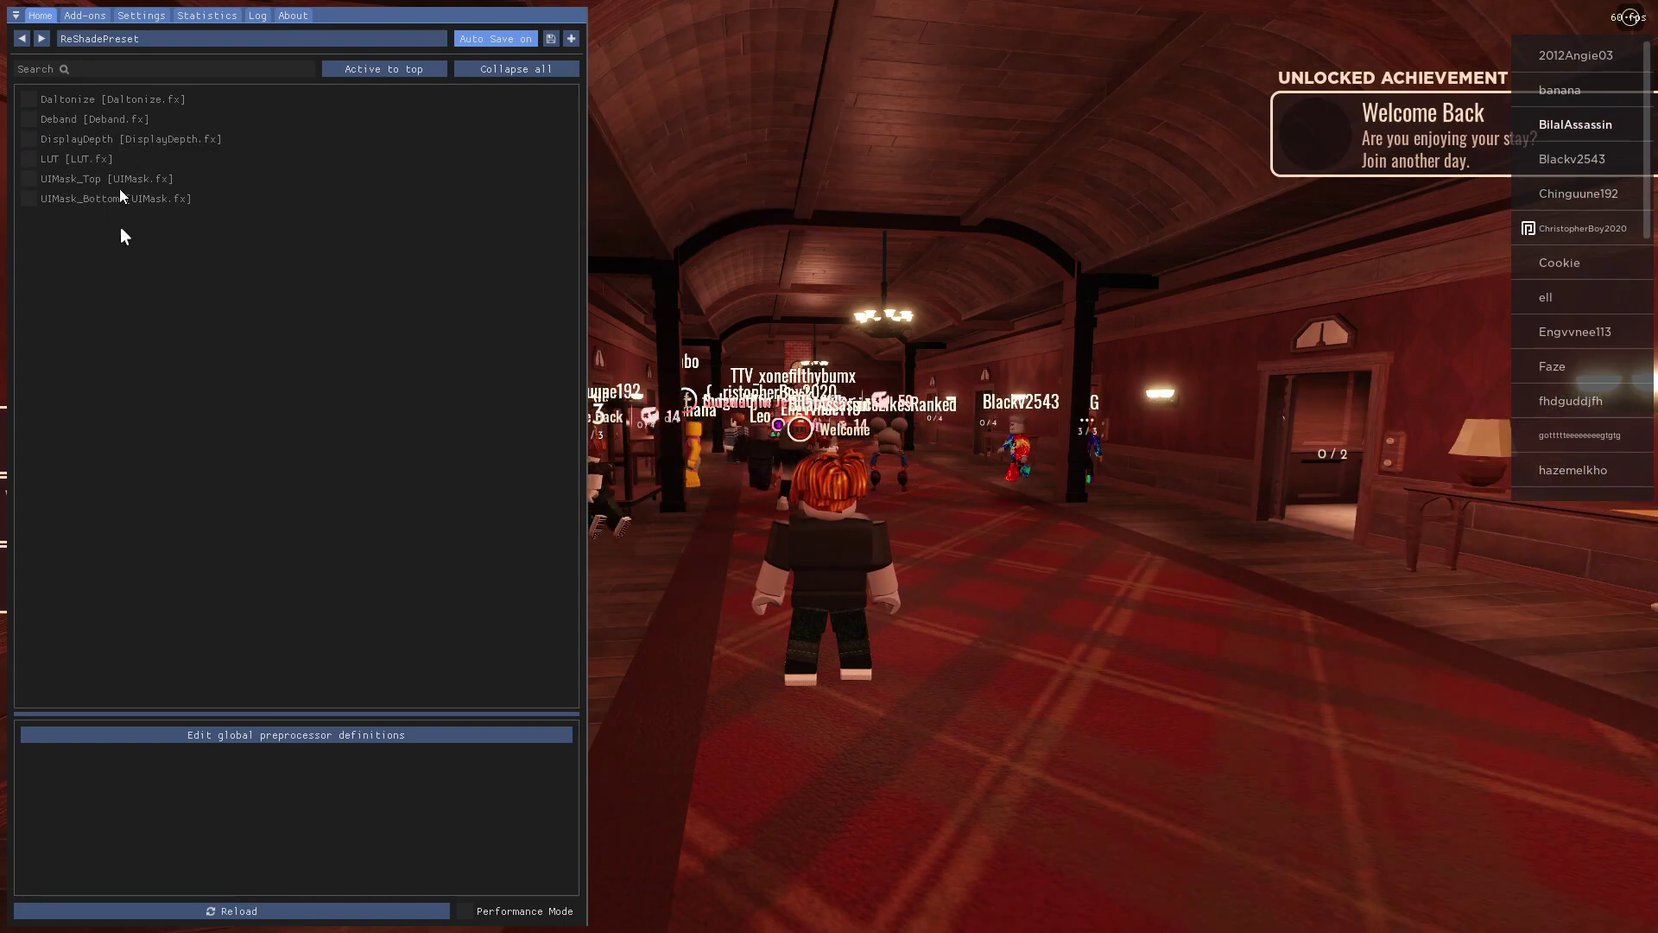
left_click(29, 199)
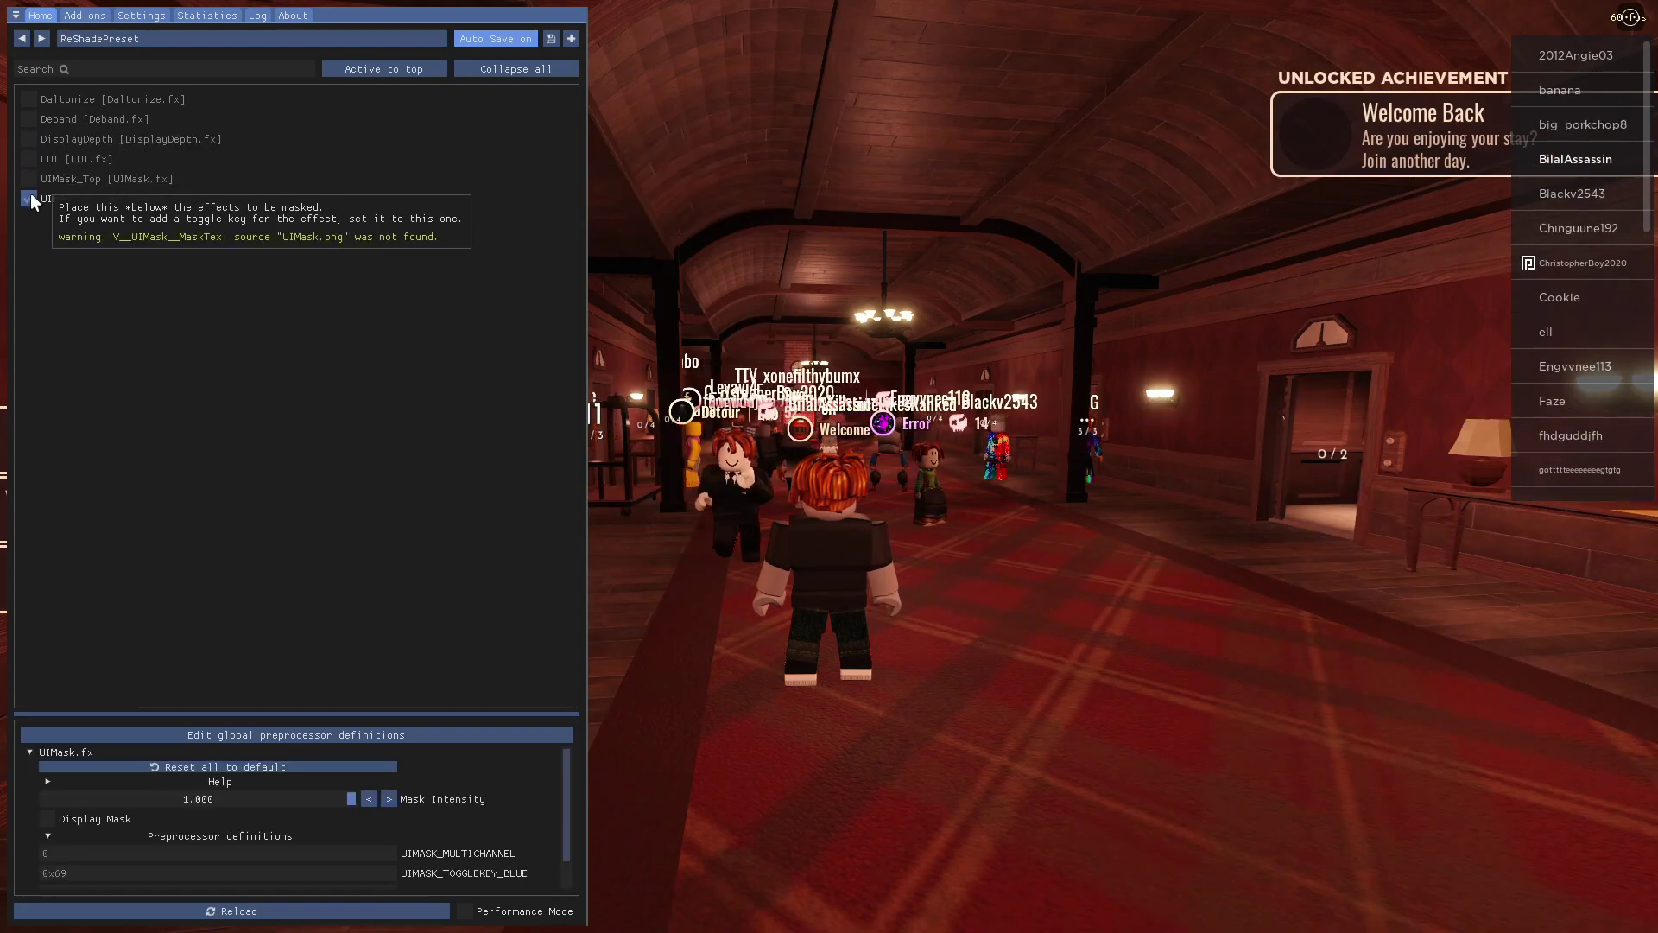
left_click(29, 199)
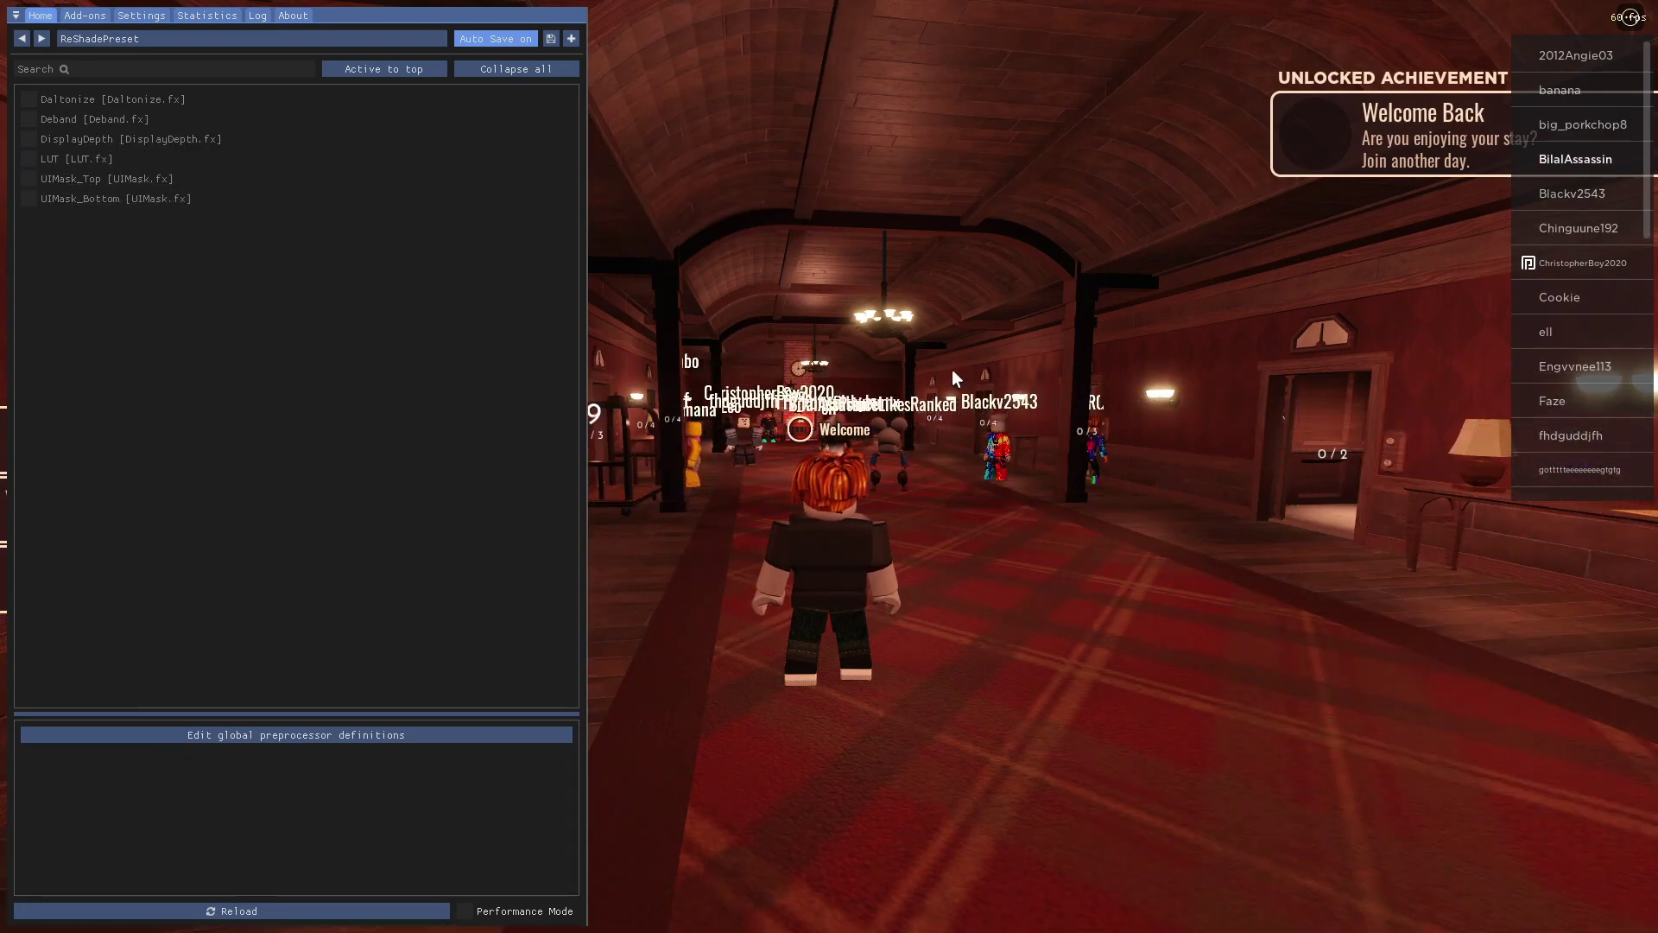